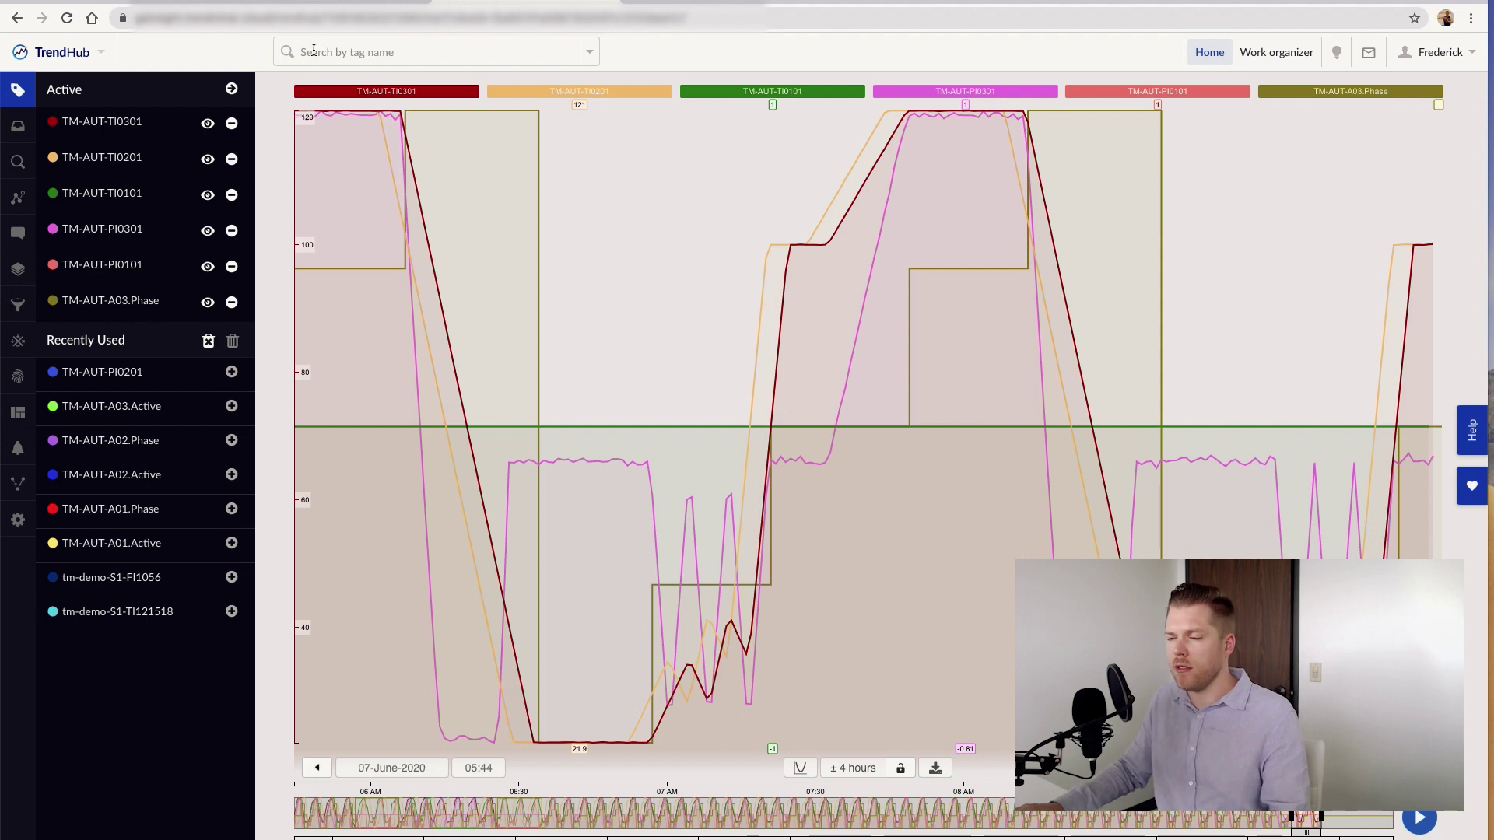
# Step: Open ContextHub's Asset structure page and download the example asset import file
pyautogui.click(389, 4)
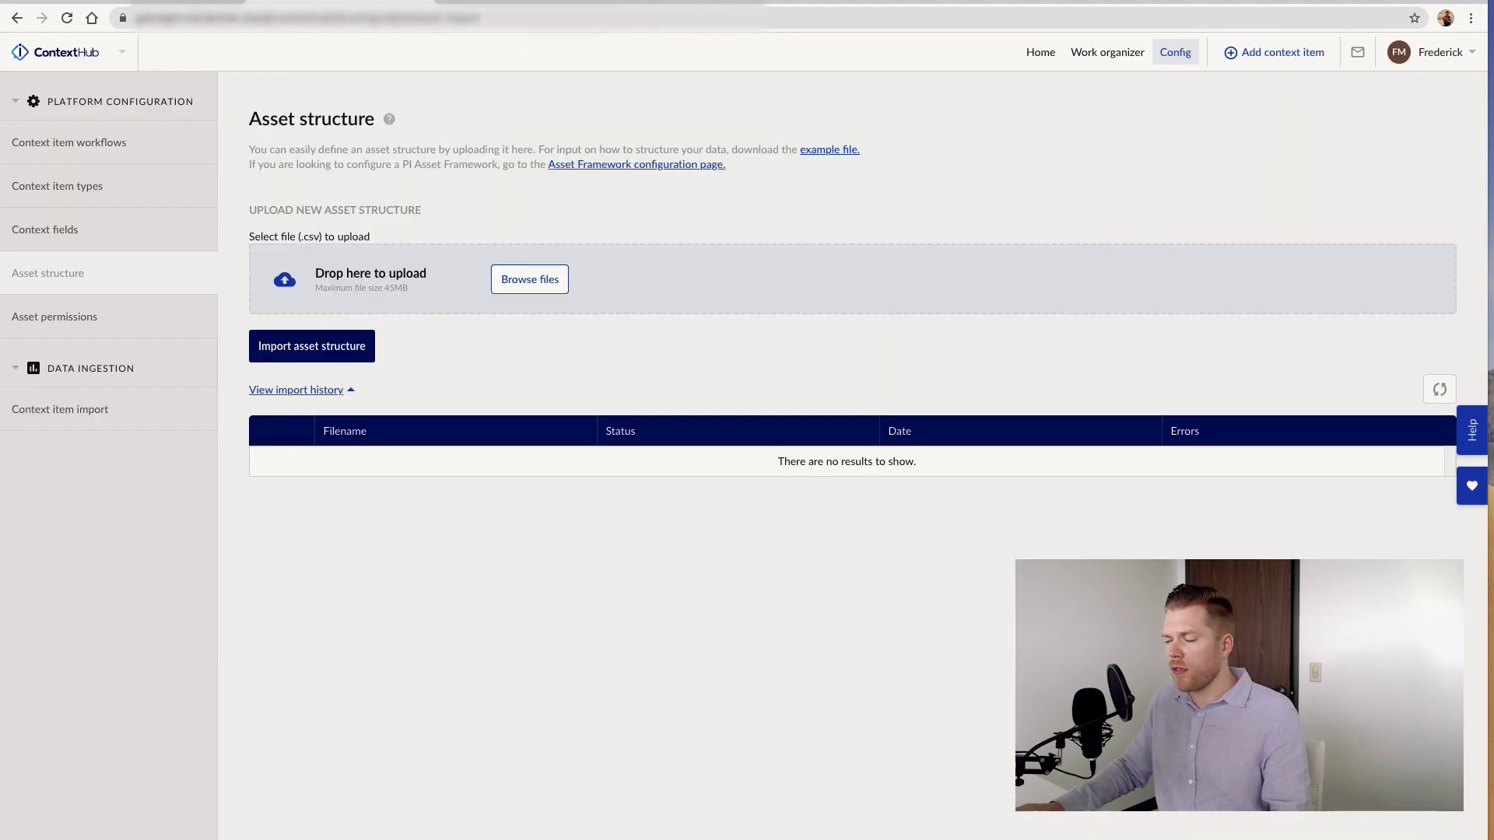
pyautogui.click(483, 3)
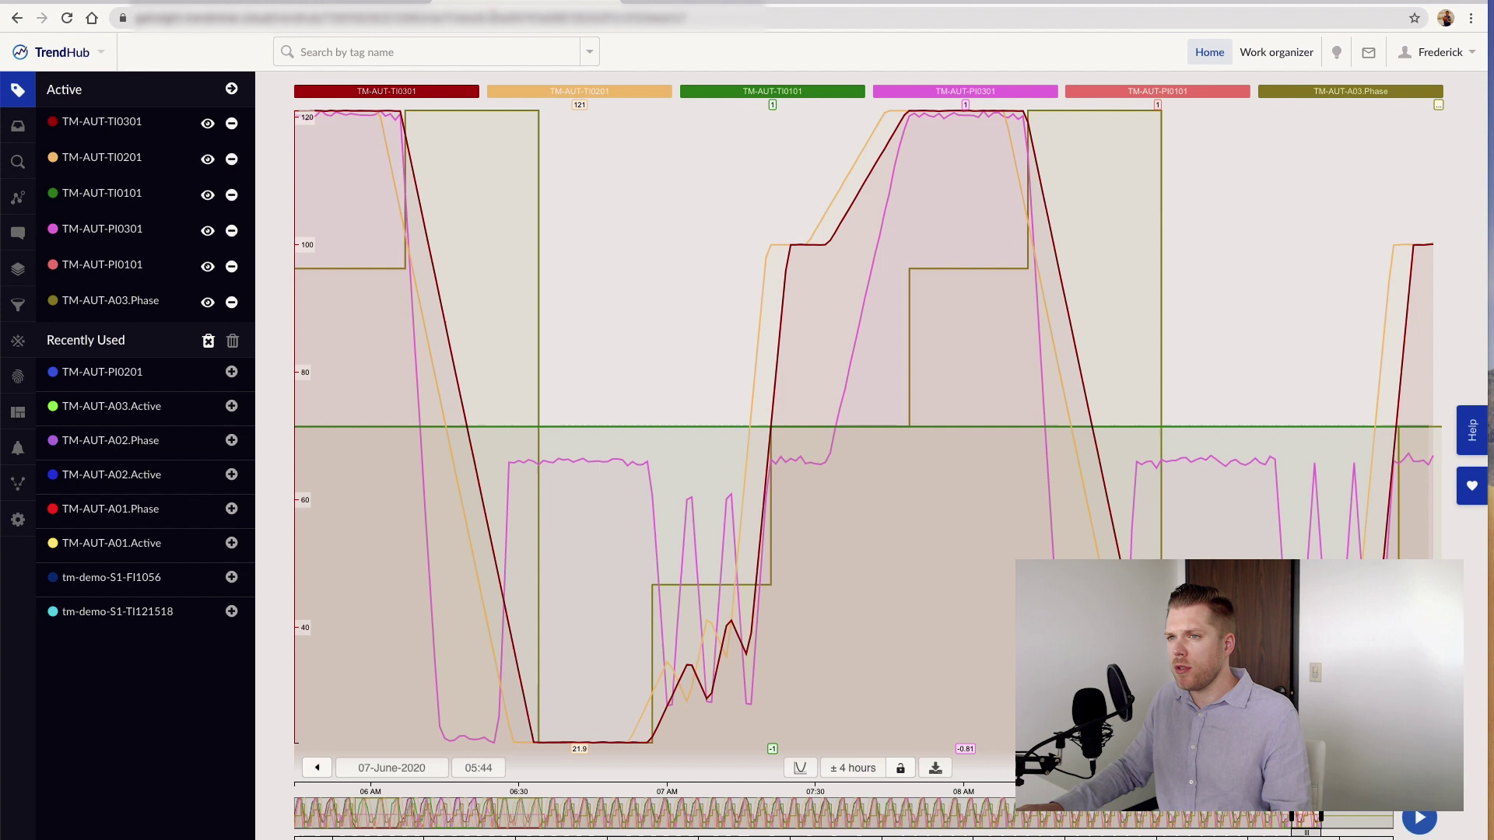
pyautogui.click(56, 54)
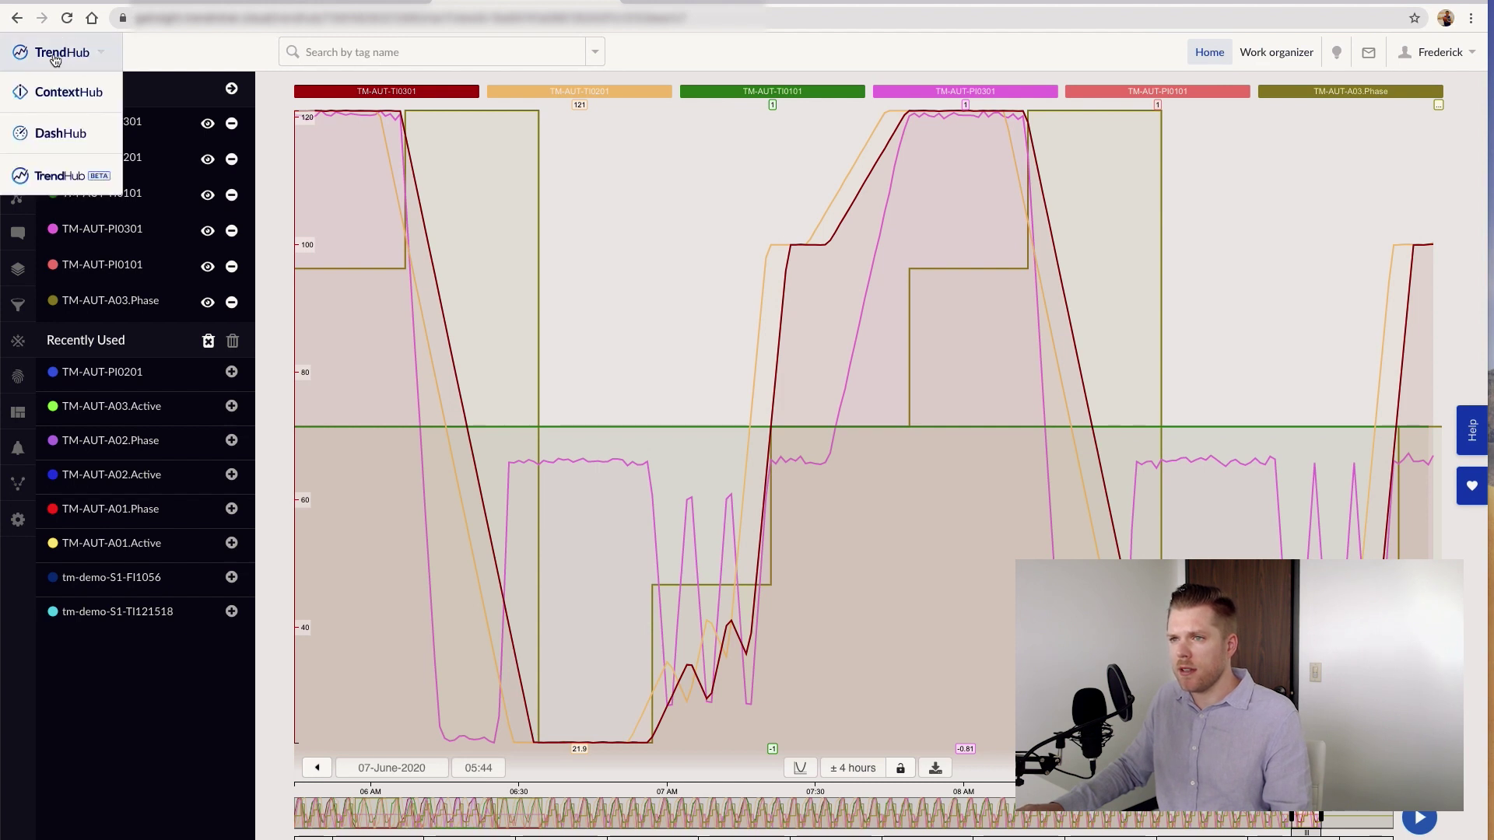
pyautogui.click(74, 107)
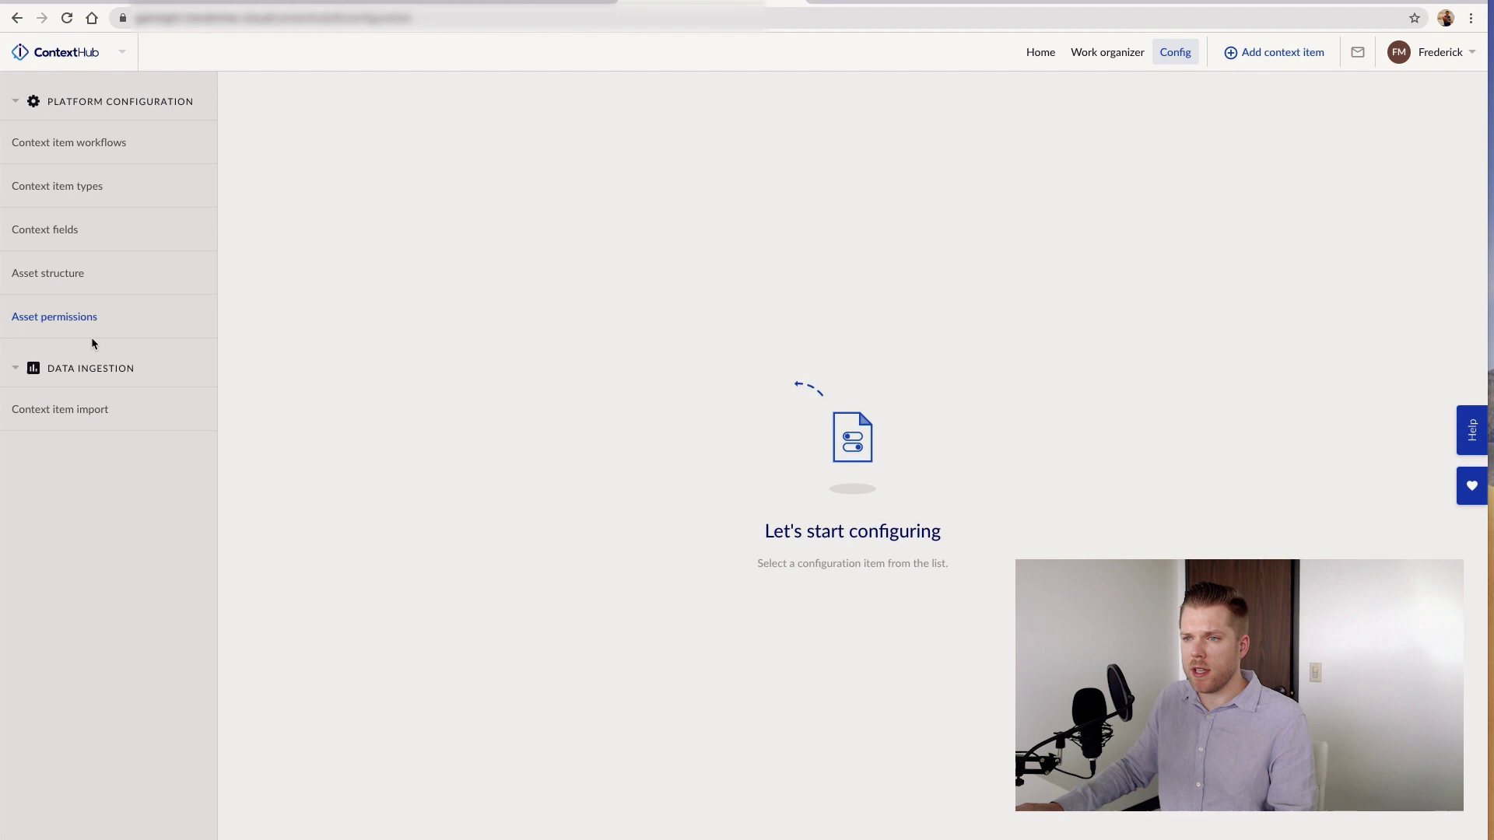
pyautogui.click(43, 273)
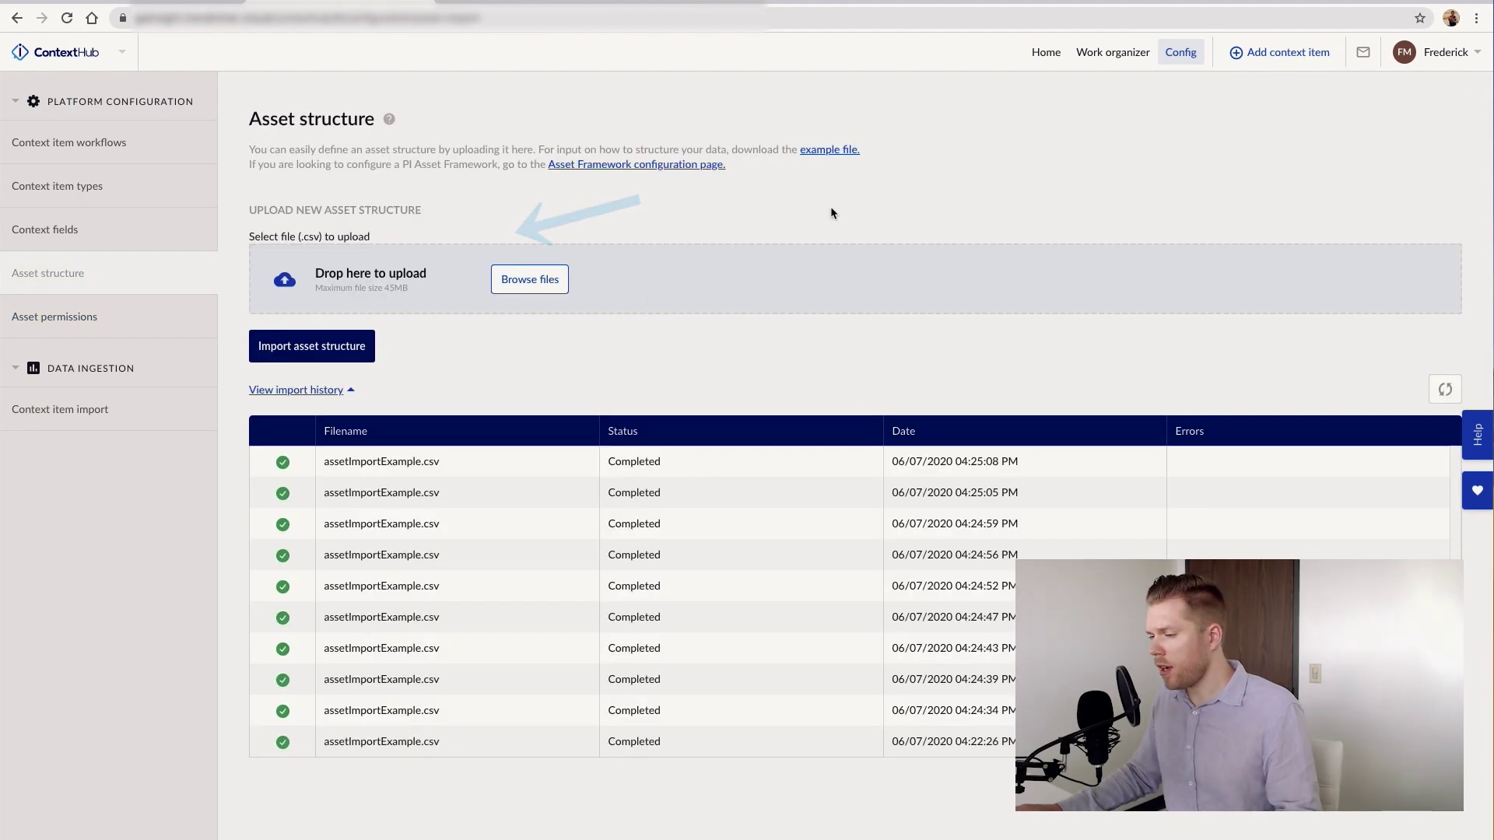
pyautogui.click(848, 151)
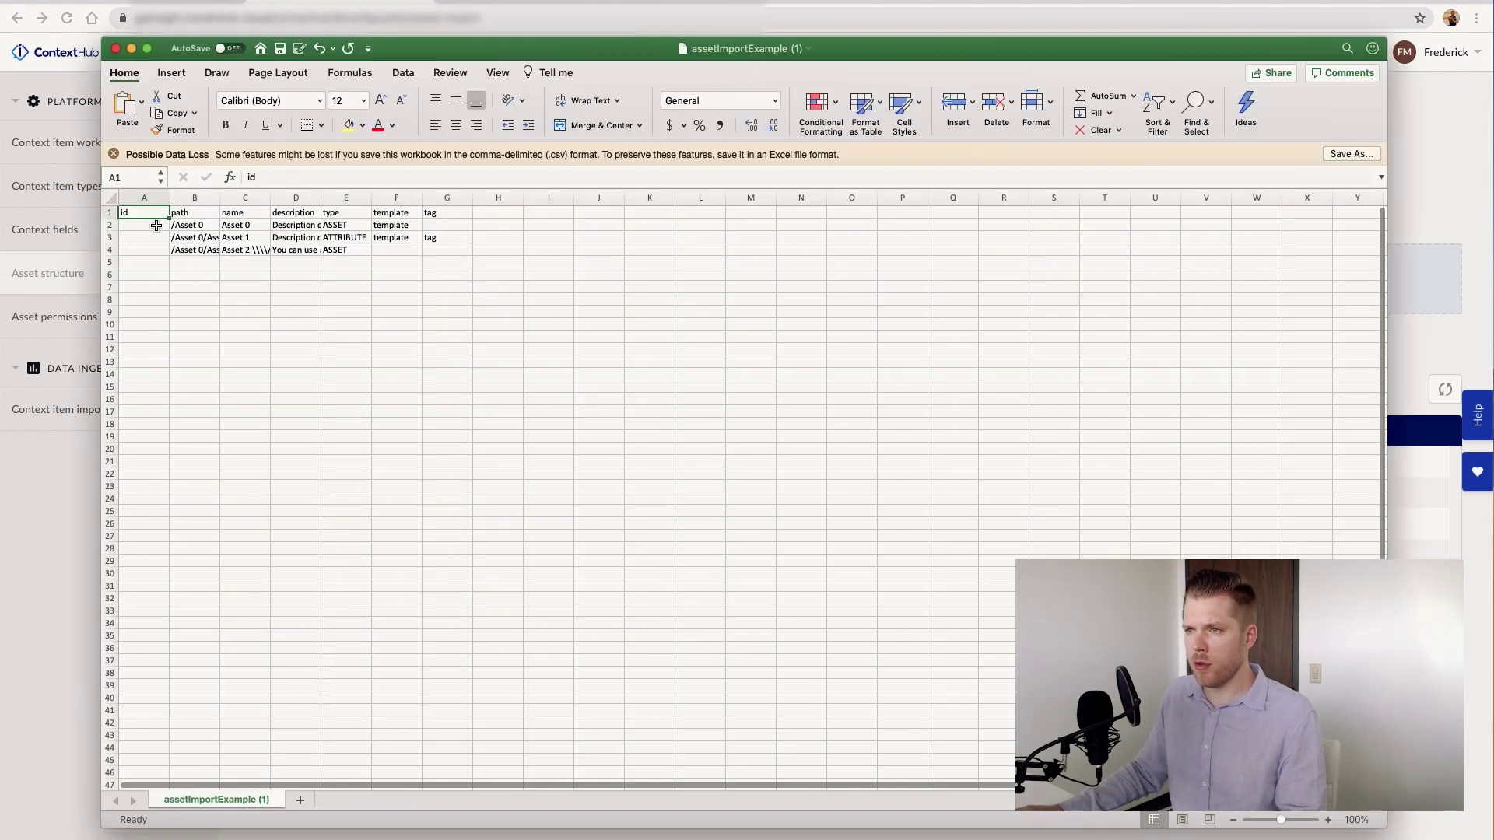
# Step: Clear the sample rows from the sheet and narrow column A
pyautogui.moveTo(175, 225); pyautogui.dragTo(482, 274)
pyautogui.press('Delete')
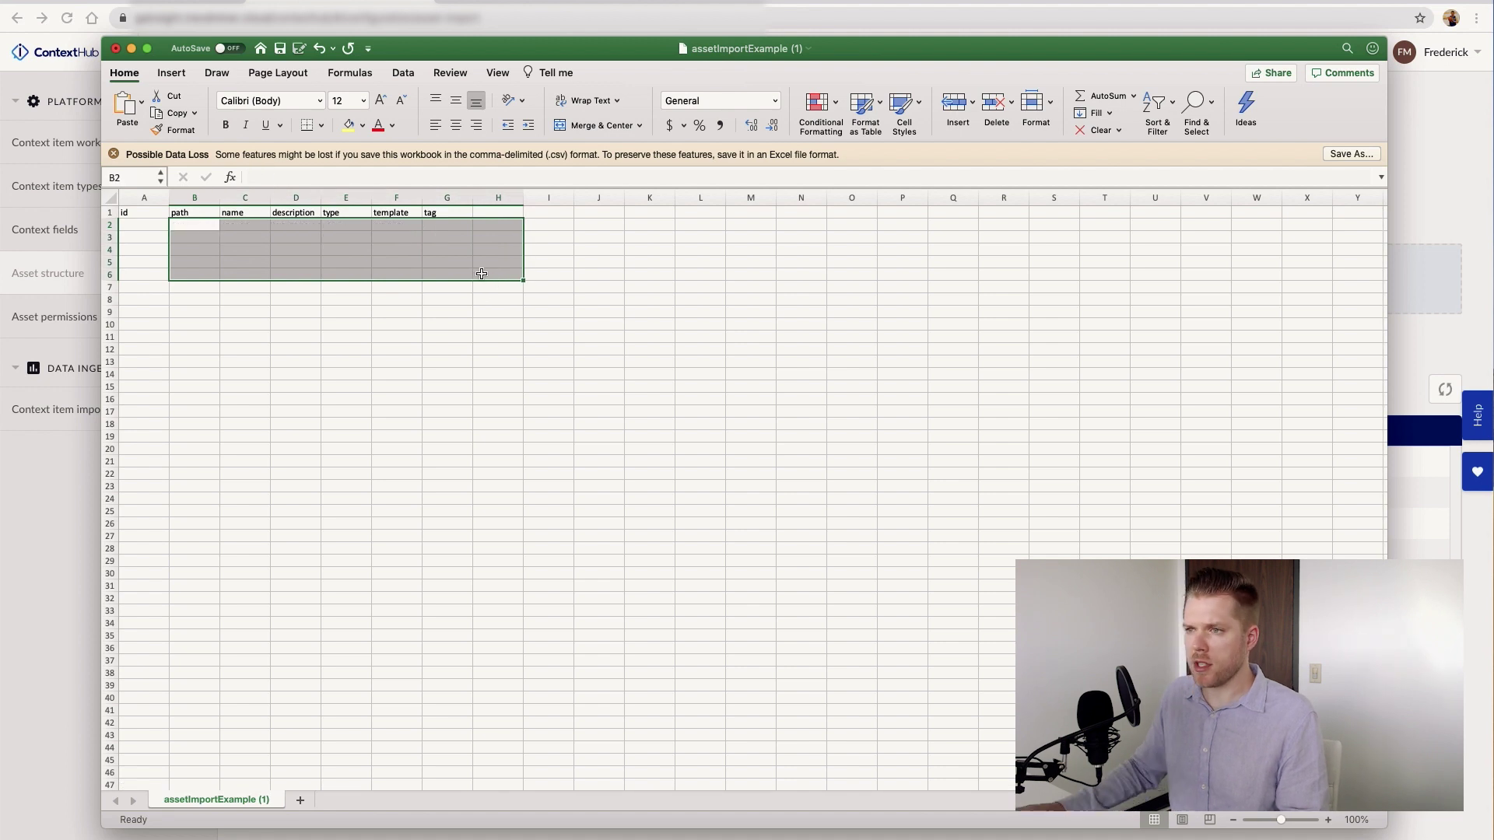
pyautogui.click(304, 311)
pyautogui.moveTo(169, 199); pyautogui.dragTo(319, 204)
# Step: Add the root row: path /TutorialThursdays, name TutorialThursdays, type ASSET
pyautogui.click(233, 227)
pyautogui.write('/TutorialThursdays')
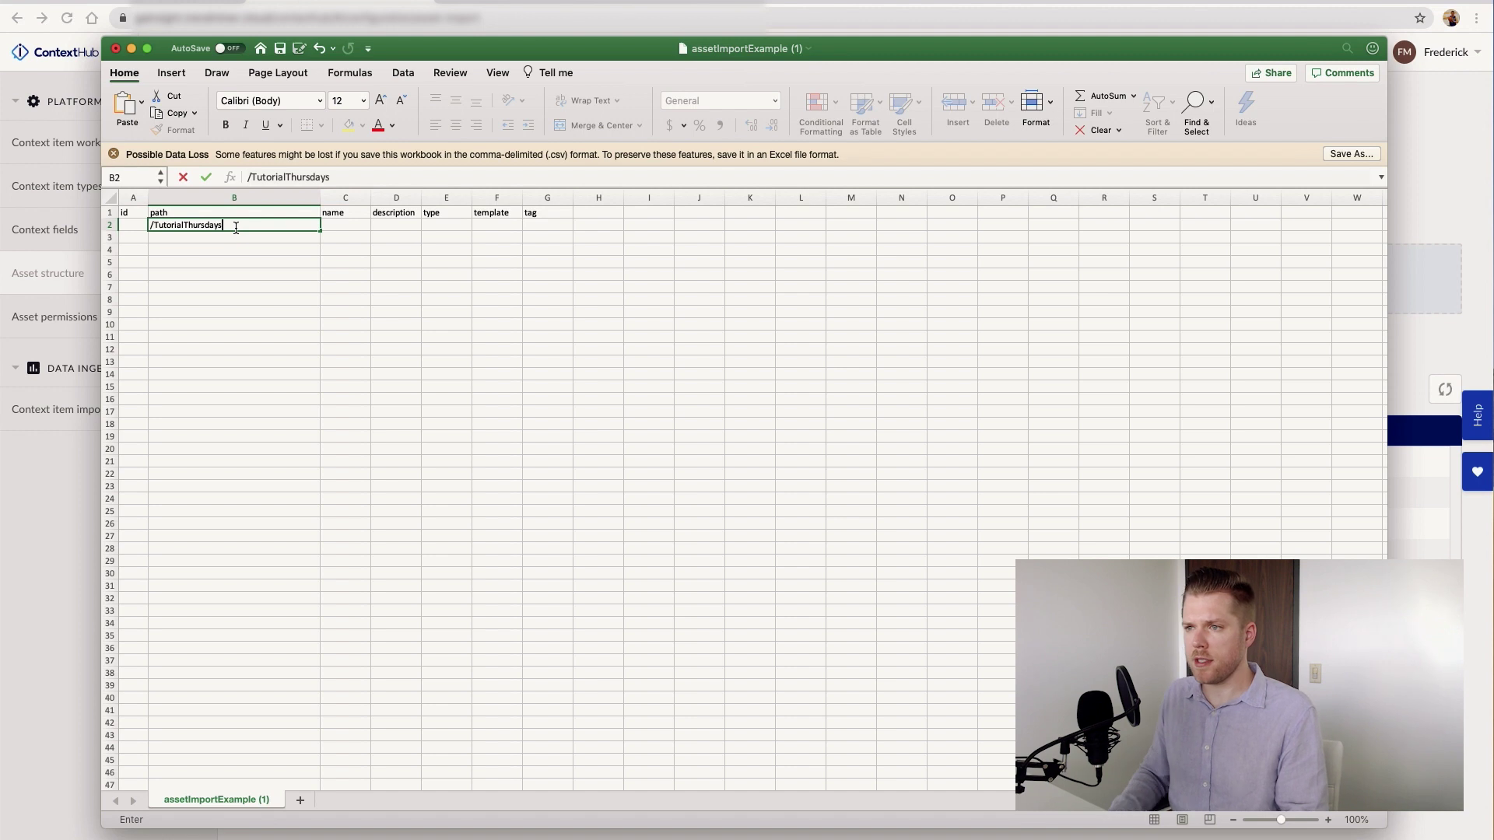
pyautogui.press('Return')
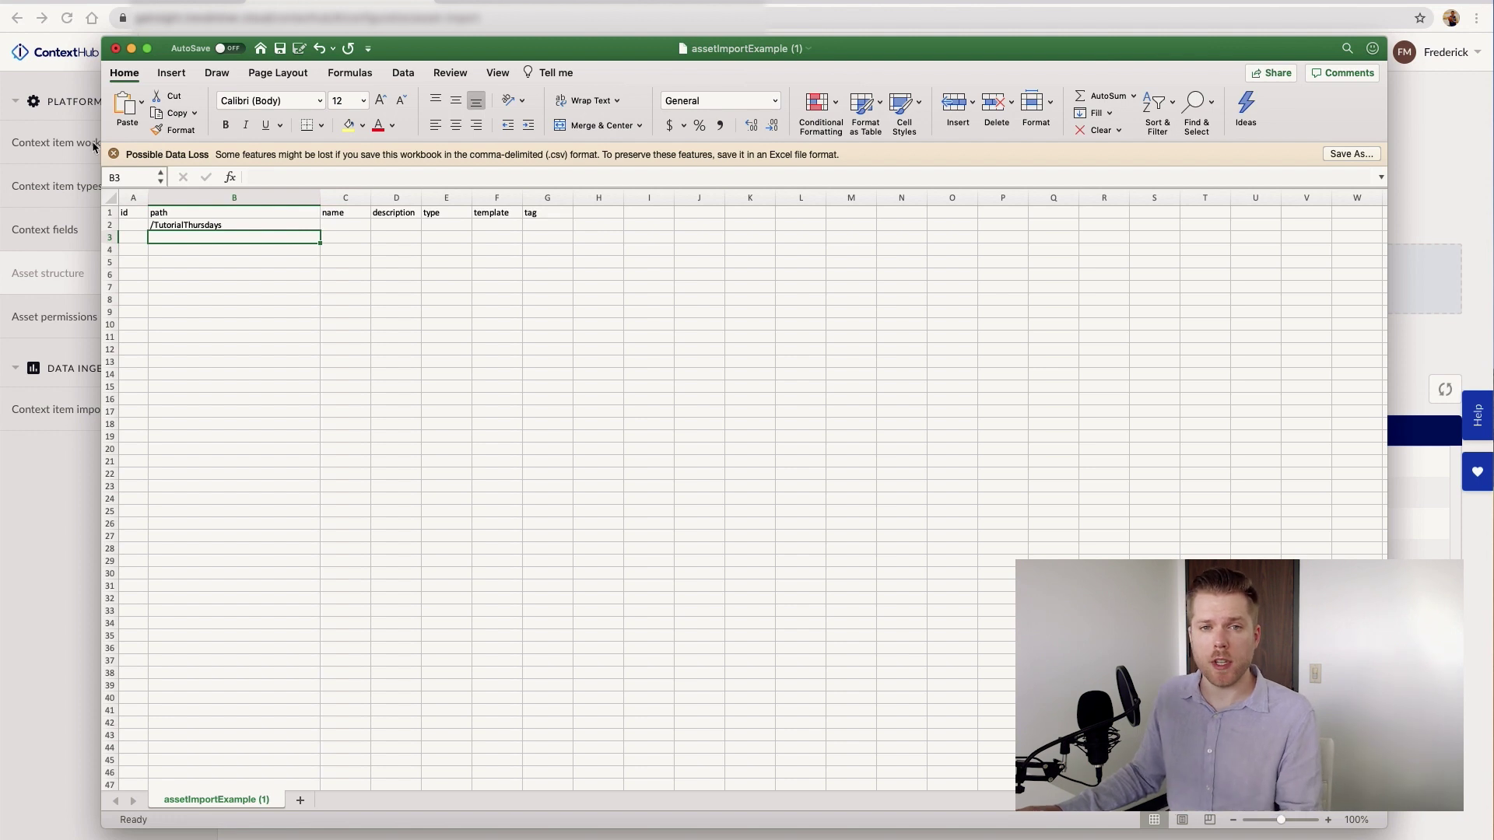
pyautogui.click(445, 225)
pyautogui.write('AS')
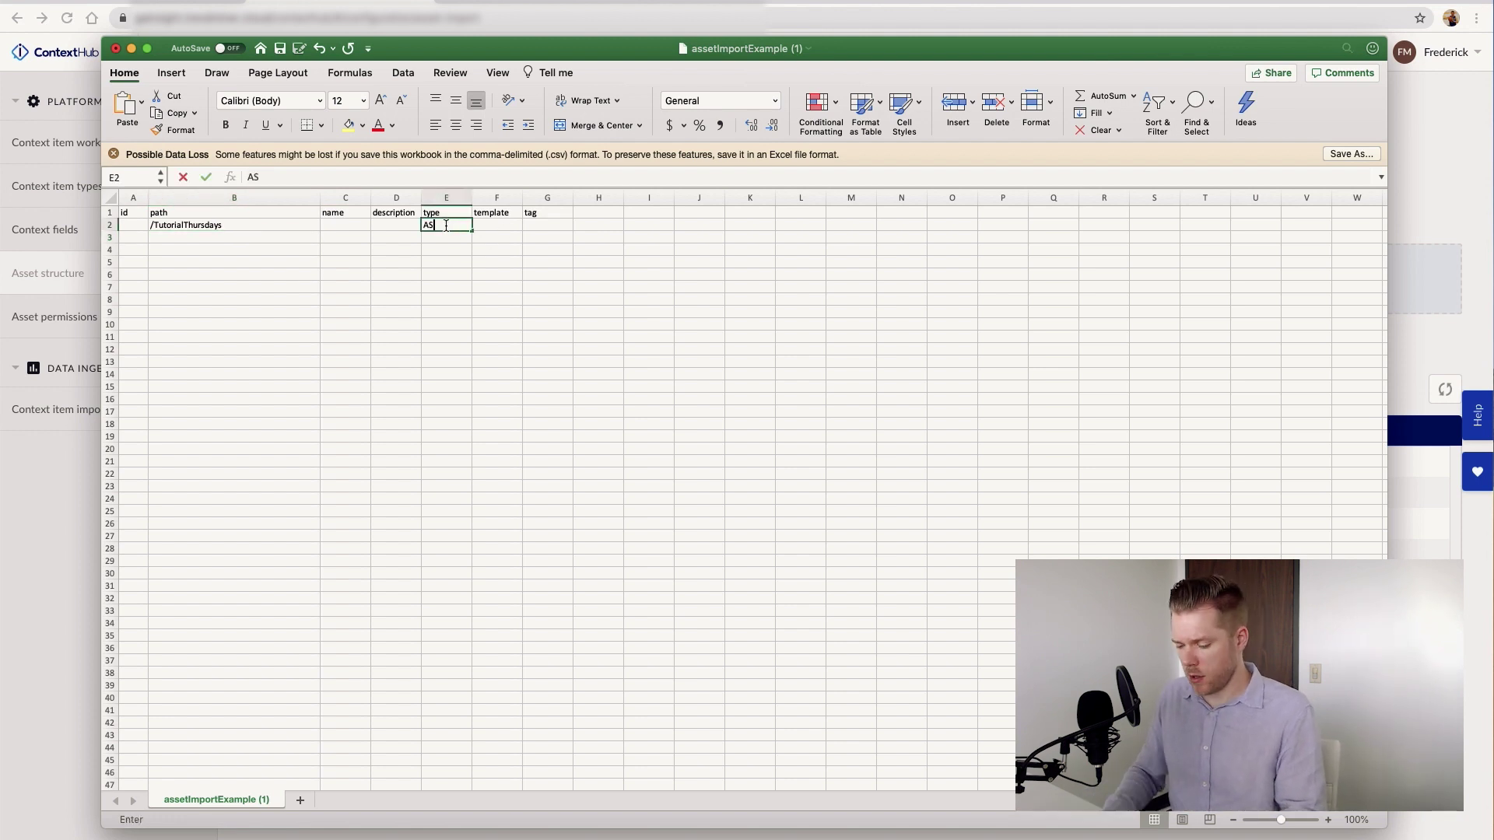
pyautogui.press('Return')
pyautogui.press('Left')
pyautogui.press('Left')
pyautogui.press('Up')
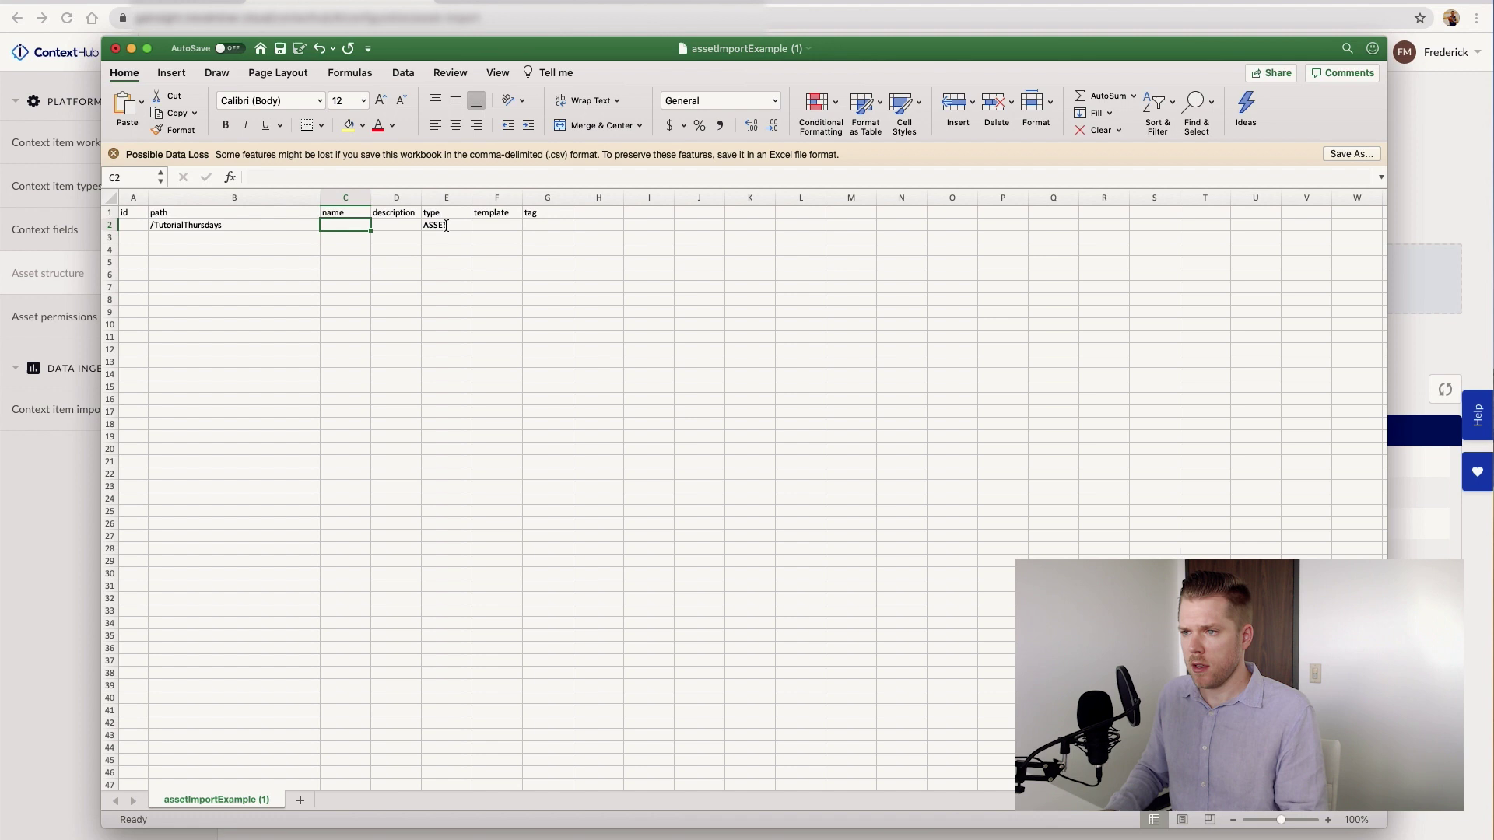
pyautogui.write('Tutorial')
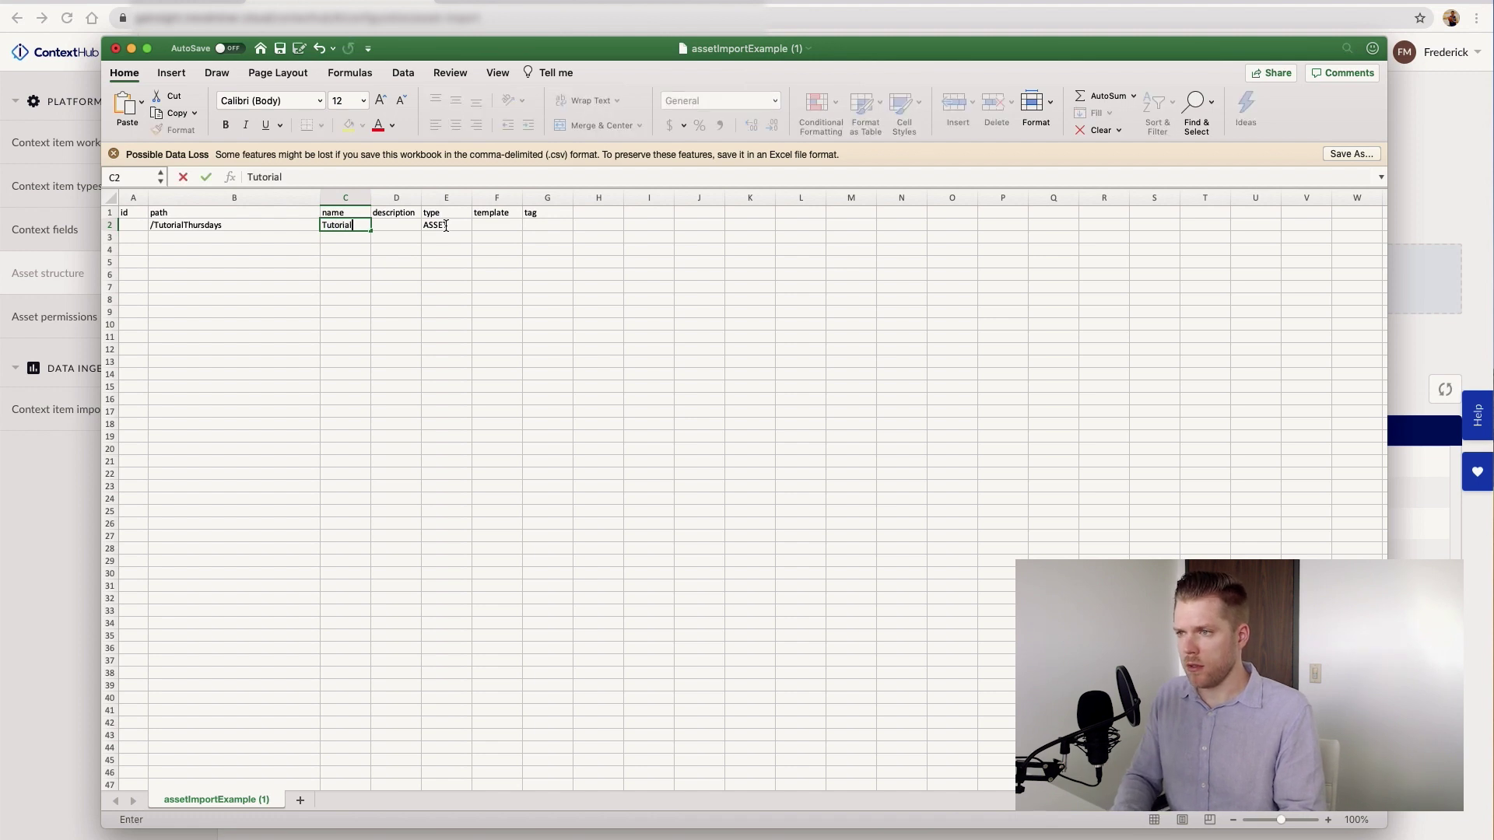
pyautogui.write('Thursdays')
pyautogui.press('Return')
# Step: Add an Autoclave 1 row under /TutorialThursdays with type ASSET
pyautogui.press('Left')
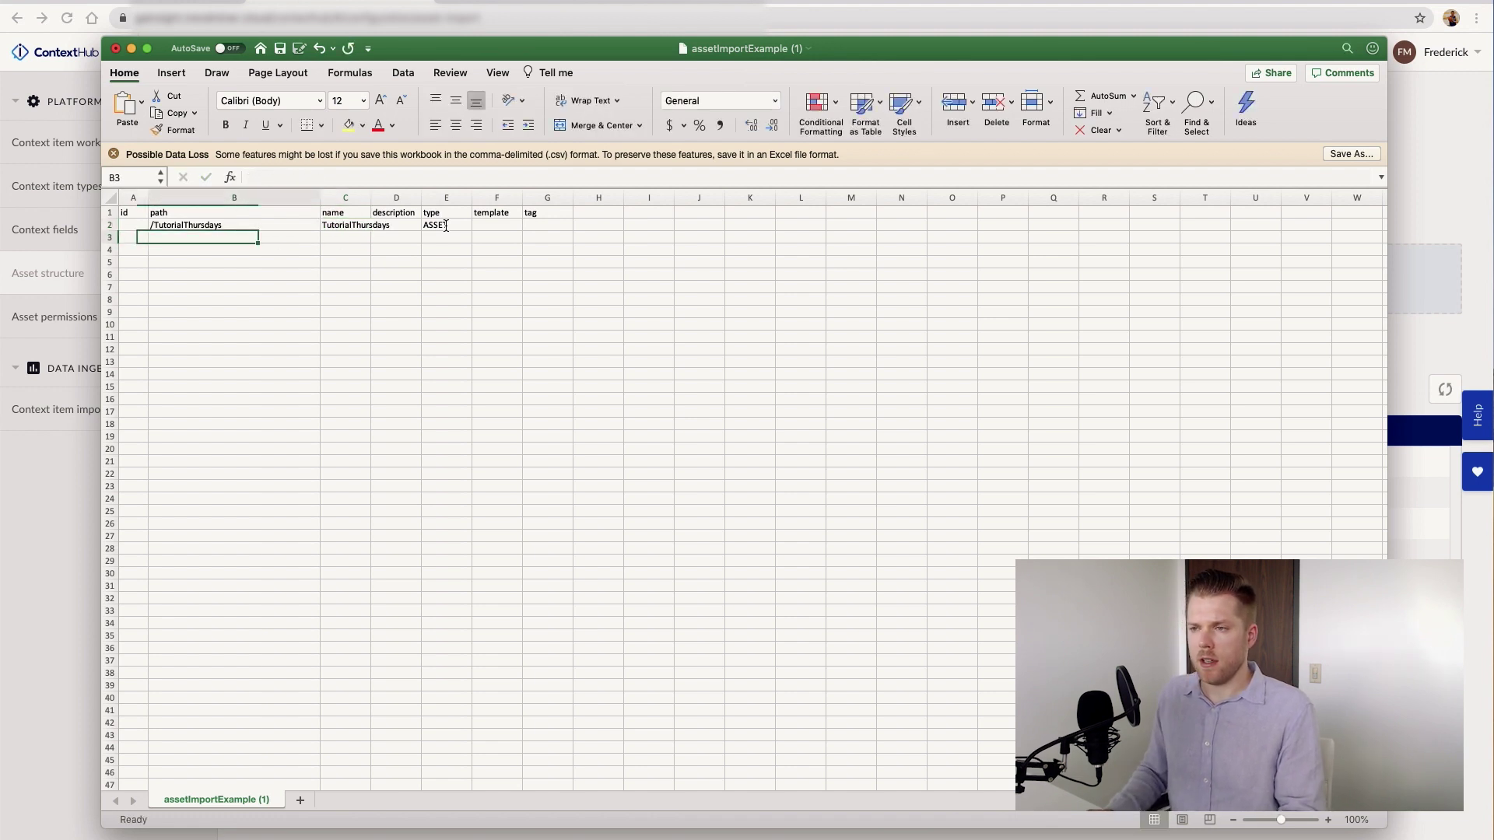
pyautogui.write('/')
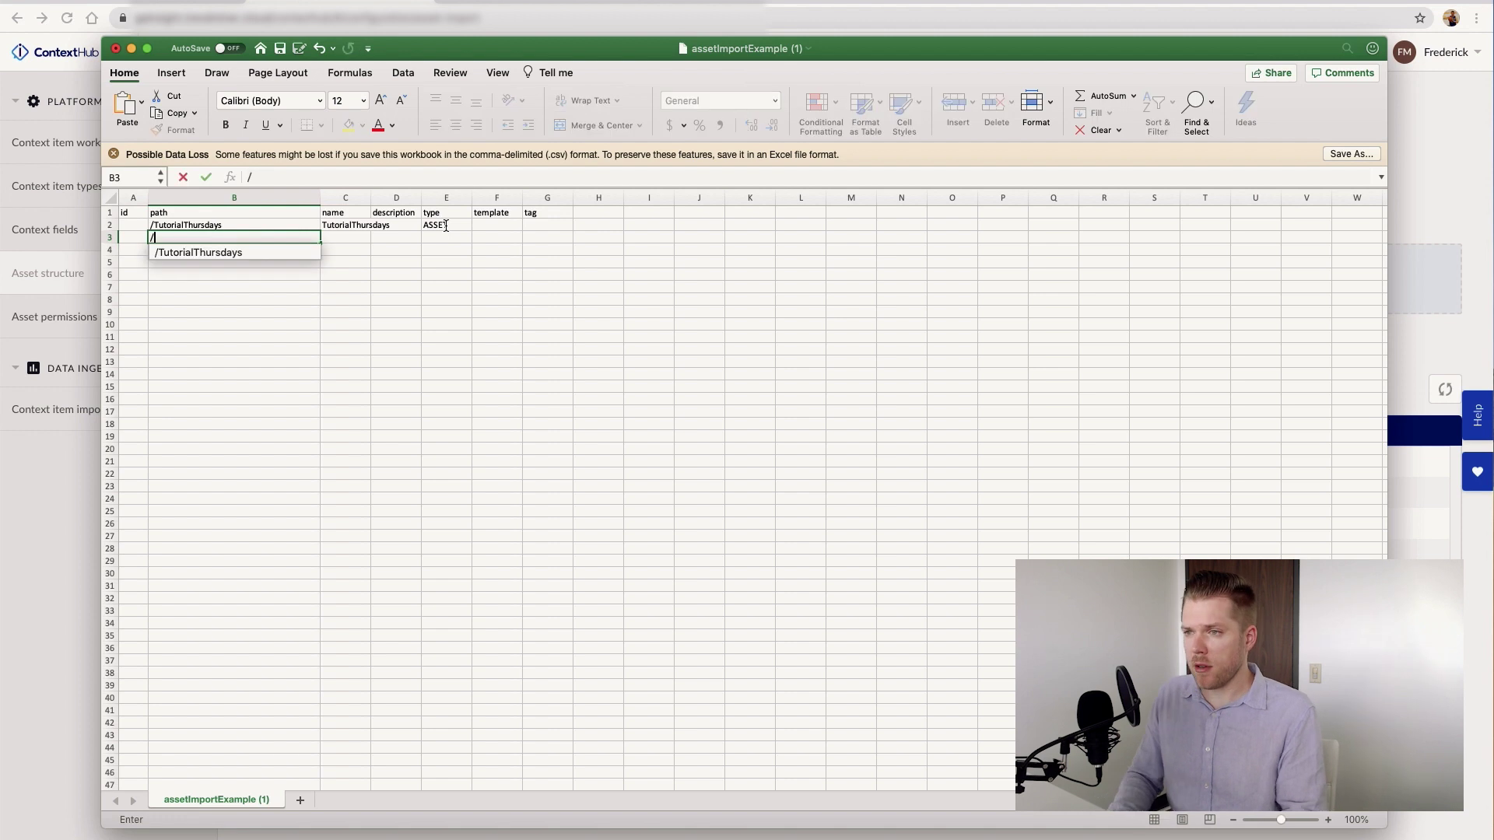
pyautogui.write('TutorialThursdays')
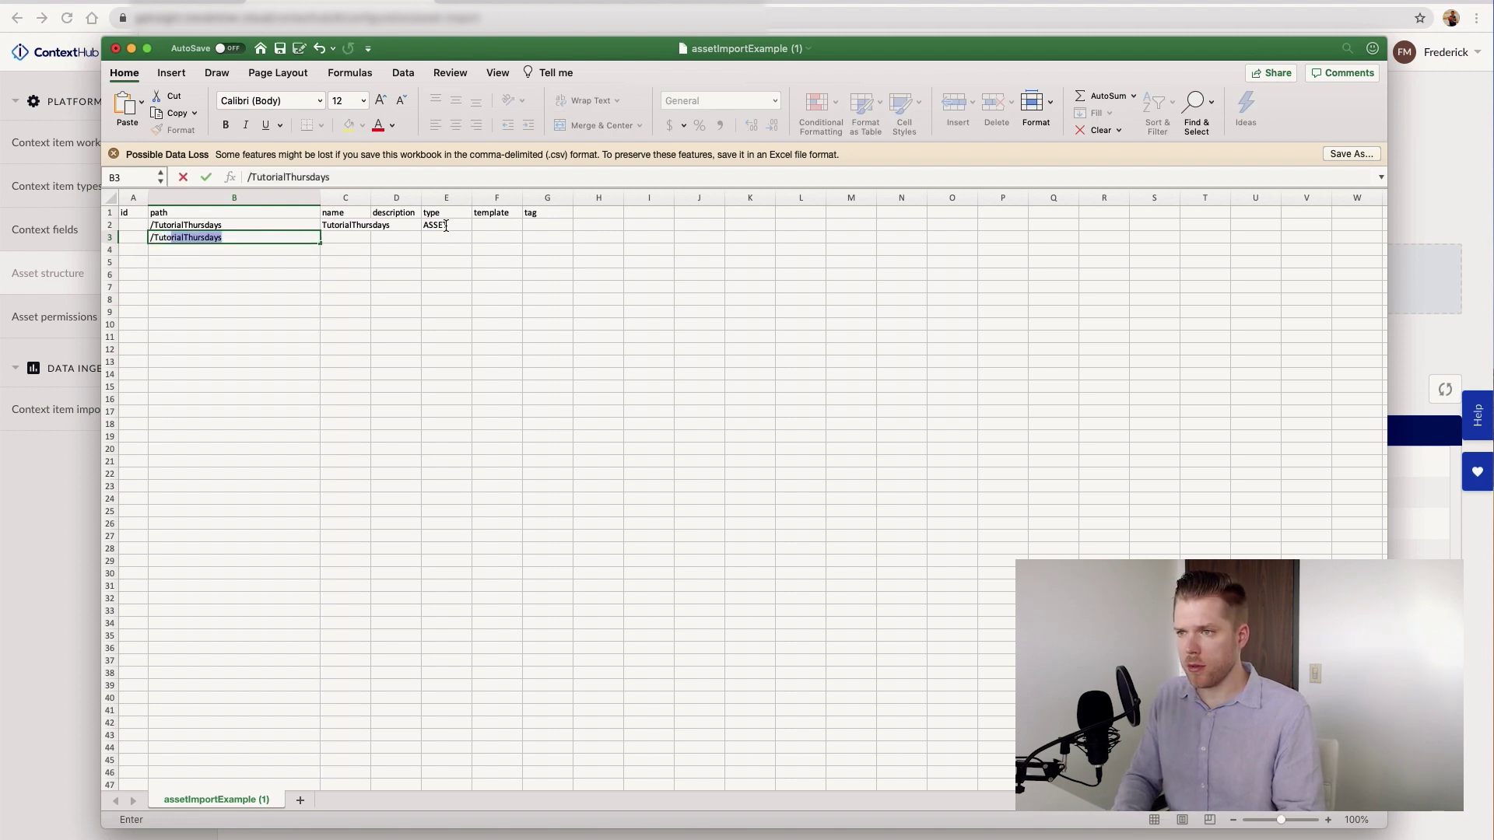
pyautogui.click(247, 239)
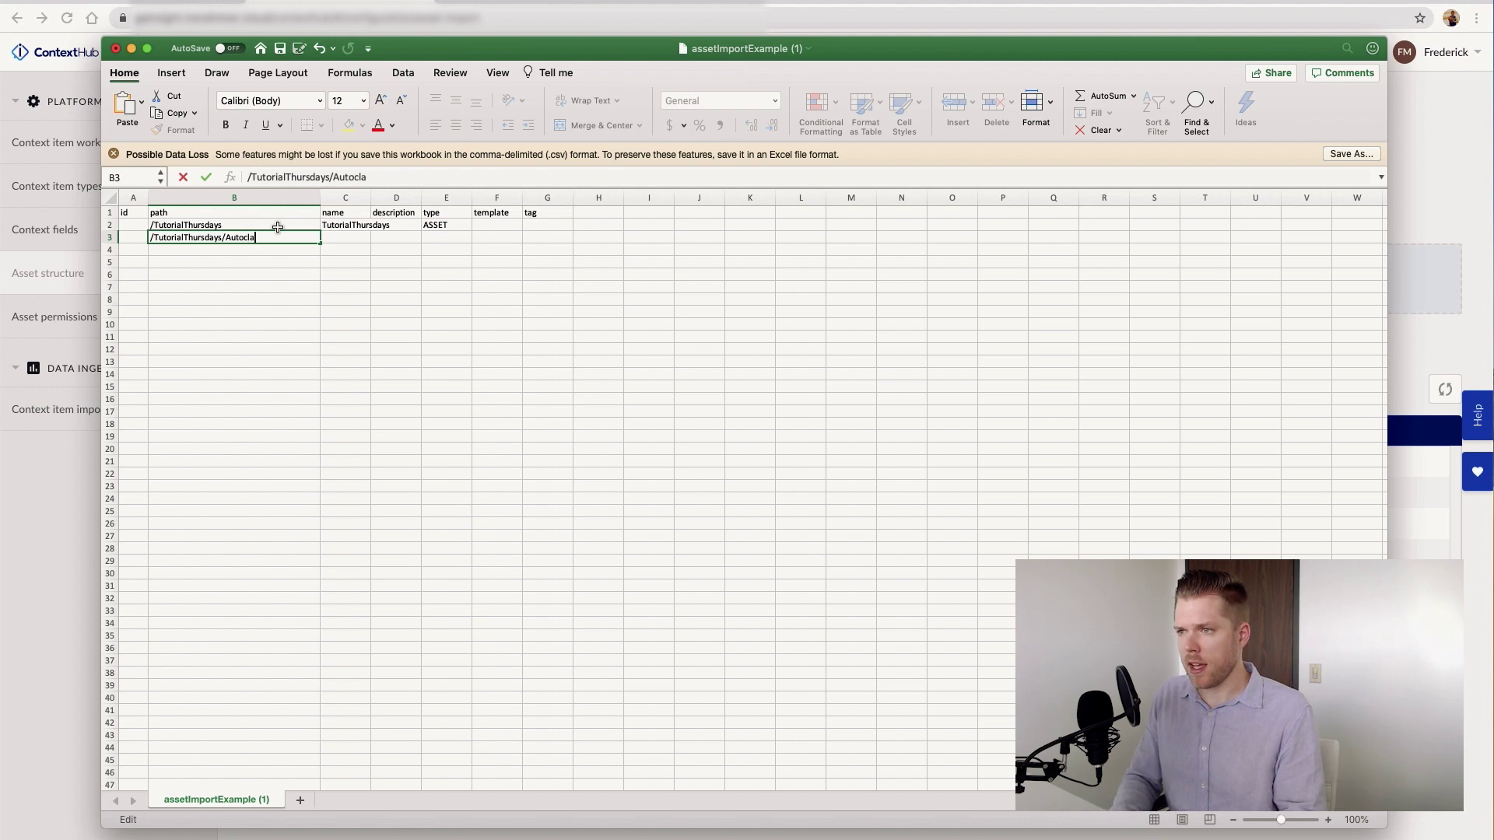
pyautogui.press('Tab')
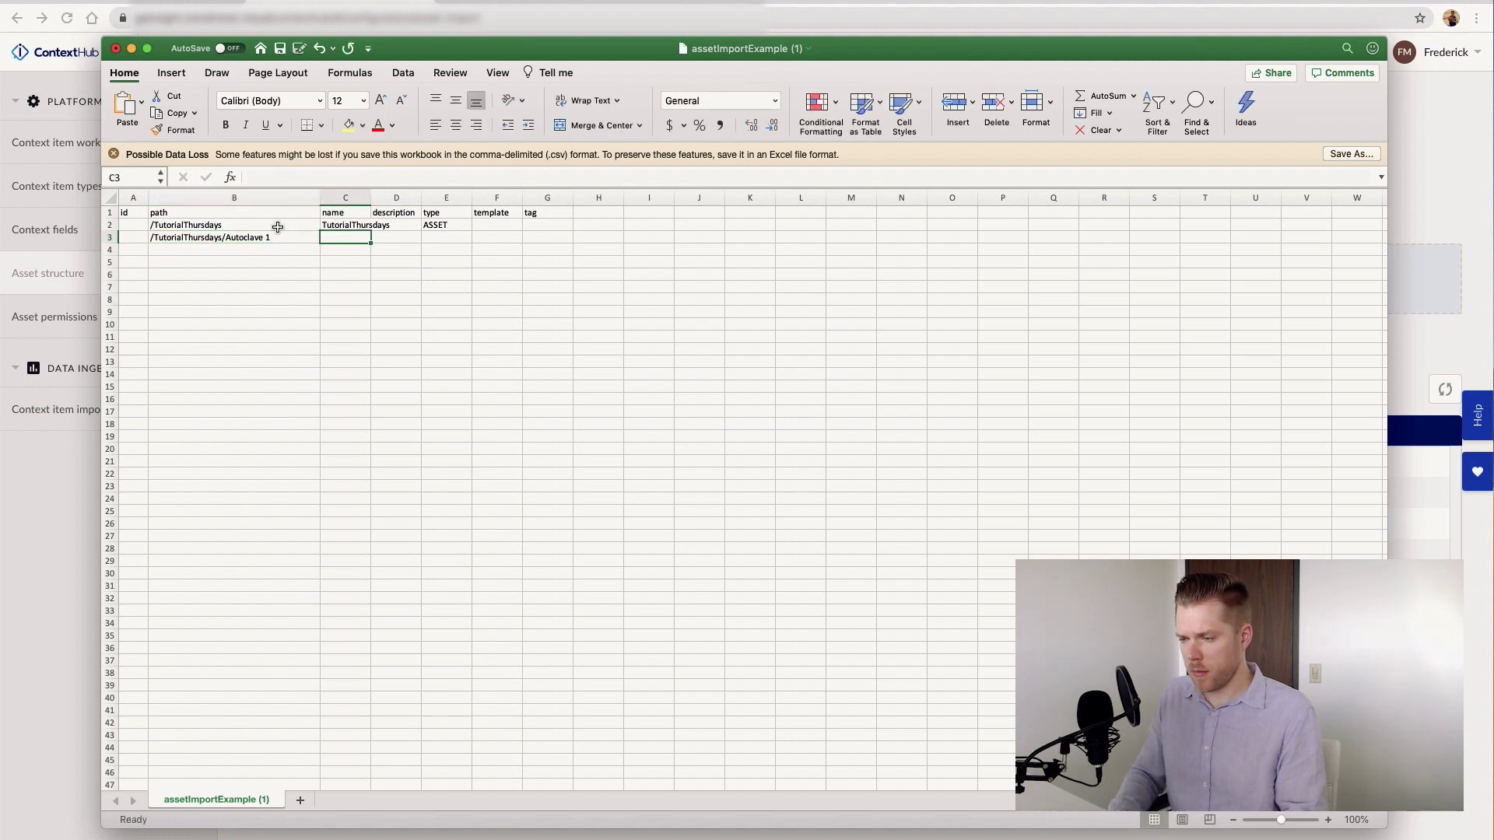
pyautogui.write('Autoclave 1')
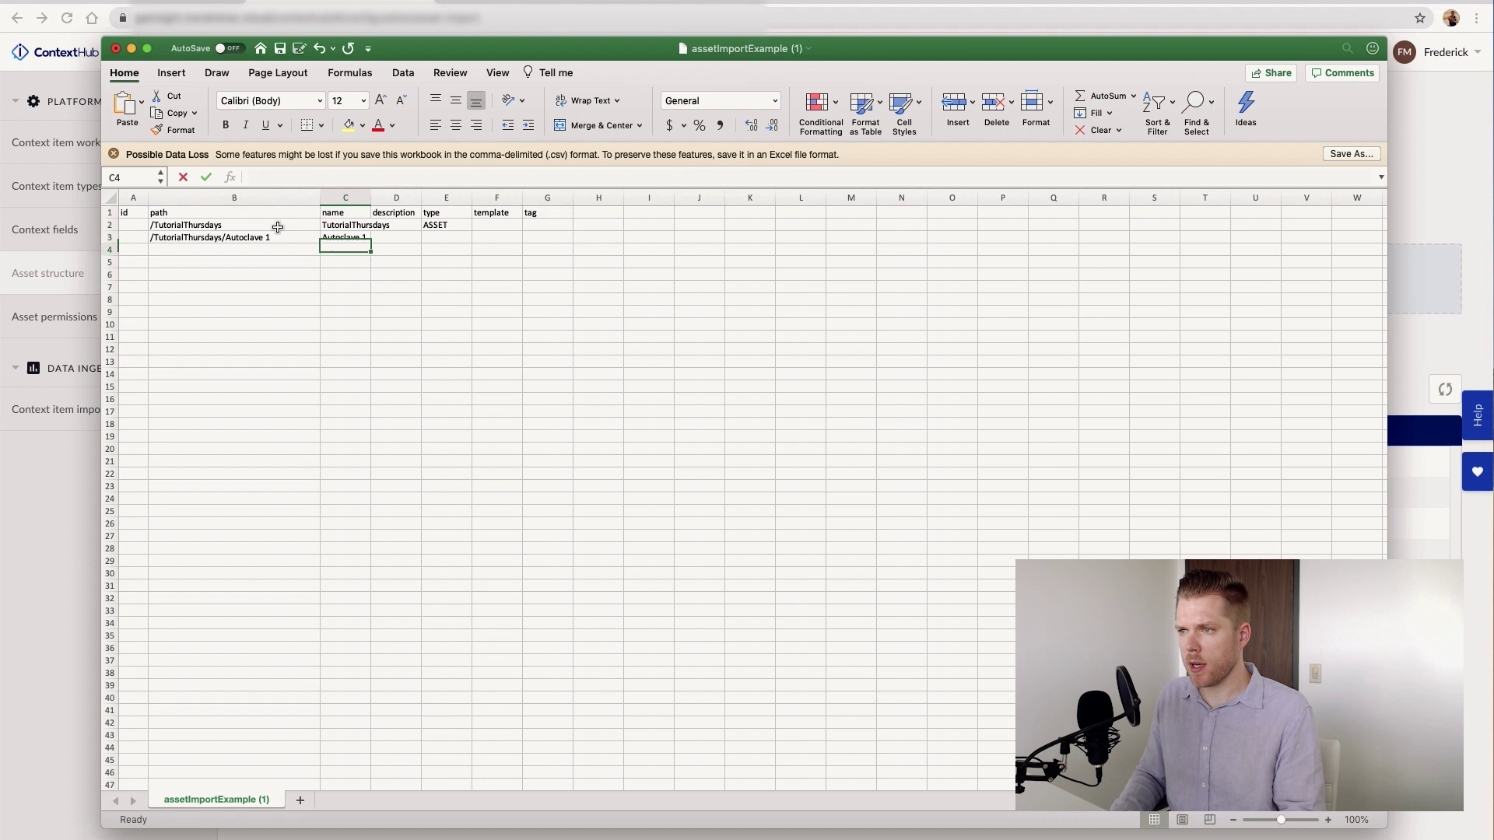
pyautogui.press('Return')
pyautogui.click(280, 235)
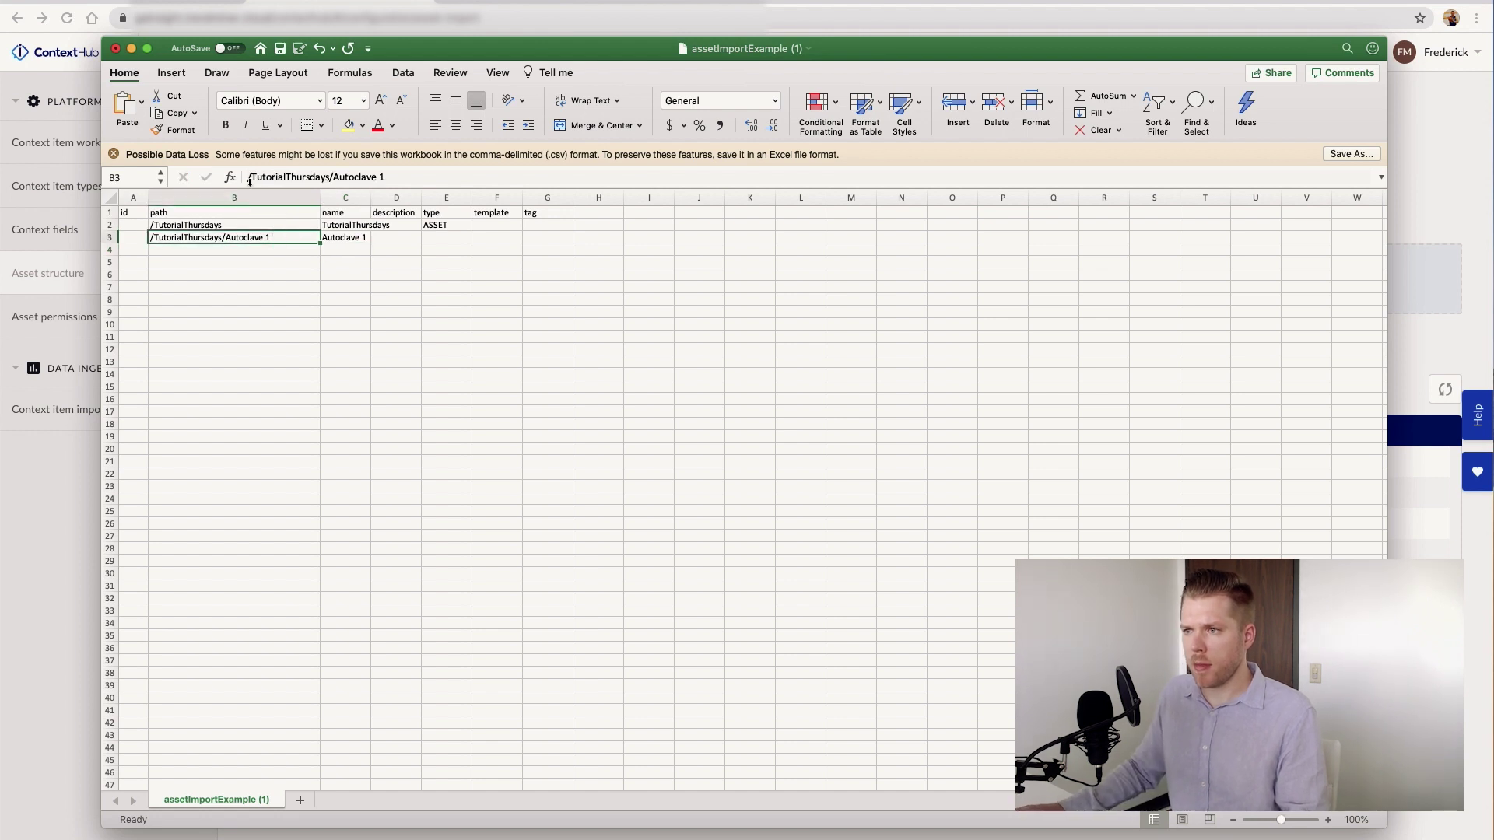
pyautogui.click(448, 247)
pyautogui.write('A')
pyautogui.click(452, 234)
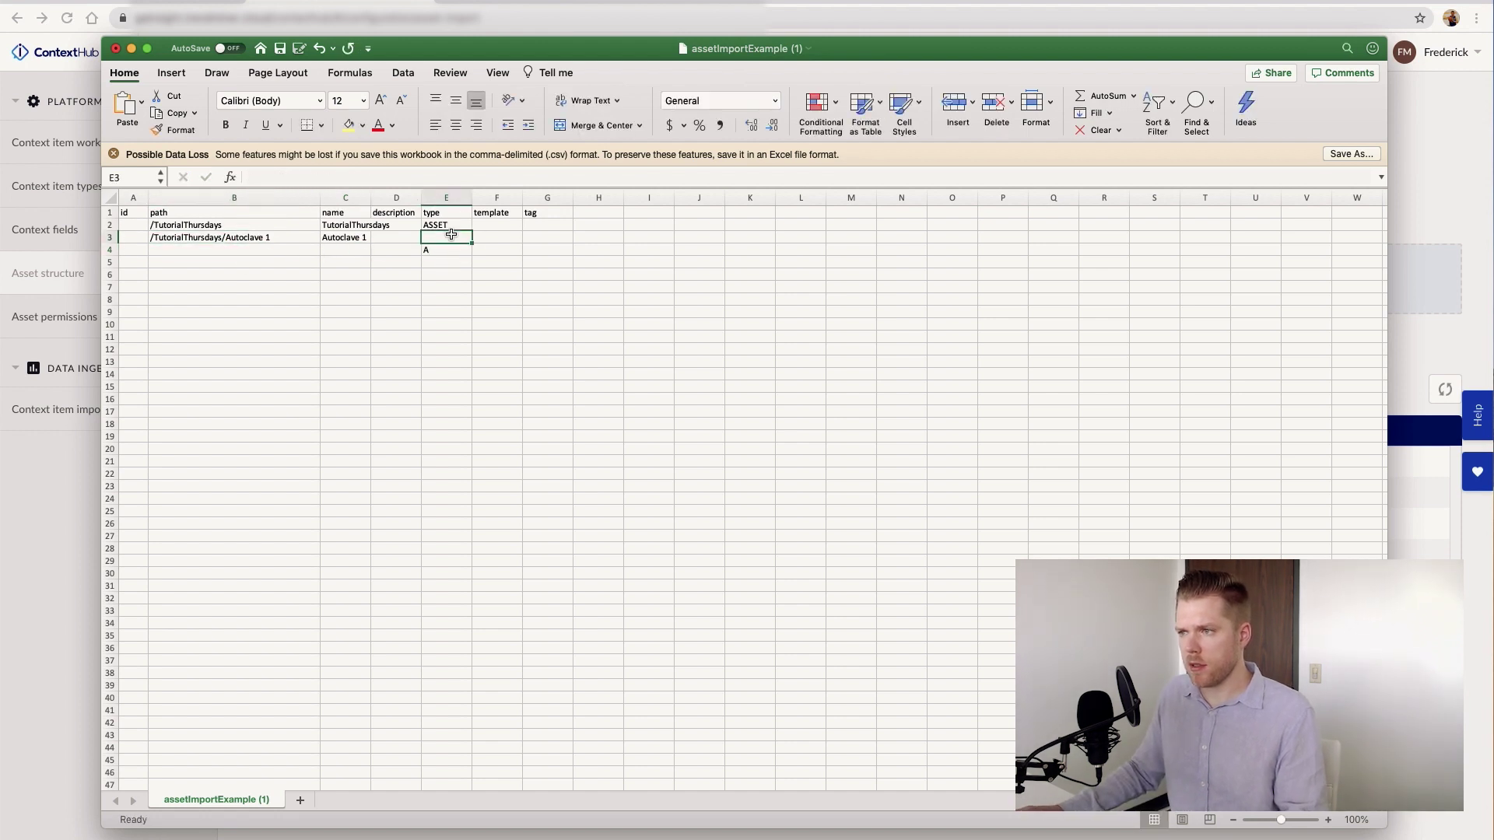
# Step: Copy the row into rows 4 and 5 as Autoclave 2 and Autoclave 3, then save
pyautogui.moveTo(280, 237); pyautogui.dragTo(447, 237)
pyautogui.press('super+c')
pyautogui.click(234, 250)
pyautogui.press('super+v')
pyautogui.click(234, 262)
pyautogui.press('super+v')
pyautogui.doubleClick(287, 247)
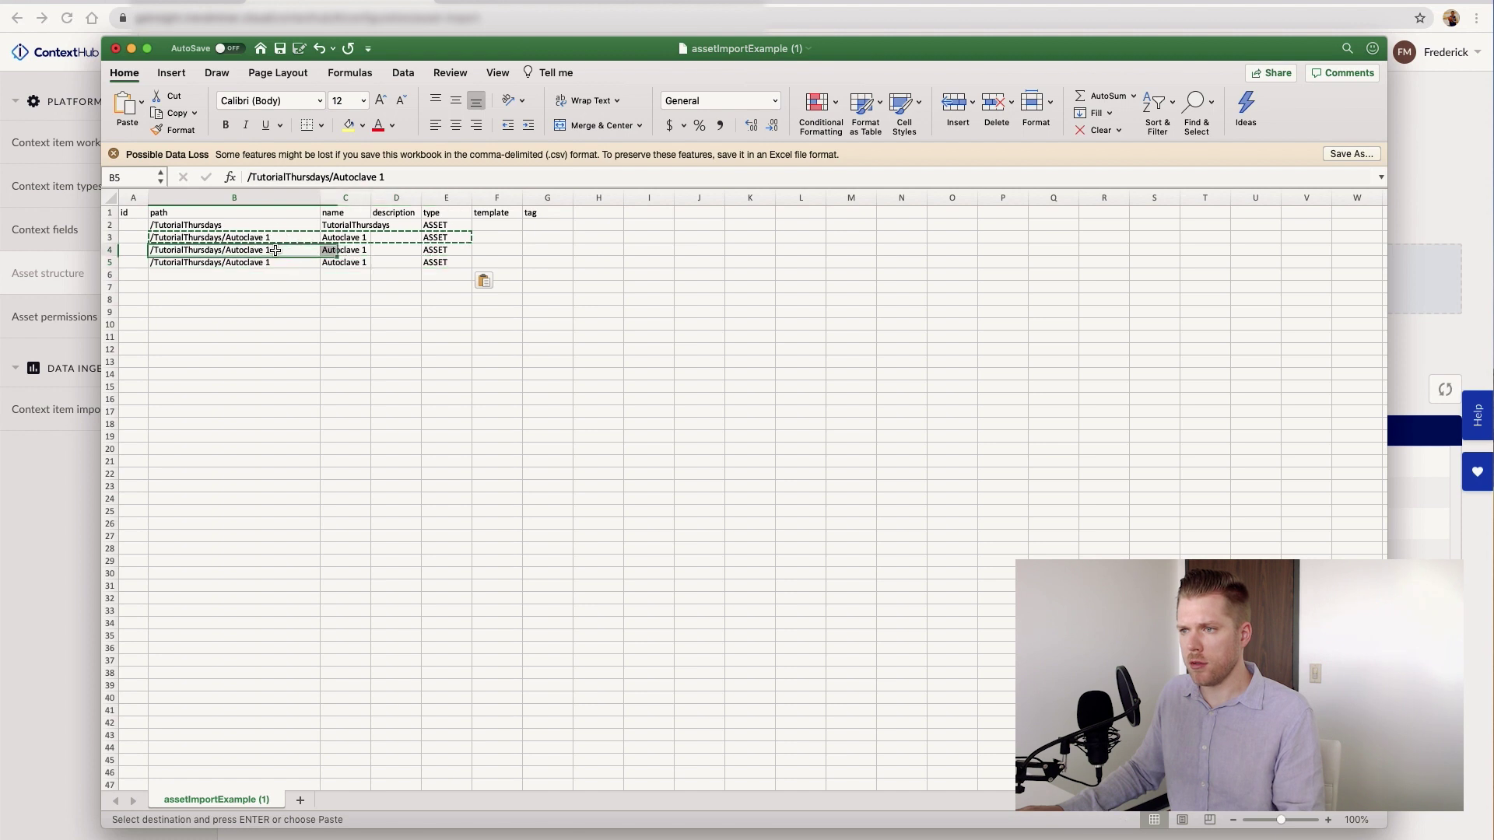
pyautogui.press('Return')
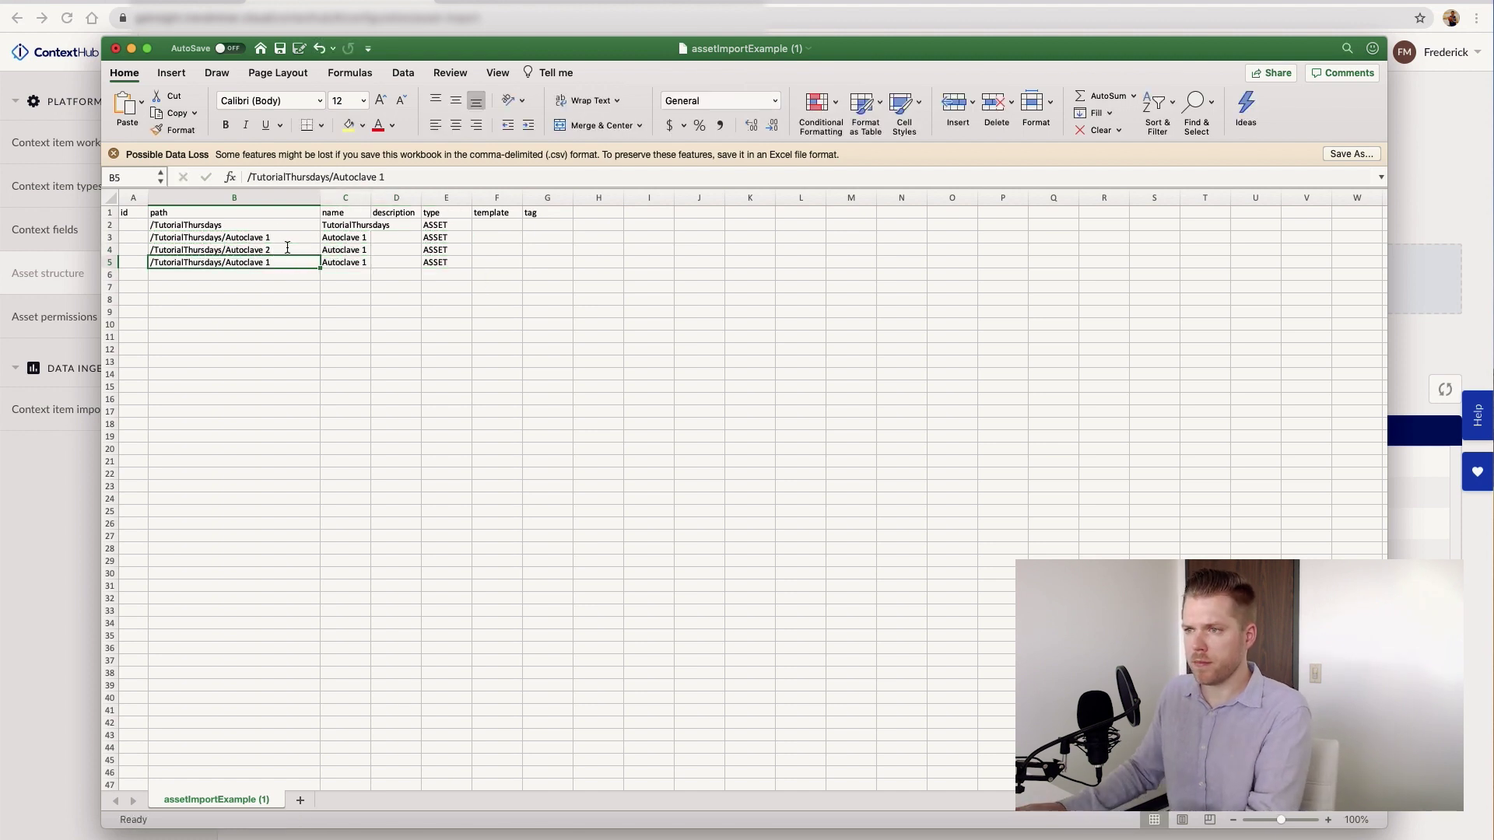
pyautogui.doubleClick(287, 261)
pyautogui.press('BackSpace')
pyautogui.write('3')
pyautogui.press('Return')
pyautogui.press('super+s')
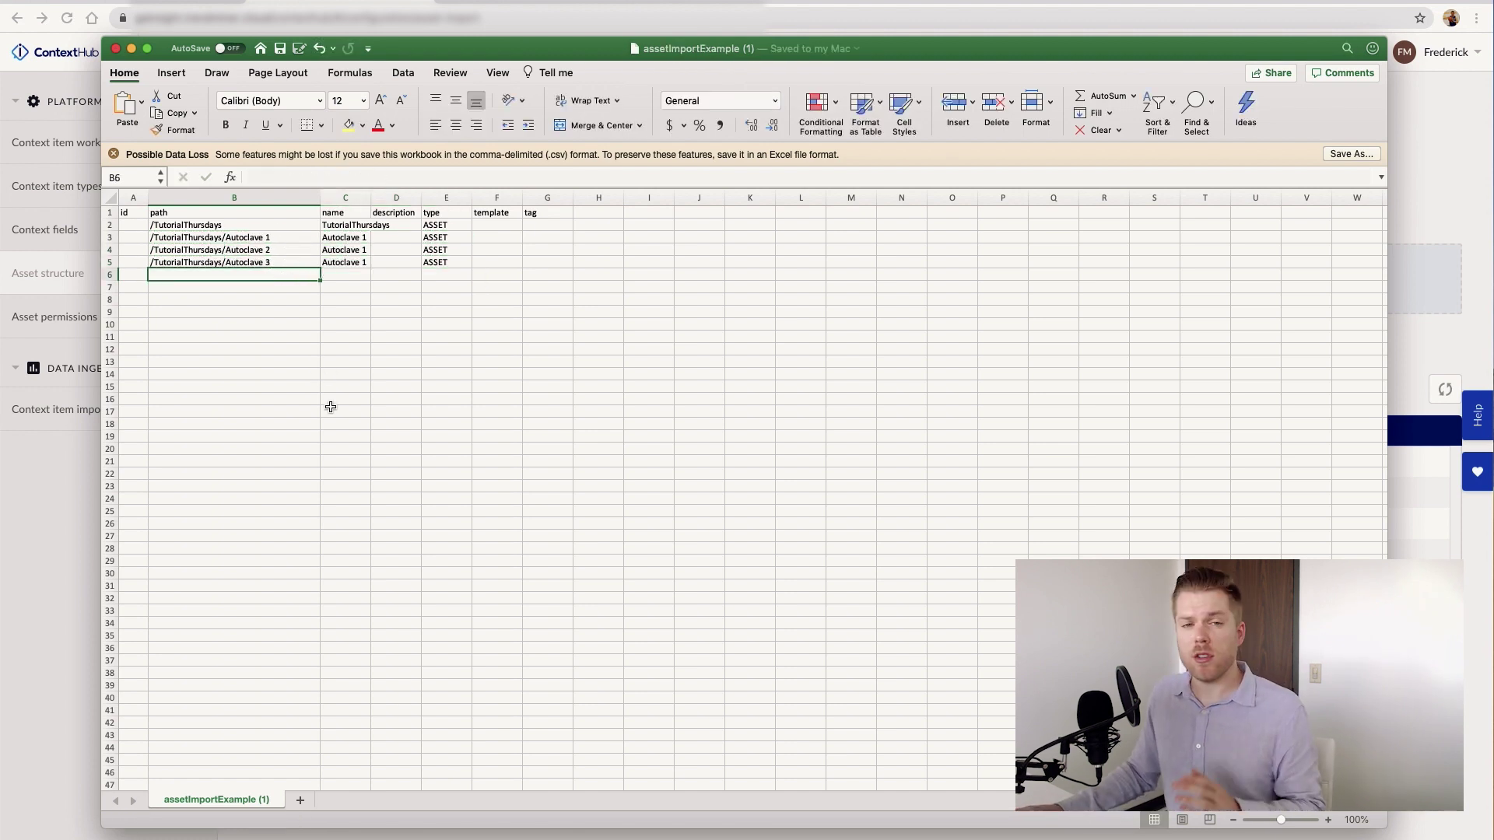
# Step: Upload the edited assetImportExample (1).csv and confirm the asset structure import
pyautogui.click(59, 587)
pyautogui.click(543, 281)
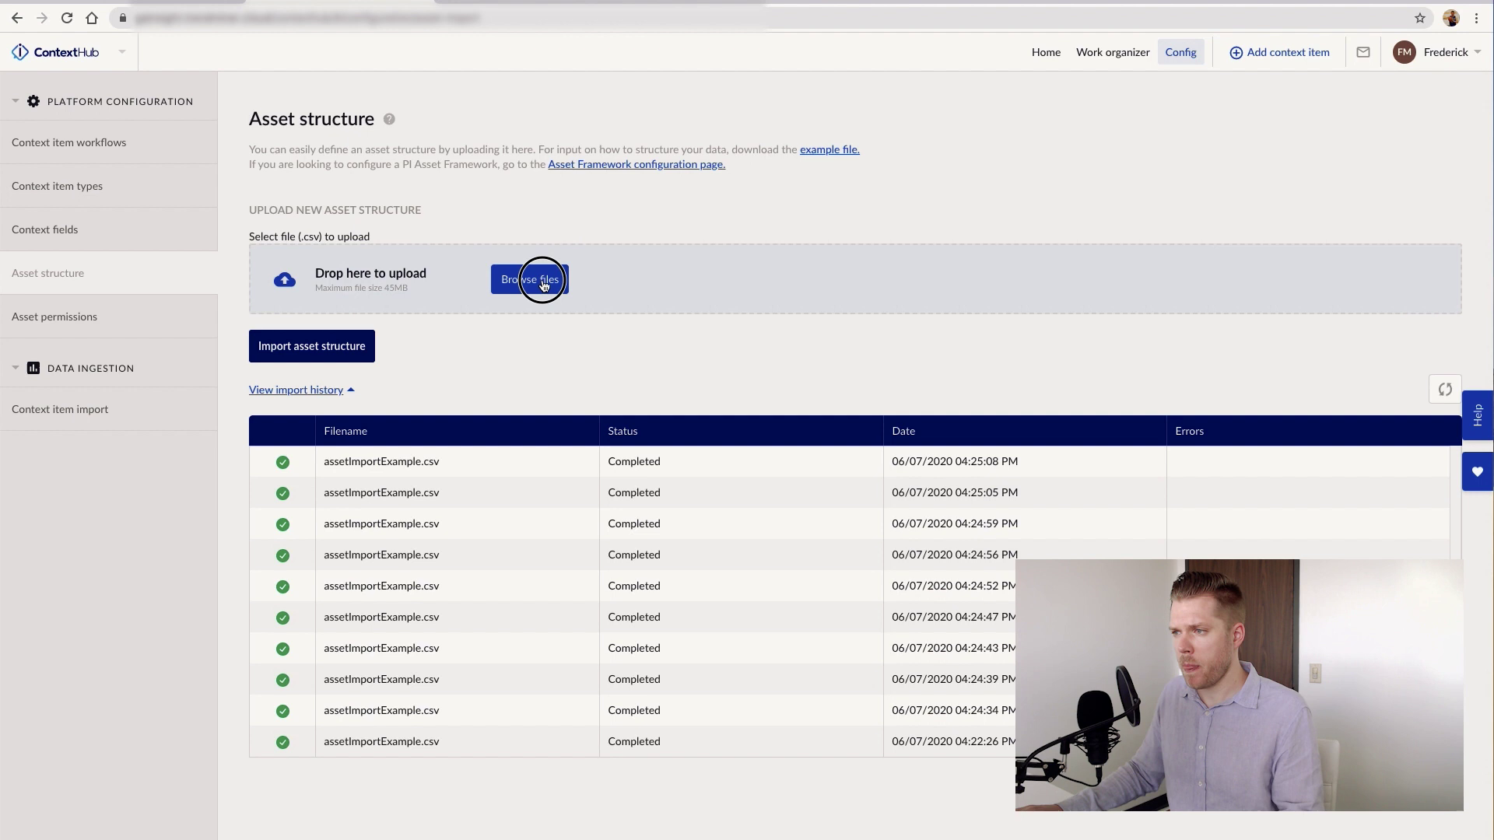
pyautogui.click(649, 90)
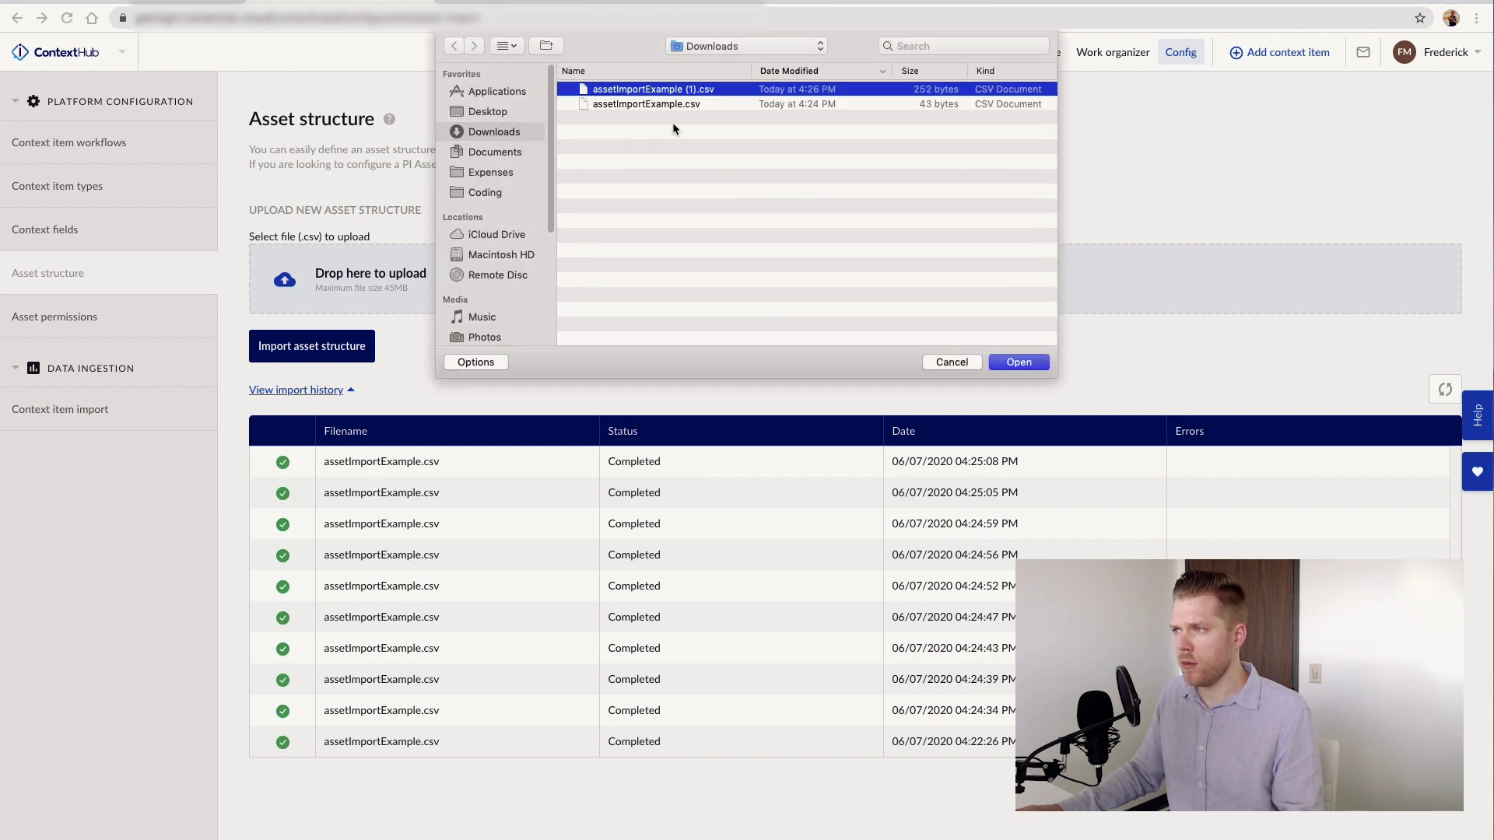
pyautogui.click(1015, 364)
pyautogui.click(343, 346)
pyautogui.click(789, 498)
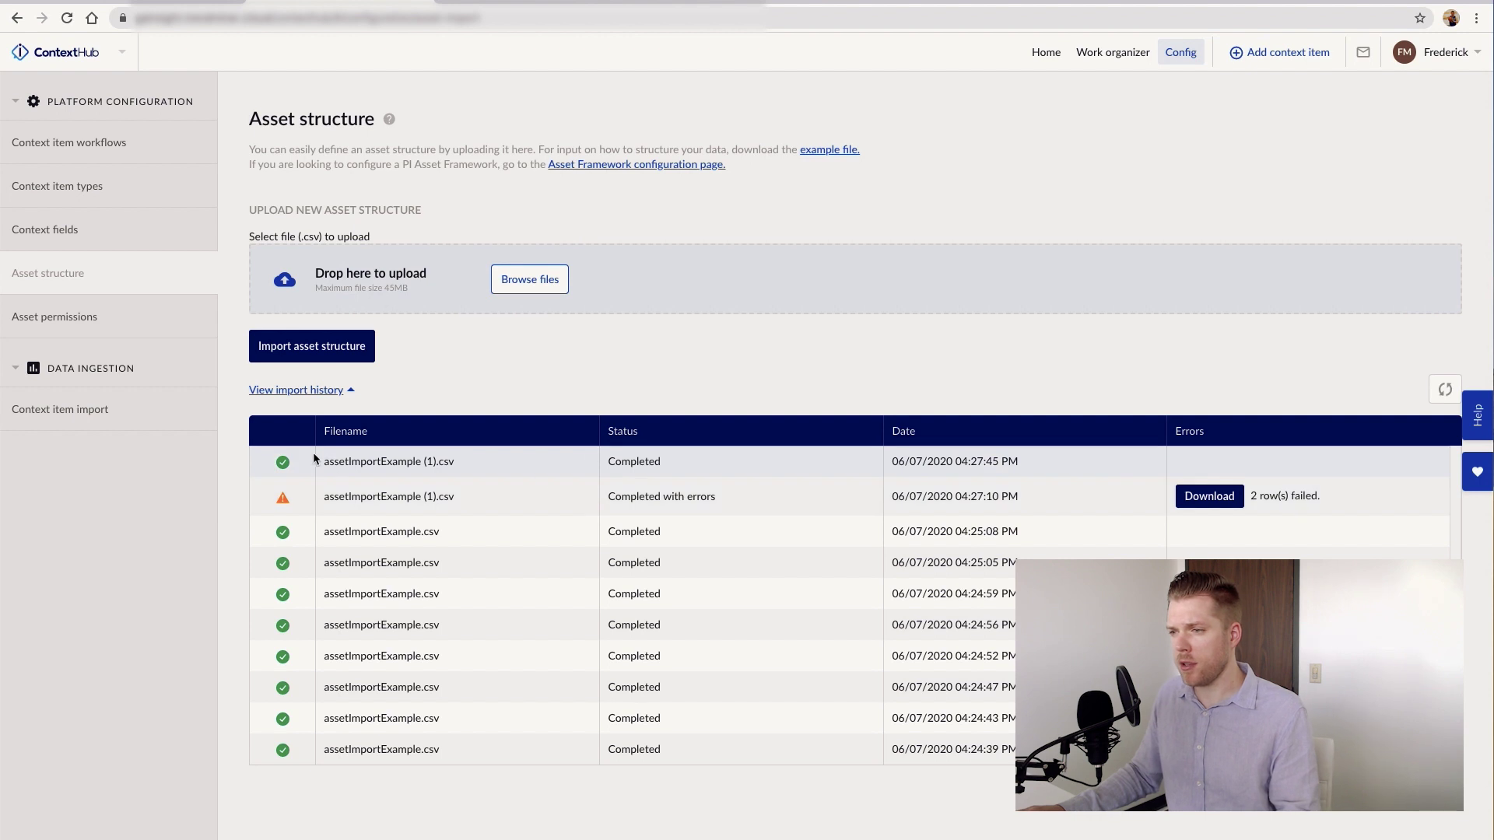
pyautogui.moveTo(315, 459); pyautogui.dragTo(680, 469)
pyautogui.click(726, 470)
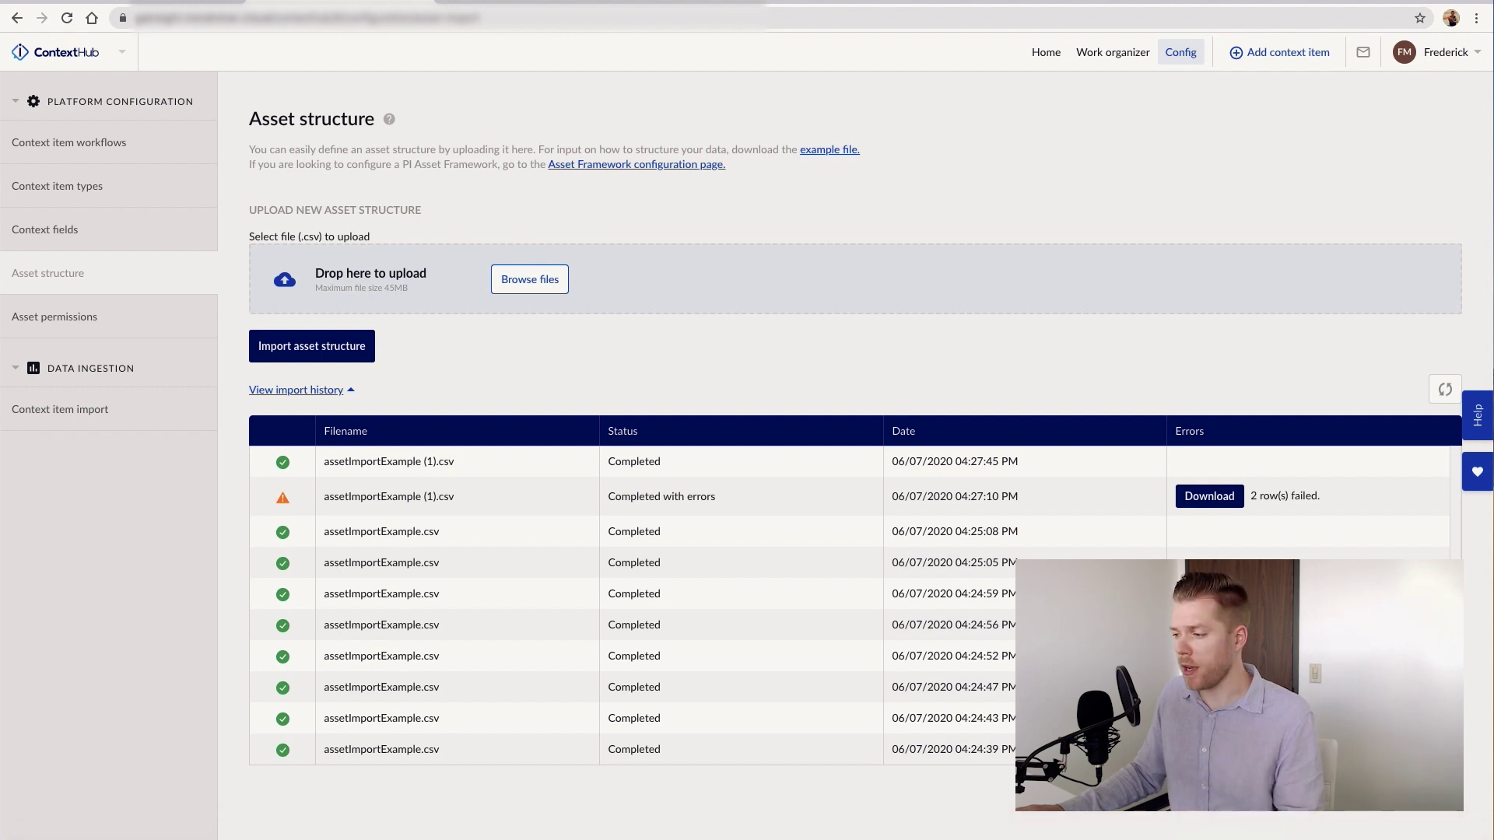
# Step: Enter Autoclave 1's Temperature attribute path in B6
pyautogui.click(889, 831)
pyautogui.click(227, 272)
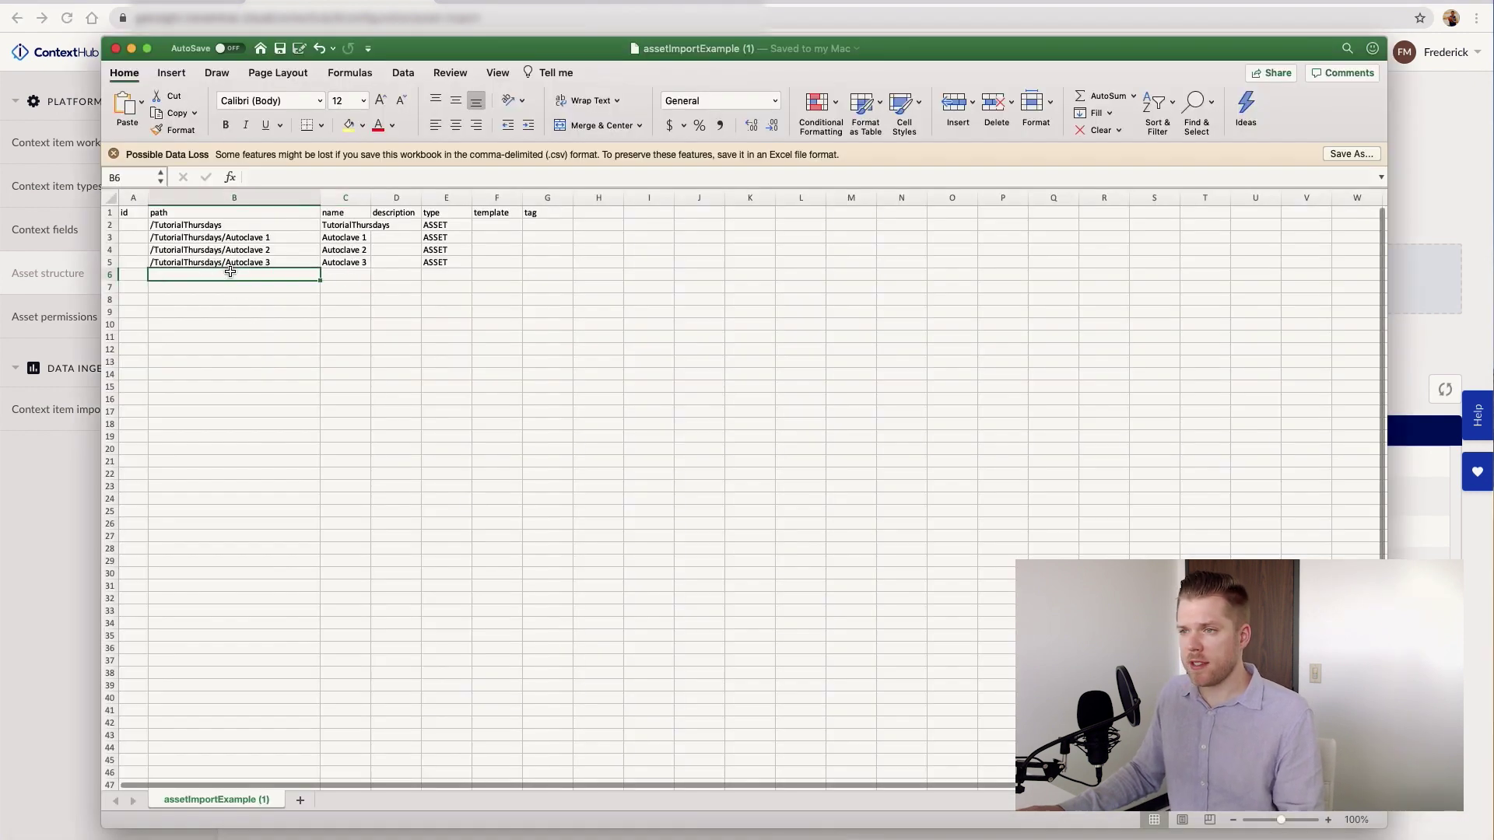
pyautogui.click(254, 238)
pyautogui.press('super+c')
pyautogui.press('super+v')
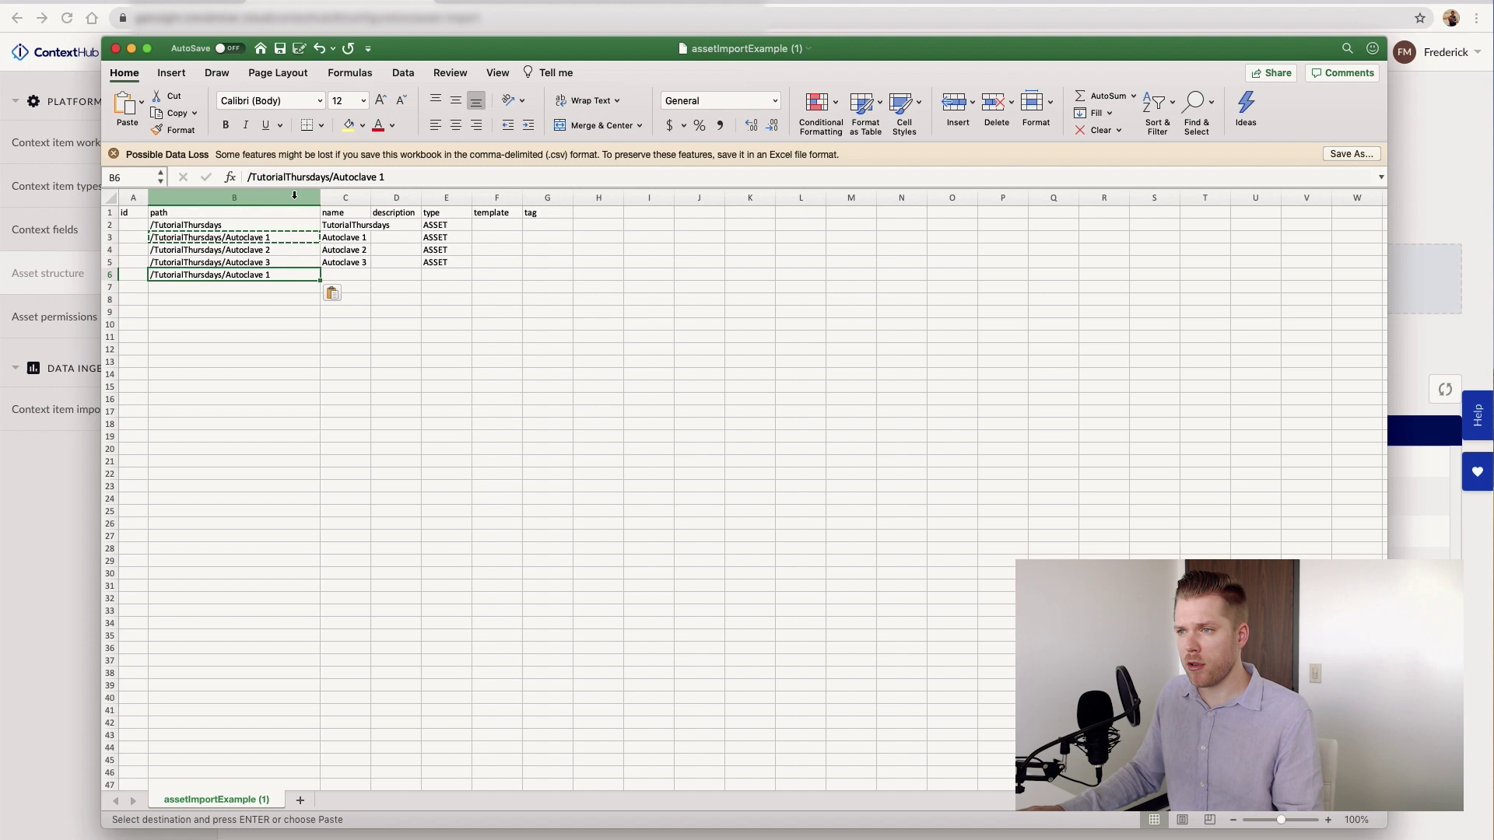
pyautogui.click(426, 178)
pyautogui.write('/')
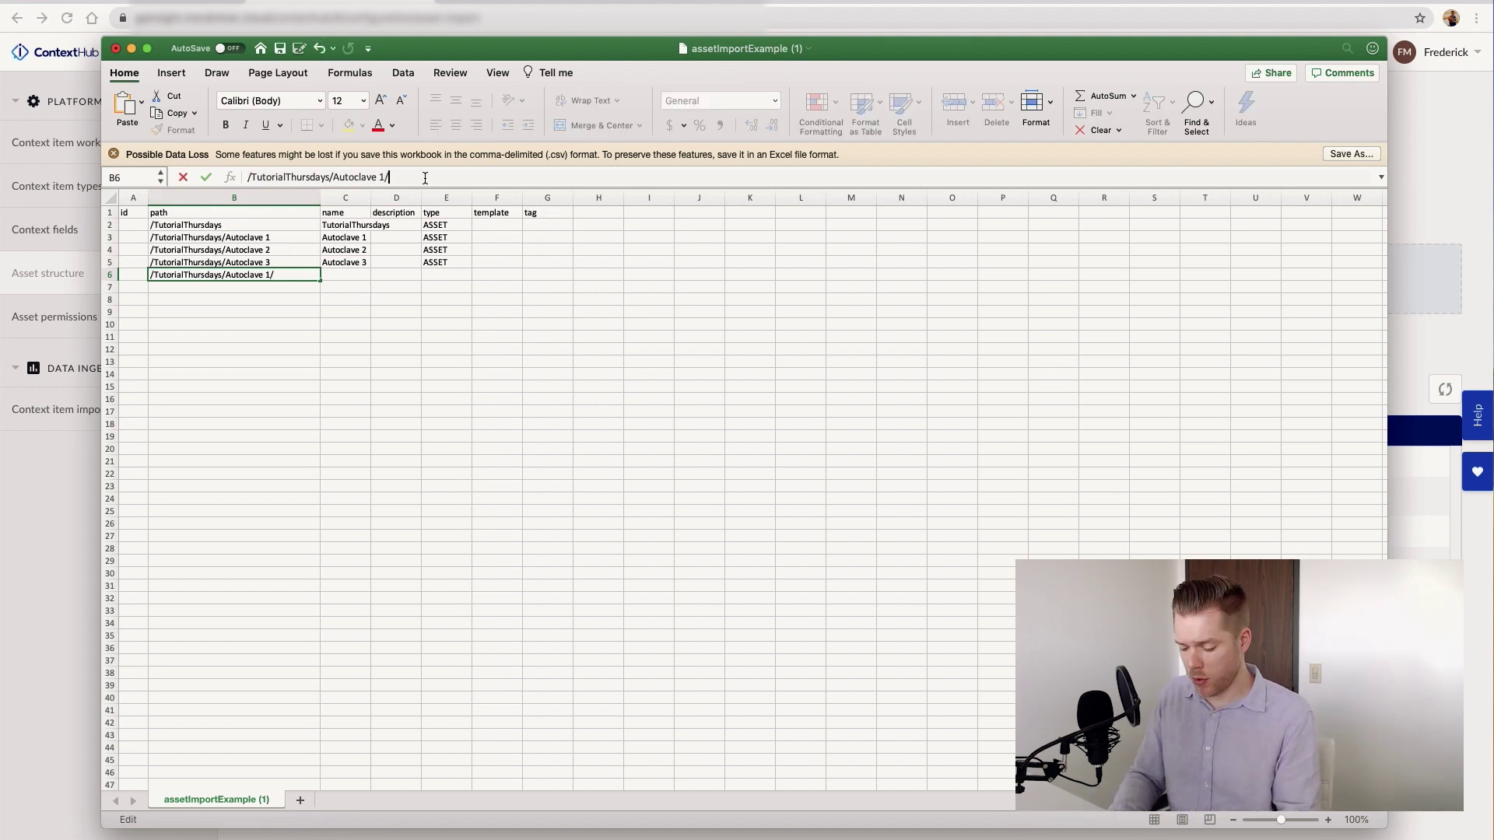
pyautogui.write('Temperat')
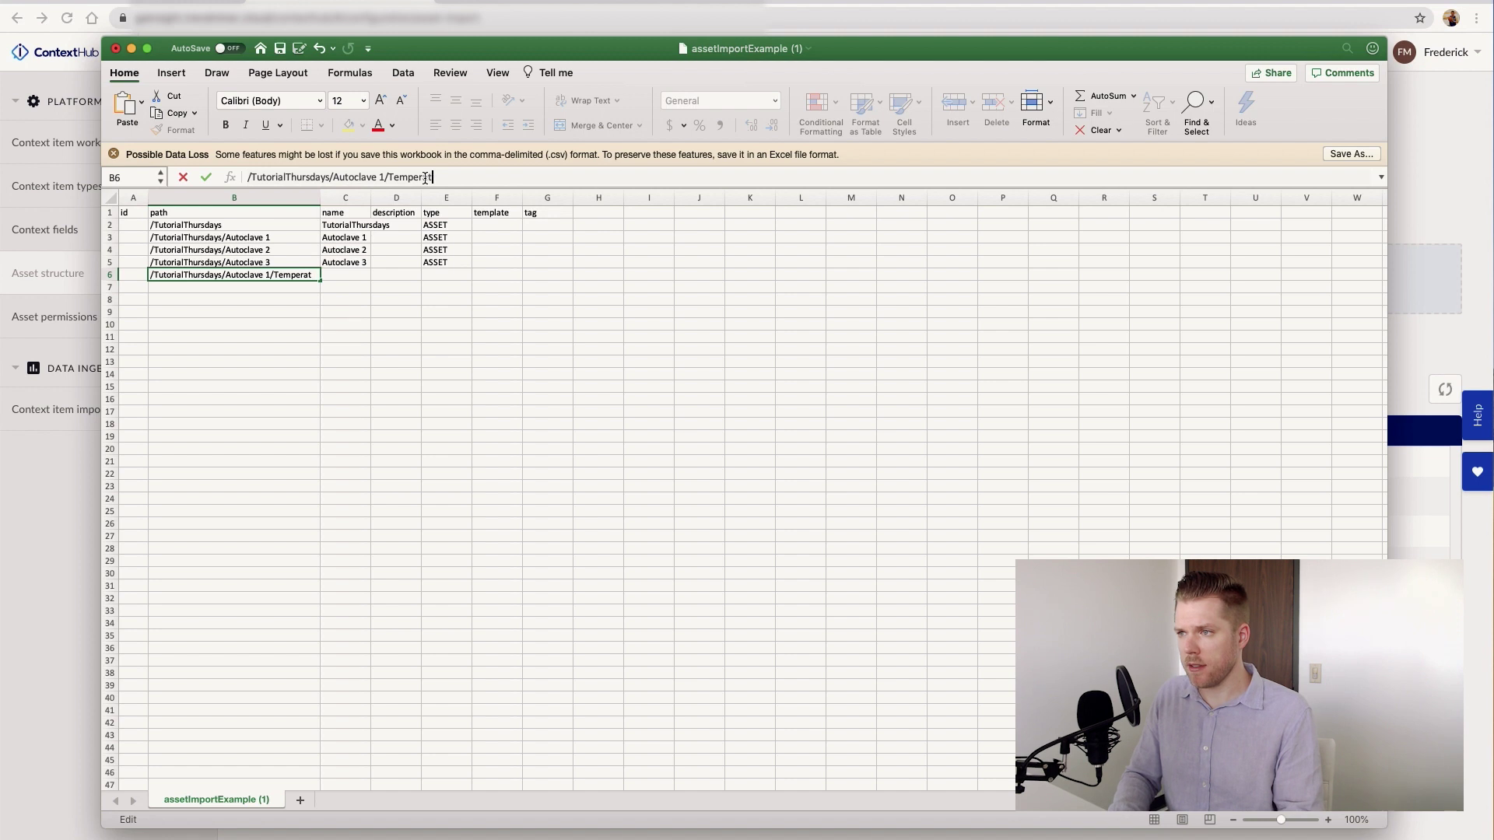
pyautogui.write('ure')
pyautogui.press('Return')
# Step: Copy the path into B7:B9, changing the endings to Pressure, Phase and Active
pyautogui.click(280, 274)
pyautogui.hotkey('ctrl', 'c')
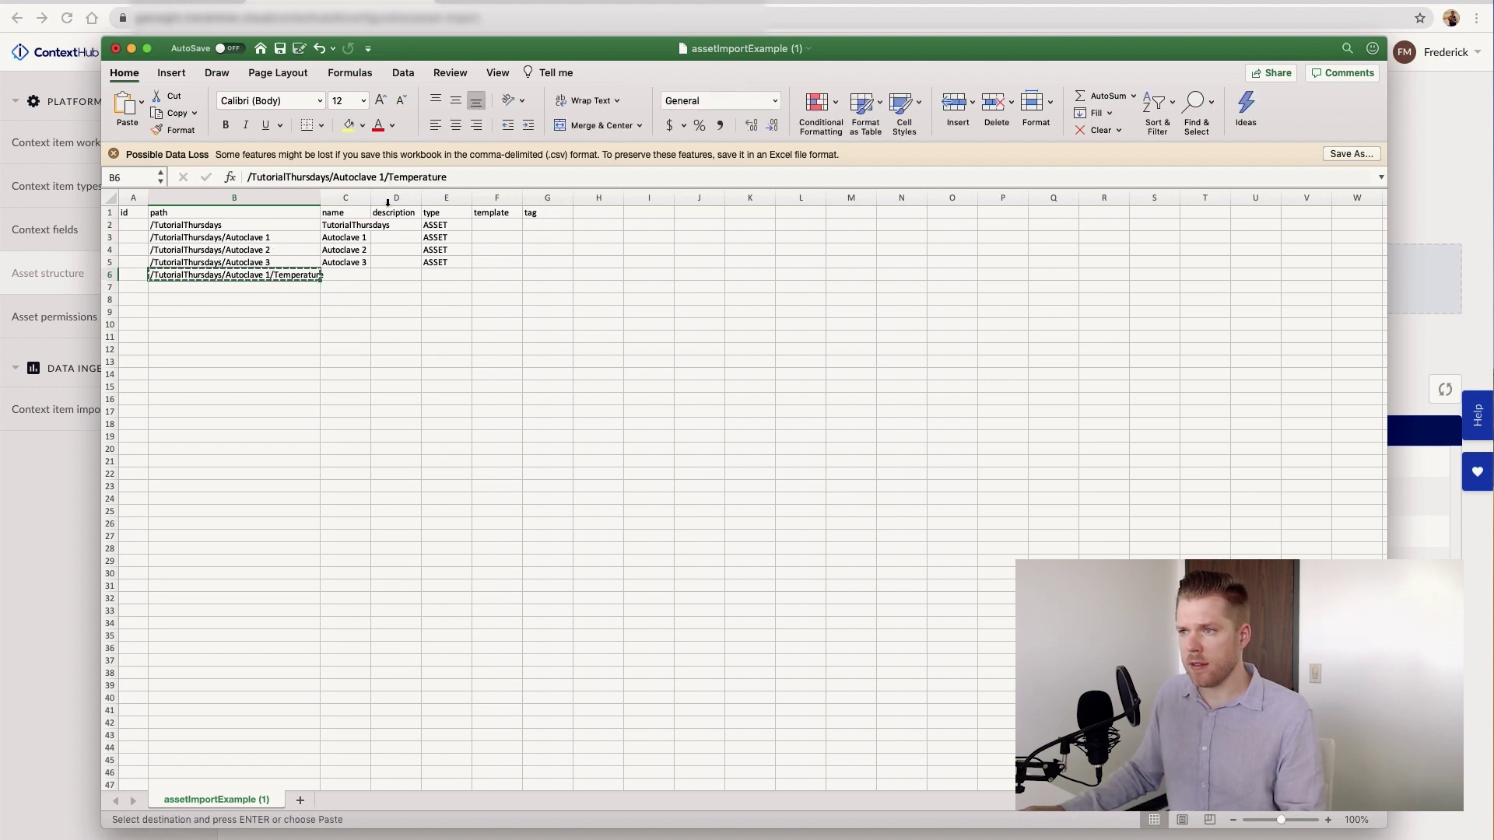
pyautogui.moveTo(285, 294); pyautogui.dragTo(286, 312)
pyautogui.hotkey('ctrl', 'v')
pyautogui.moveTo(389, 177); pyautogui.dragTo(572, 180)
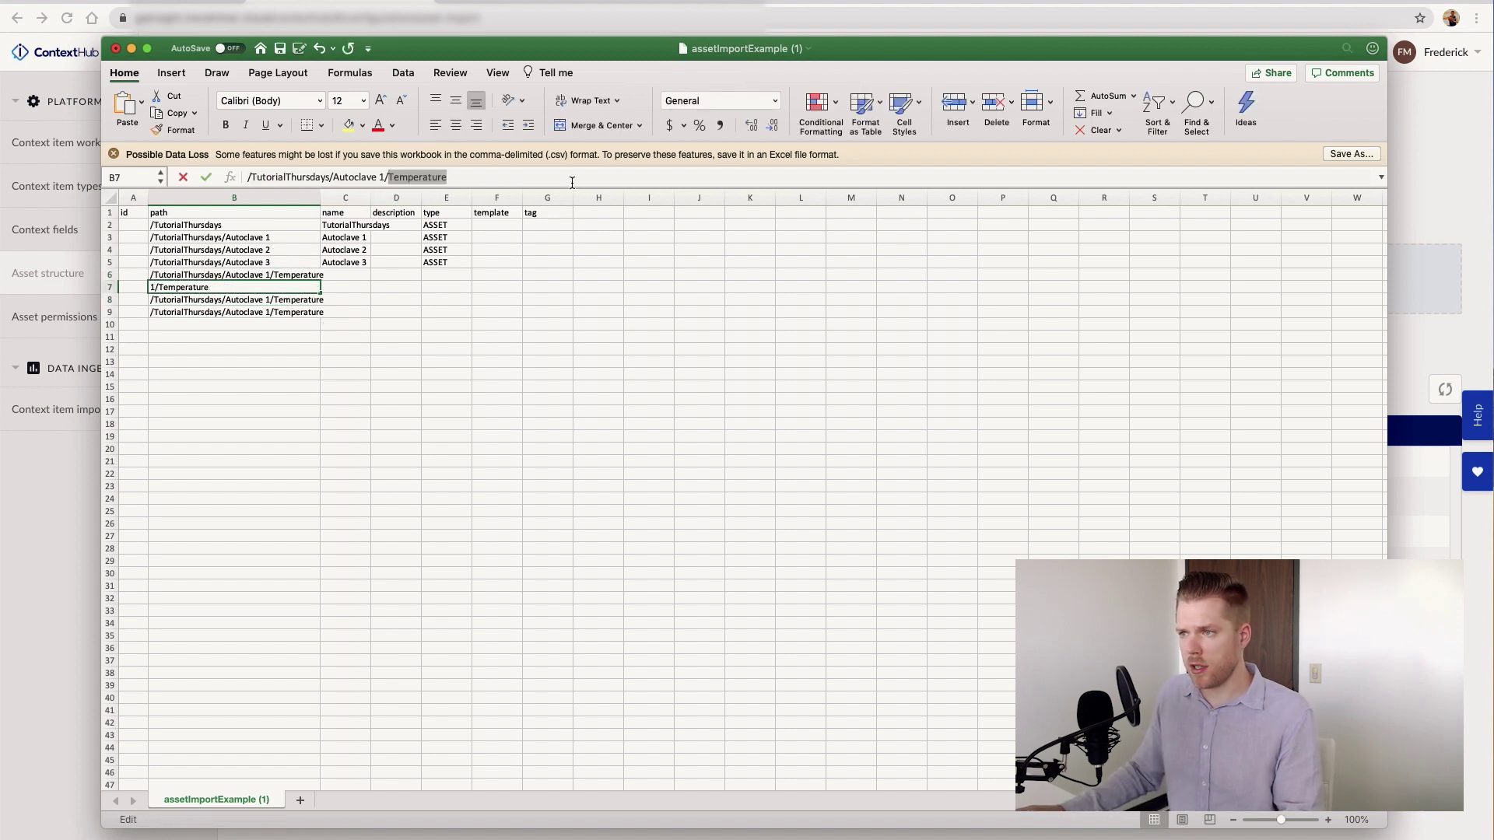
pyautogui.write('Pressure')
pyautogui.press('Return')
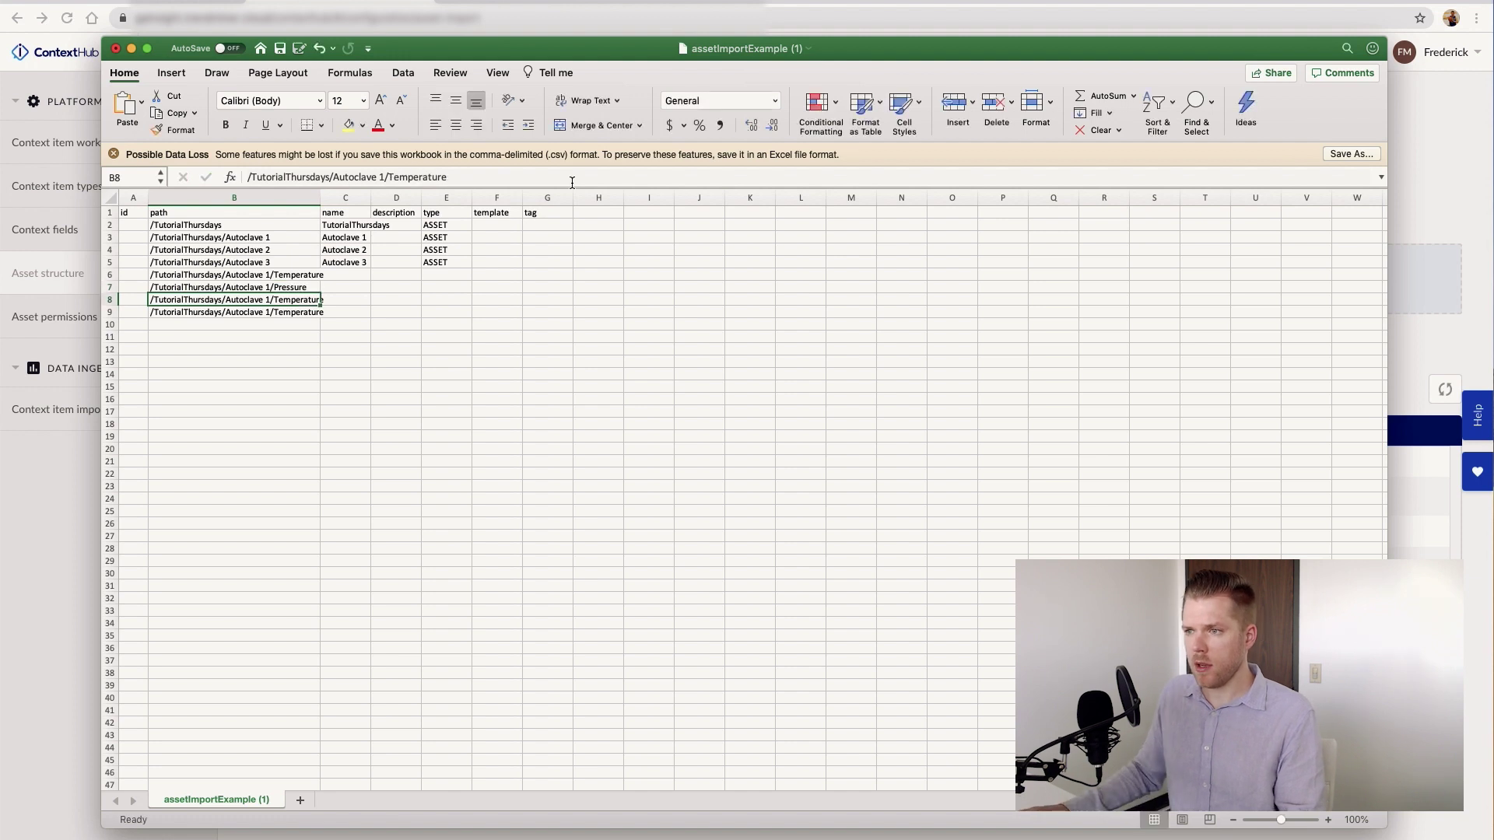
pyautogui.doubleClick(389, 177)
pyautogui.write('P')
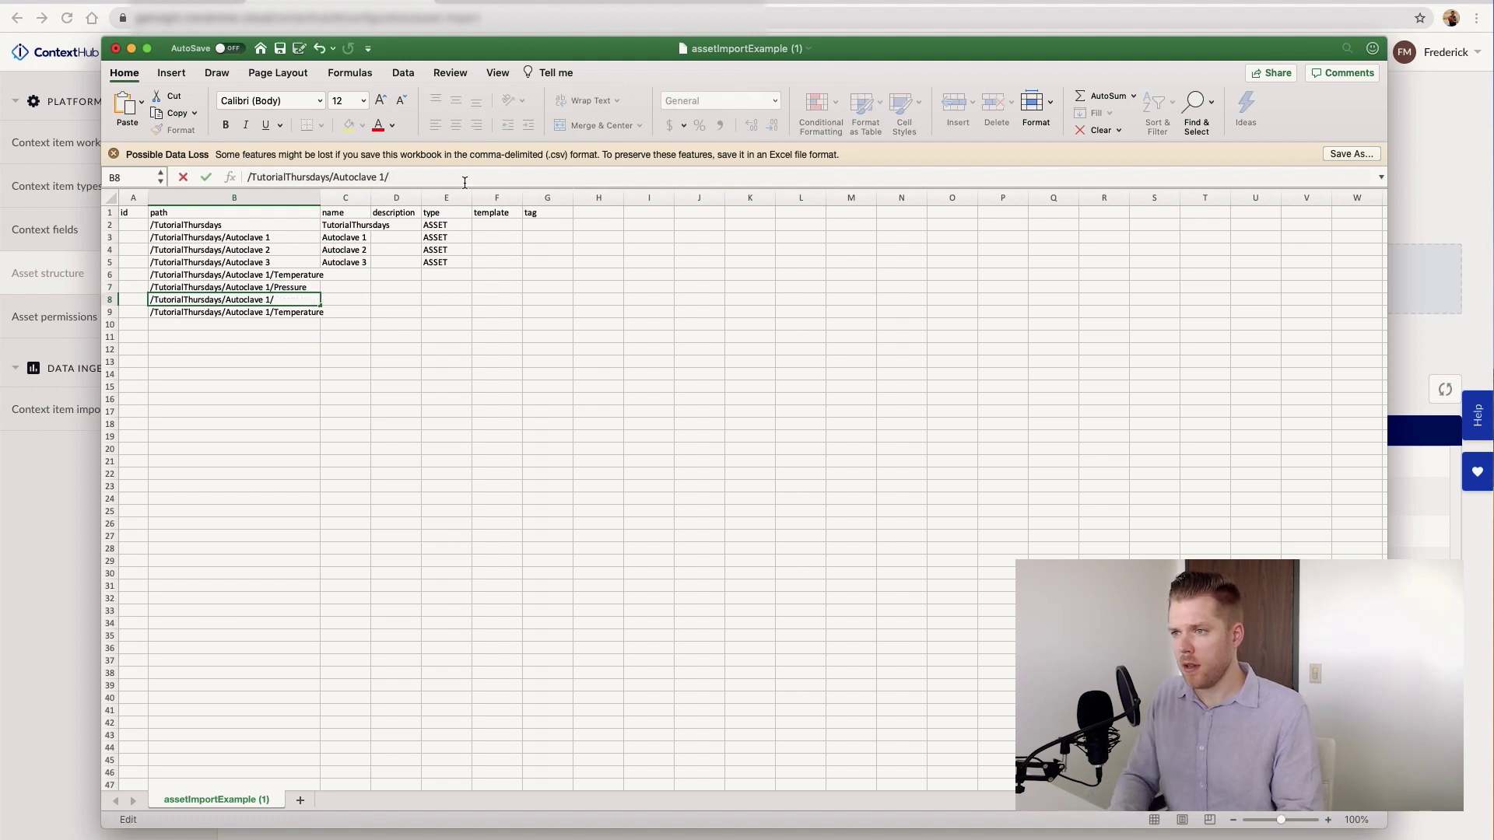
pyautogui.write('hase')
pyautogui.press('Return')
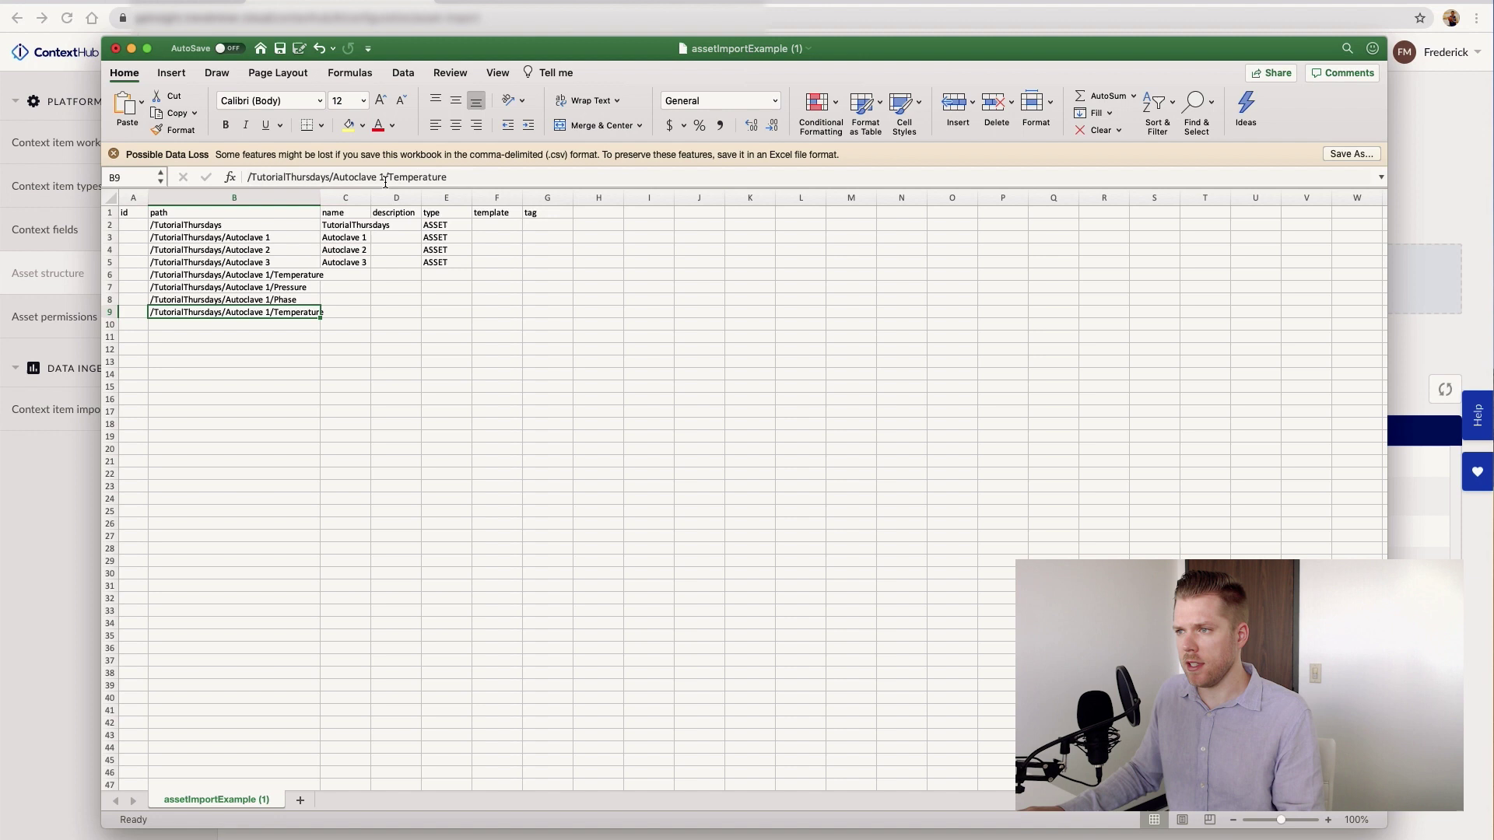
pyautogui.doubleClick(387, 178)
pyautogui.write('Acti')
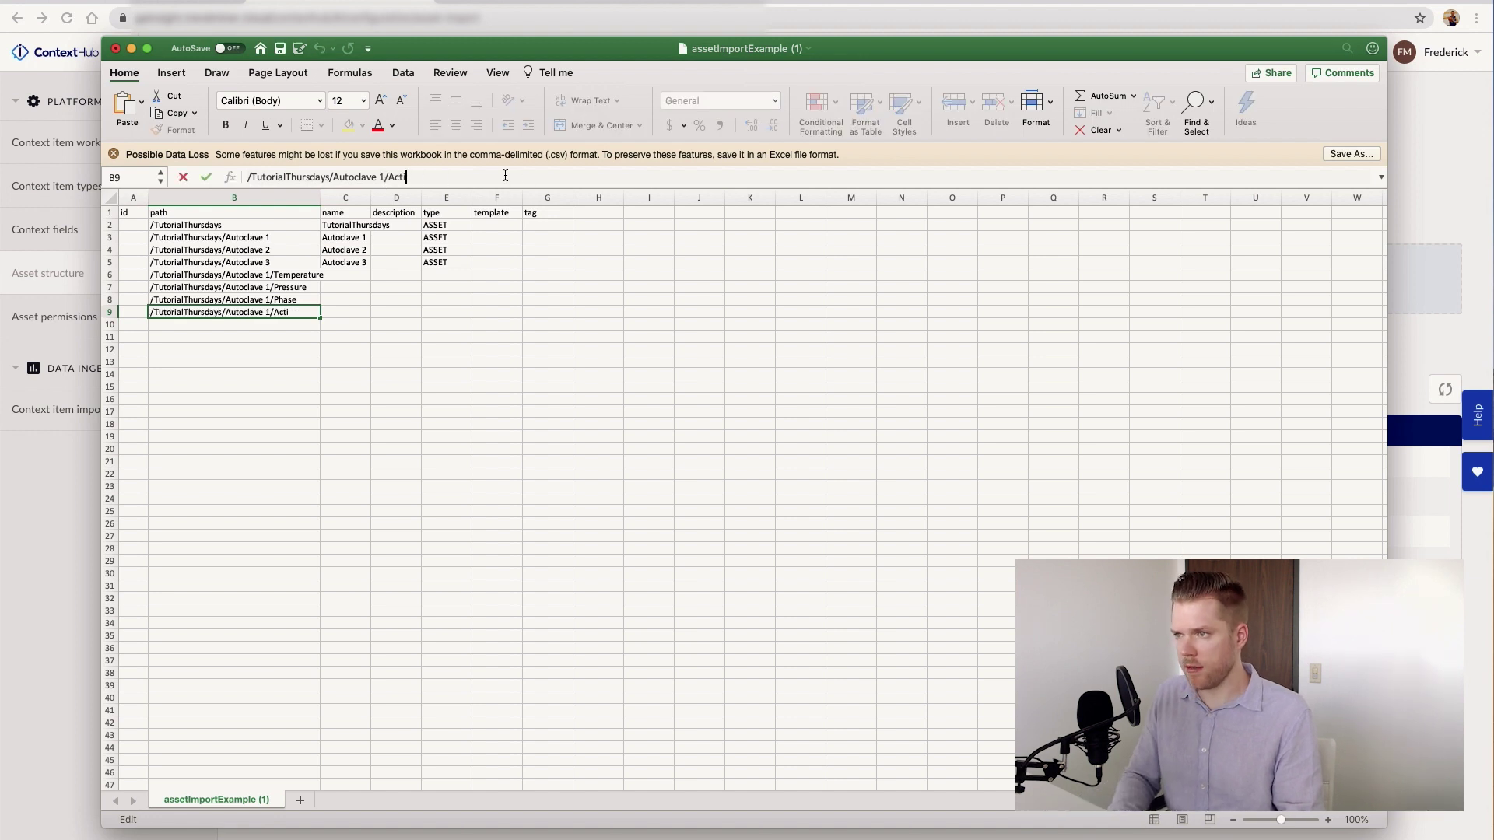
pyautogui.write('ve')
pyautogui.click(467, 275)
# Step: Set the type of rows 6–9 to ATTRIBUTE
pyautogui.write('ATTRIBUT')
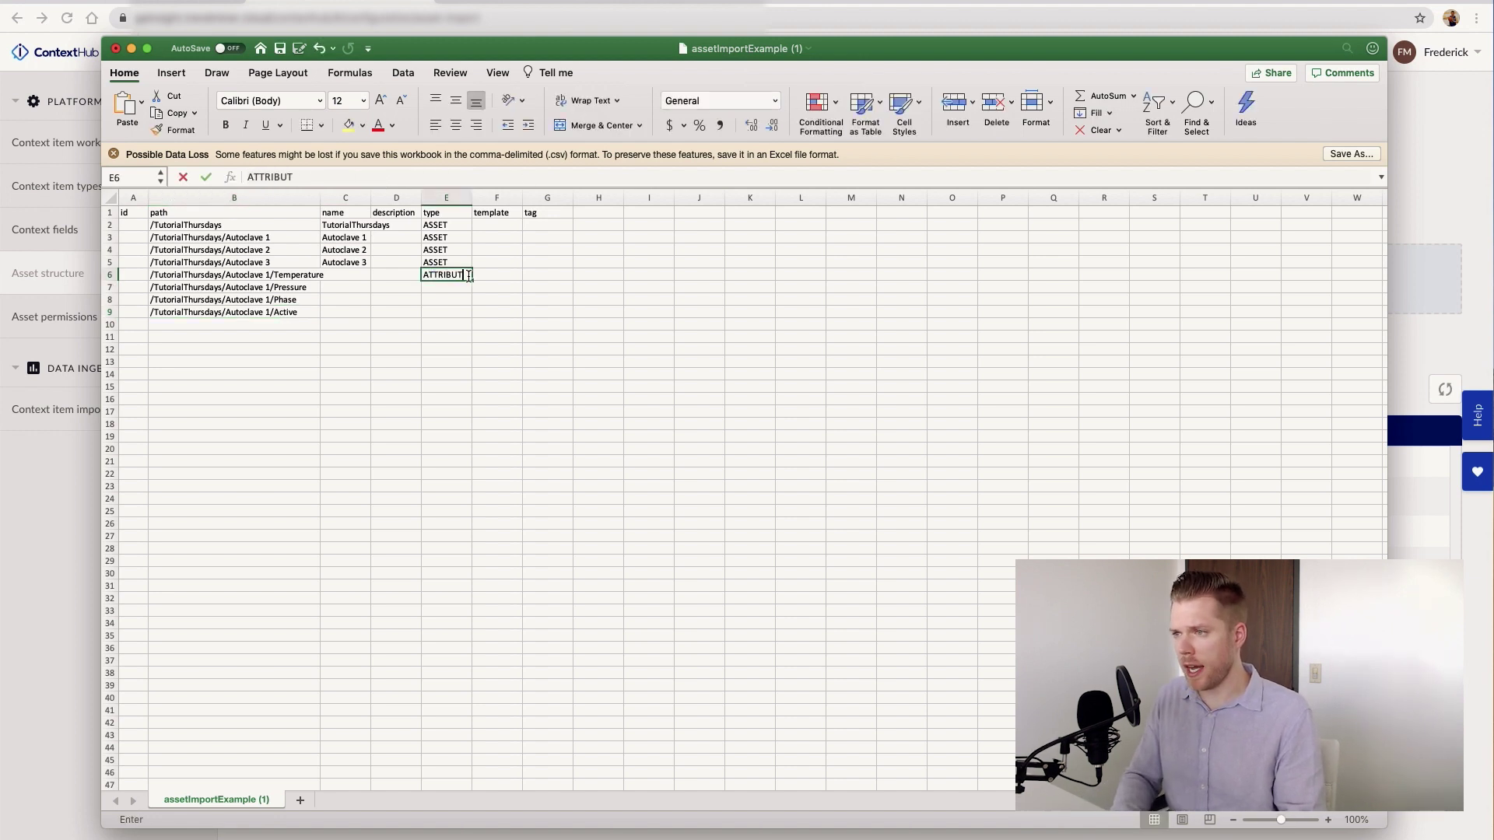
pyautogui.write('E')
pyautogui.press('Return')
pyautogui.press('Up')
pyautogui.press('super+c')
pyautogui.press('Down')
pyautogui.hotkey('shift', 'Down')
pyautogui.hotkey('shift', 'Down')
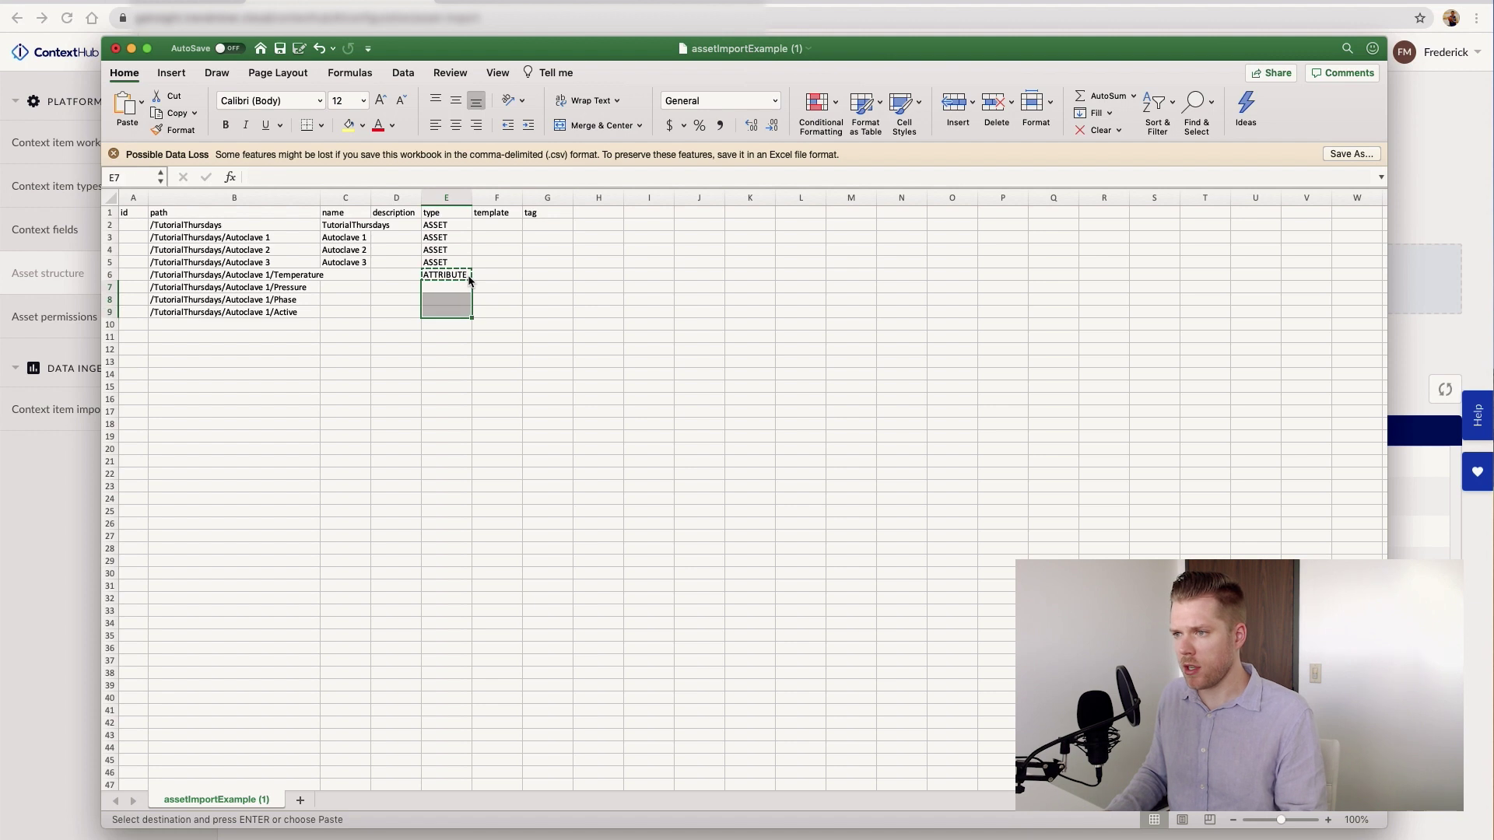
pyautogui.press('super+v')
# Step: Name rows 6–9 Temperature, Pressure, Phase and Active, and widen column C
pyautogui.press('Left')
pyautogui.press('Left')
pyautogui.press('Up')
pyautogui.write('Te')
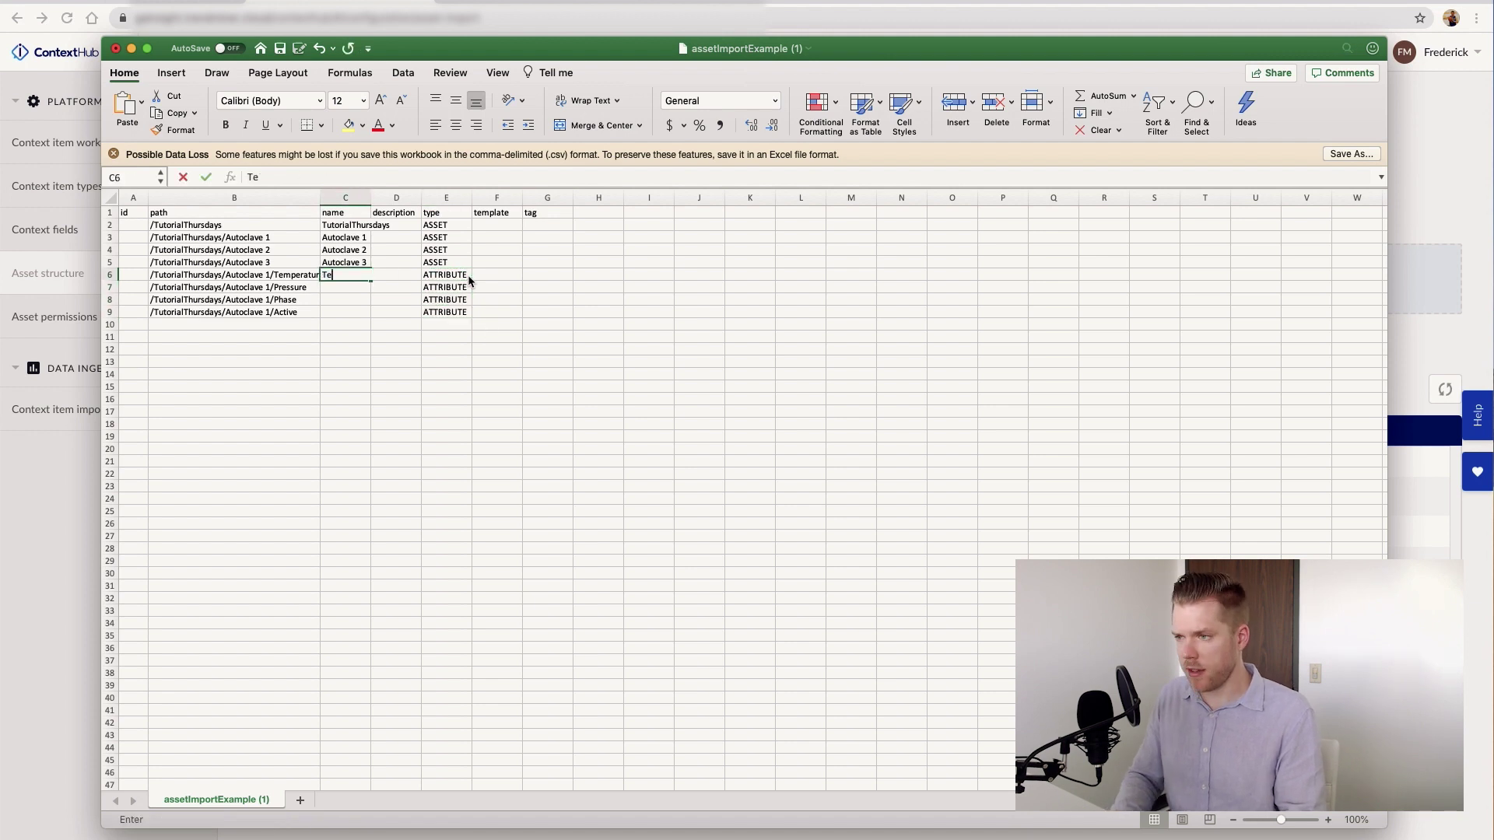
pyautogui.write('mperature')
pyautogui.press('Return')
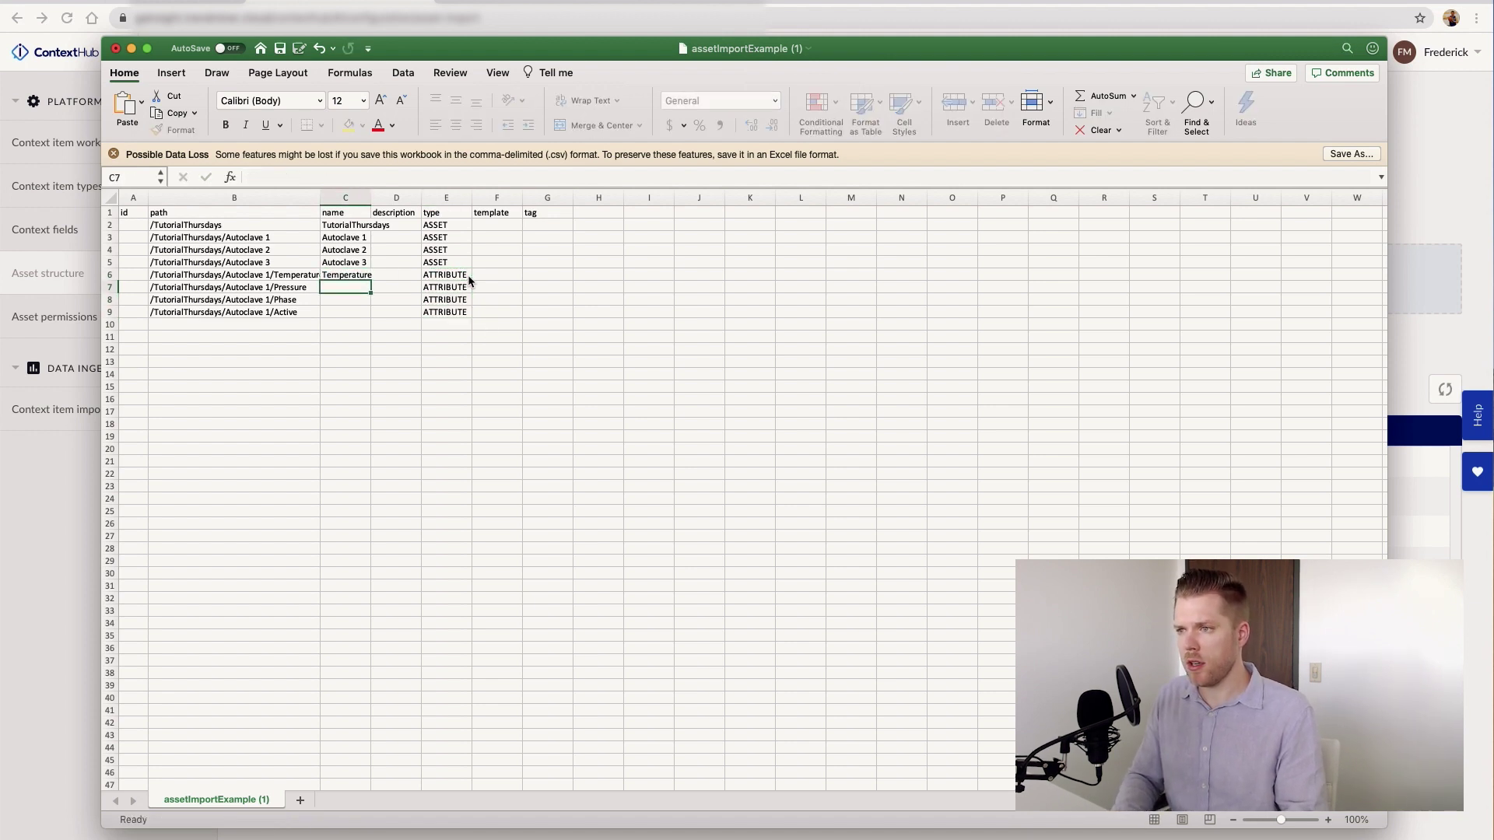
pyautogui.write('Pressure')
pyautogui.press('Return')
pyautogui.write('Phase')
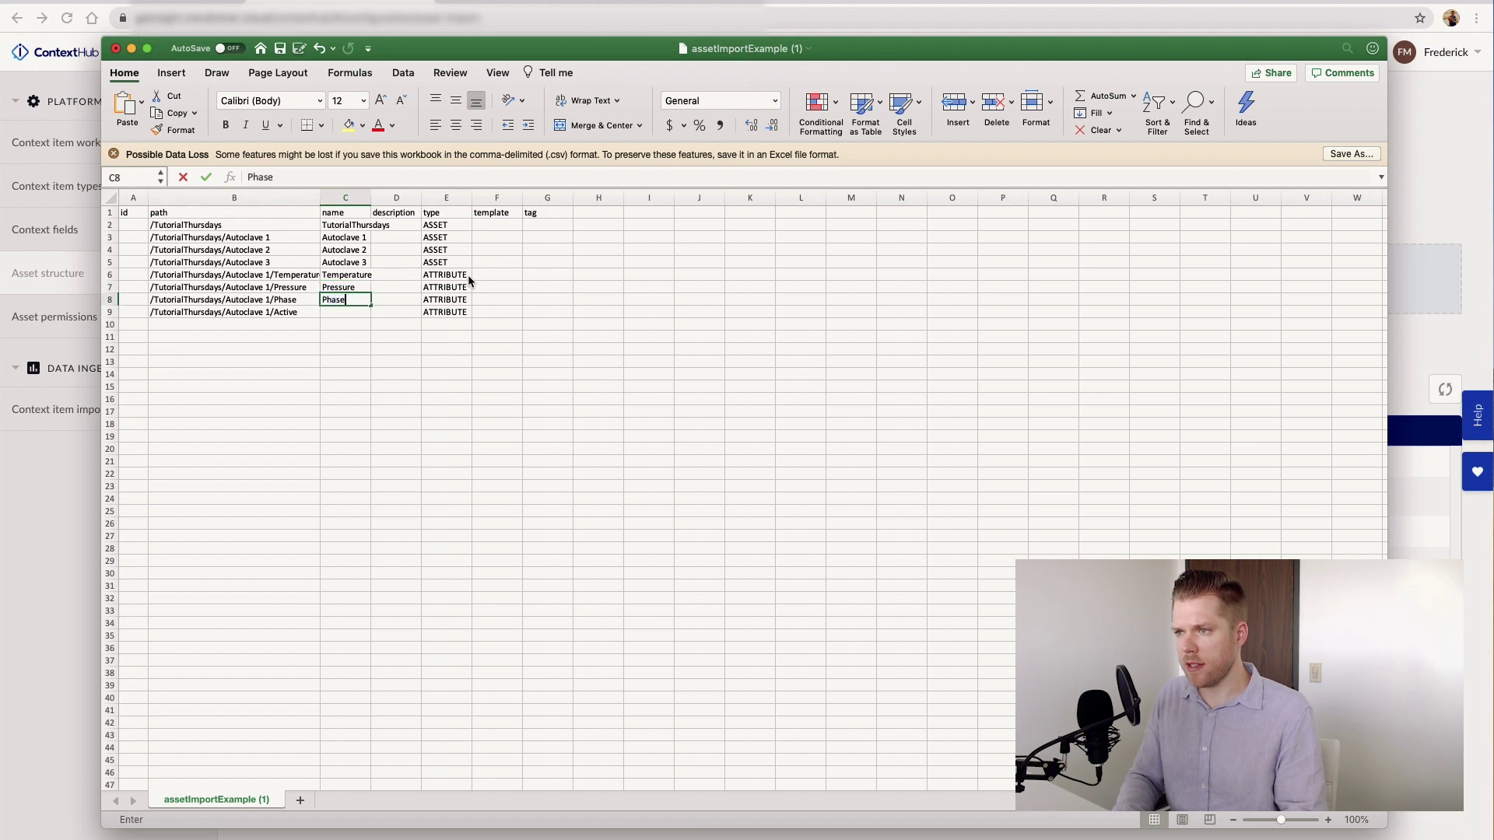
pyautogui.press('Return')
pyautogui.write('Act')
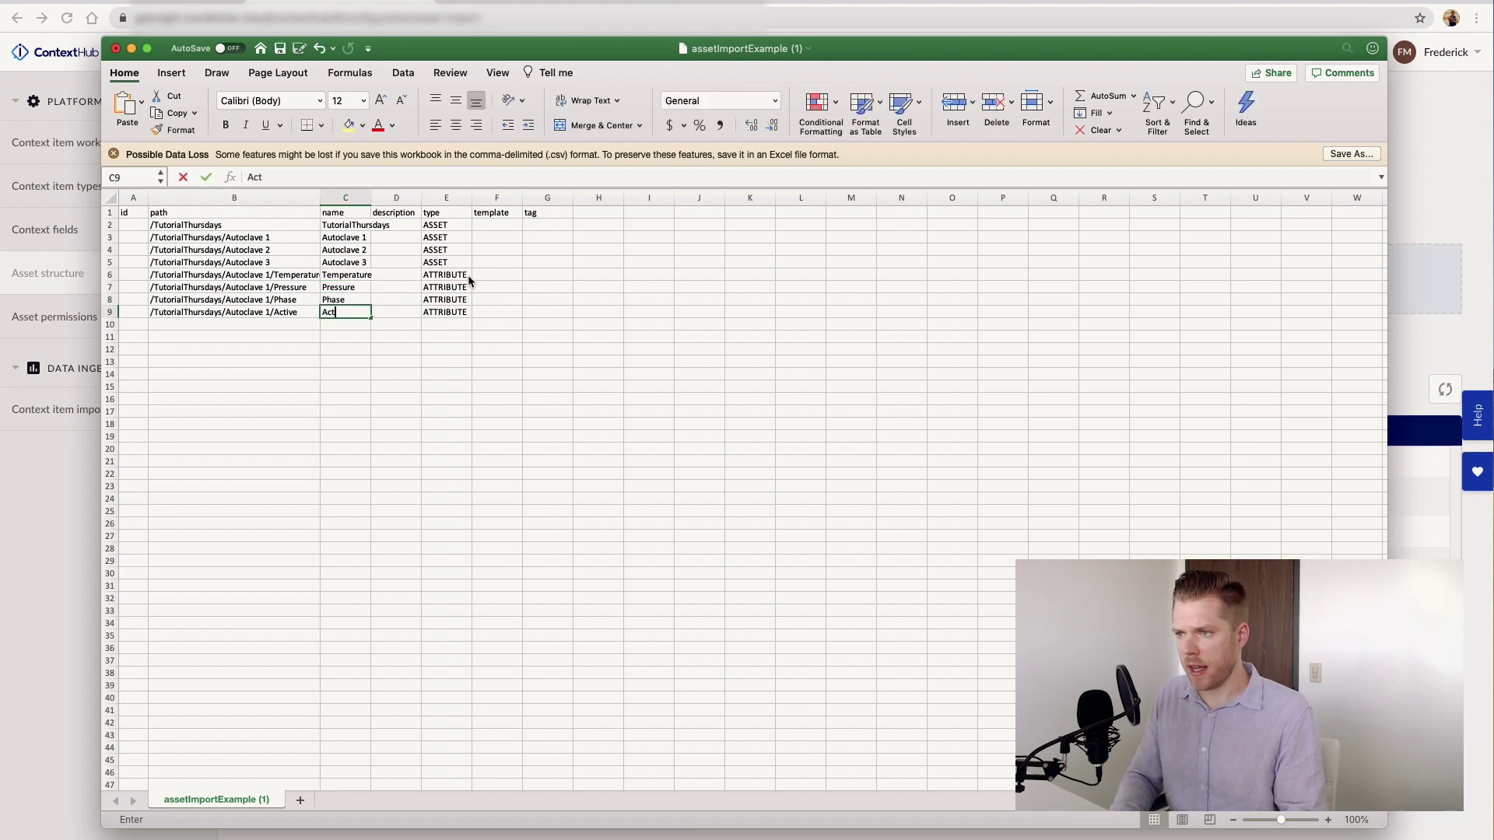
pyautogui.write('ive')
pyautogui.press('Return')
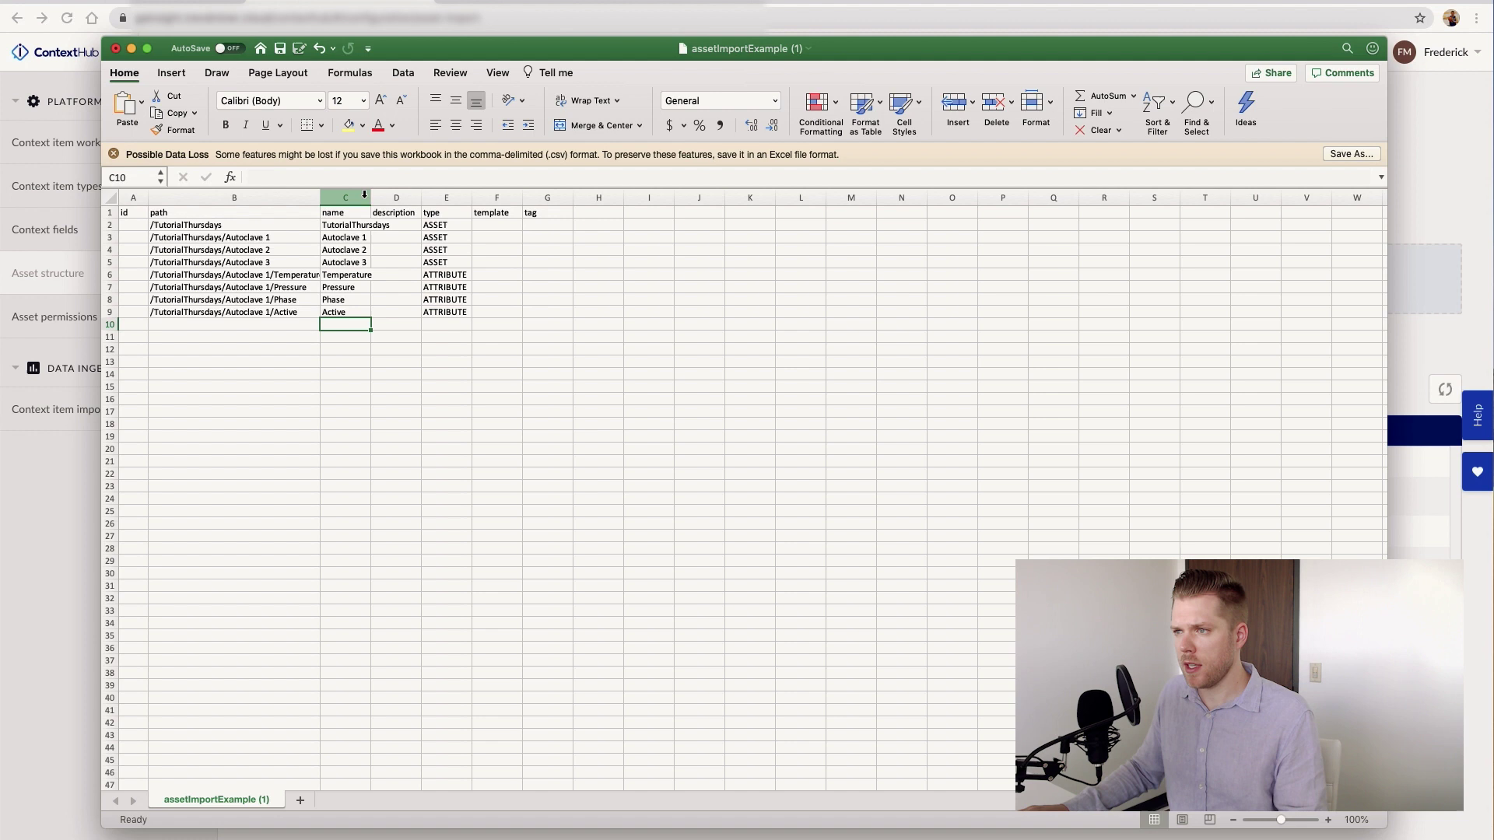
pyautogui.moveTo(370, 196); pyautogui.dragTo(423, 196)
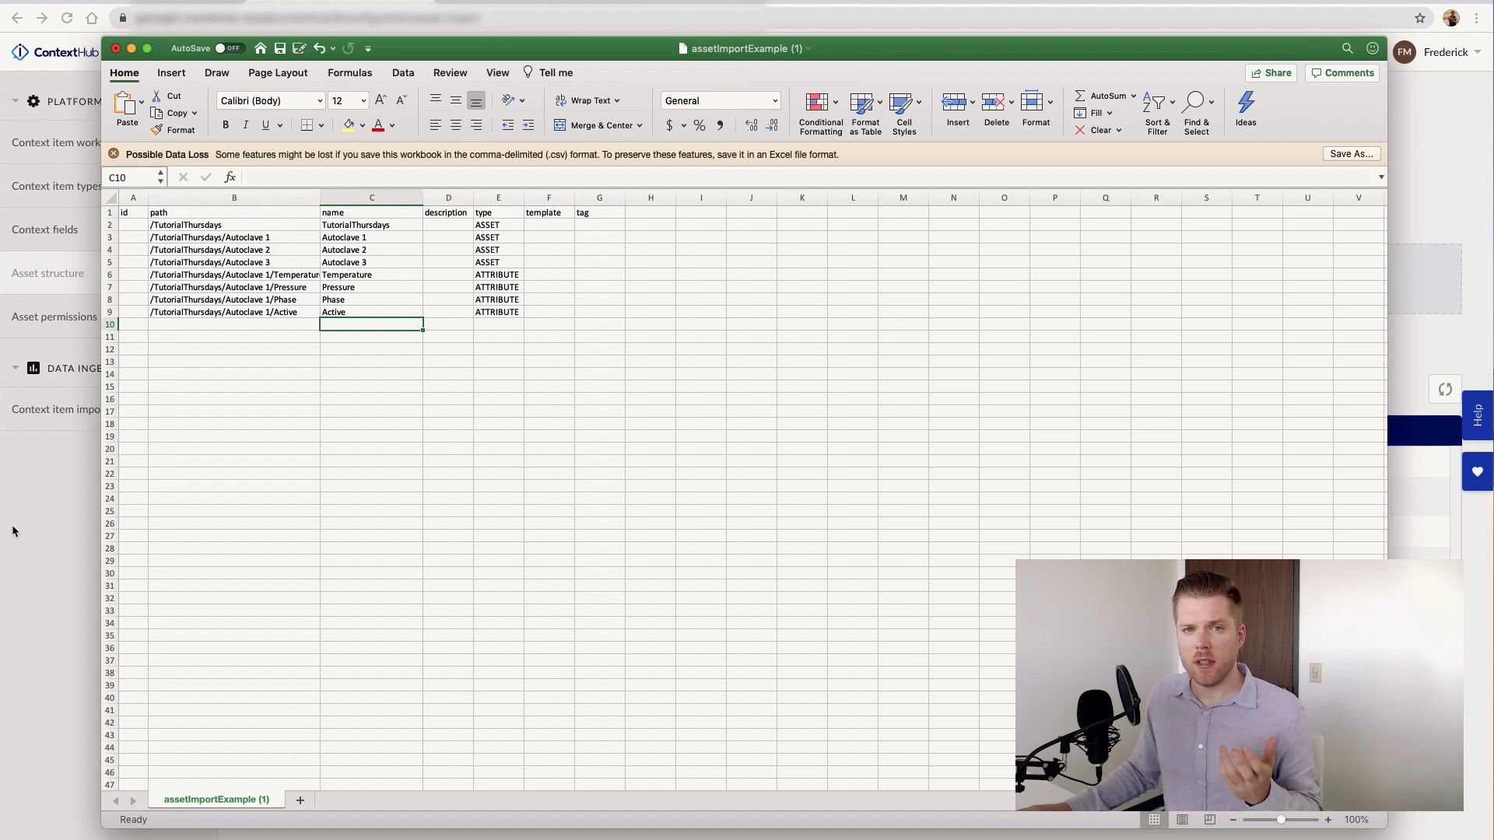
# Step: Reload ContextHub's Asset structure page and bring the asset-file-structure sheet into view
pyautogui.click(25, 484)
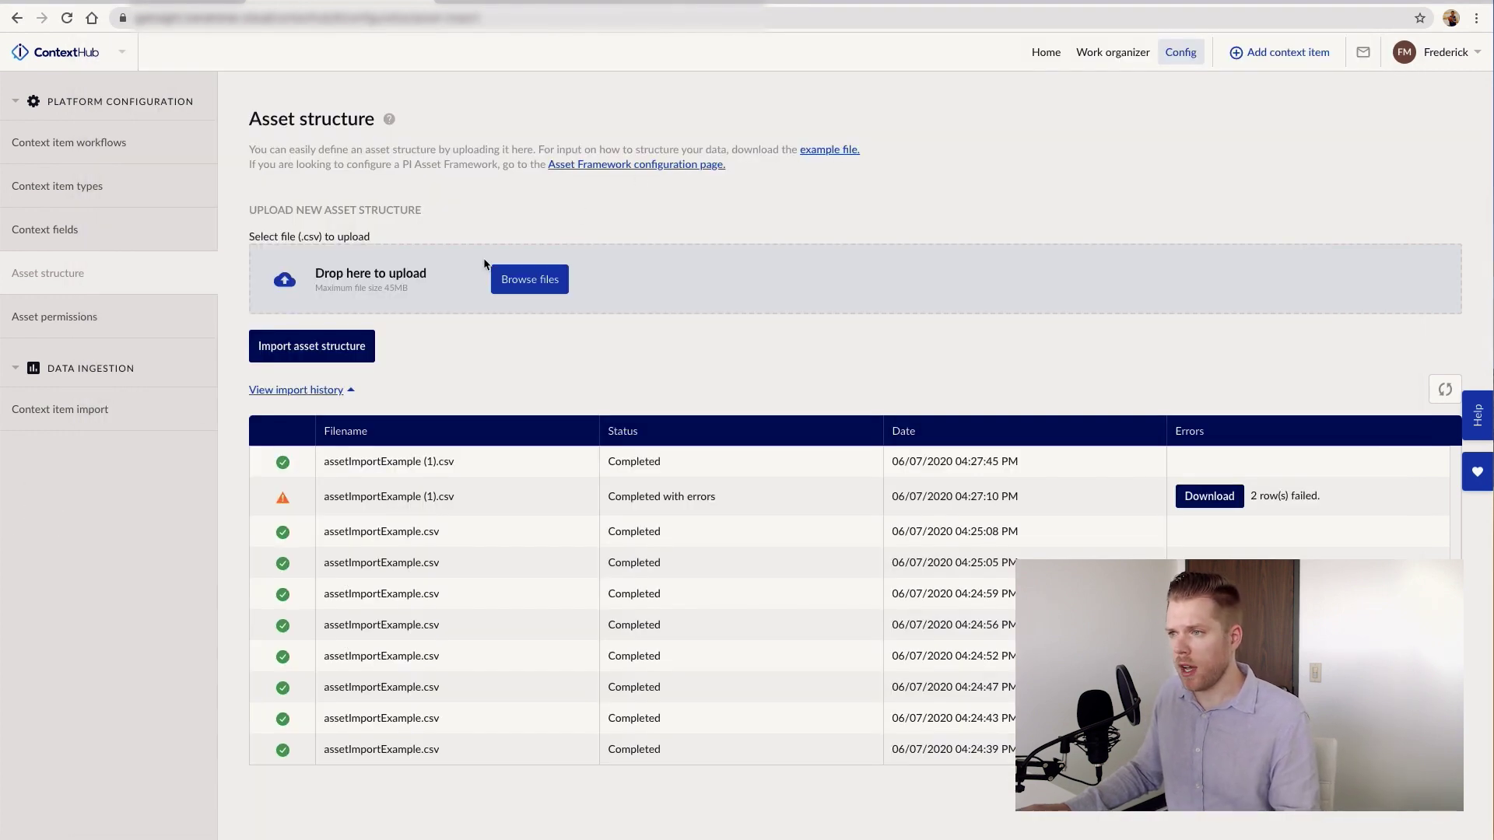
pyautogui.click(66, 19)
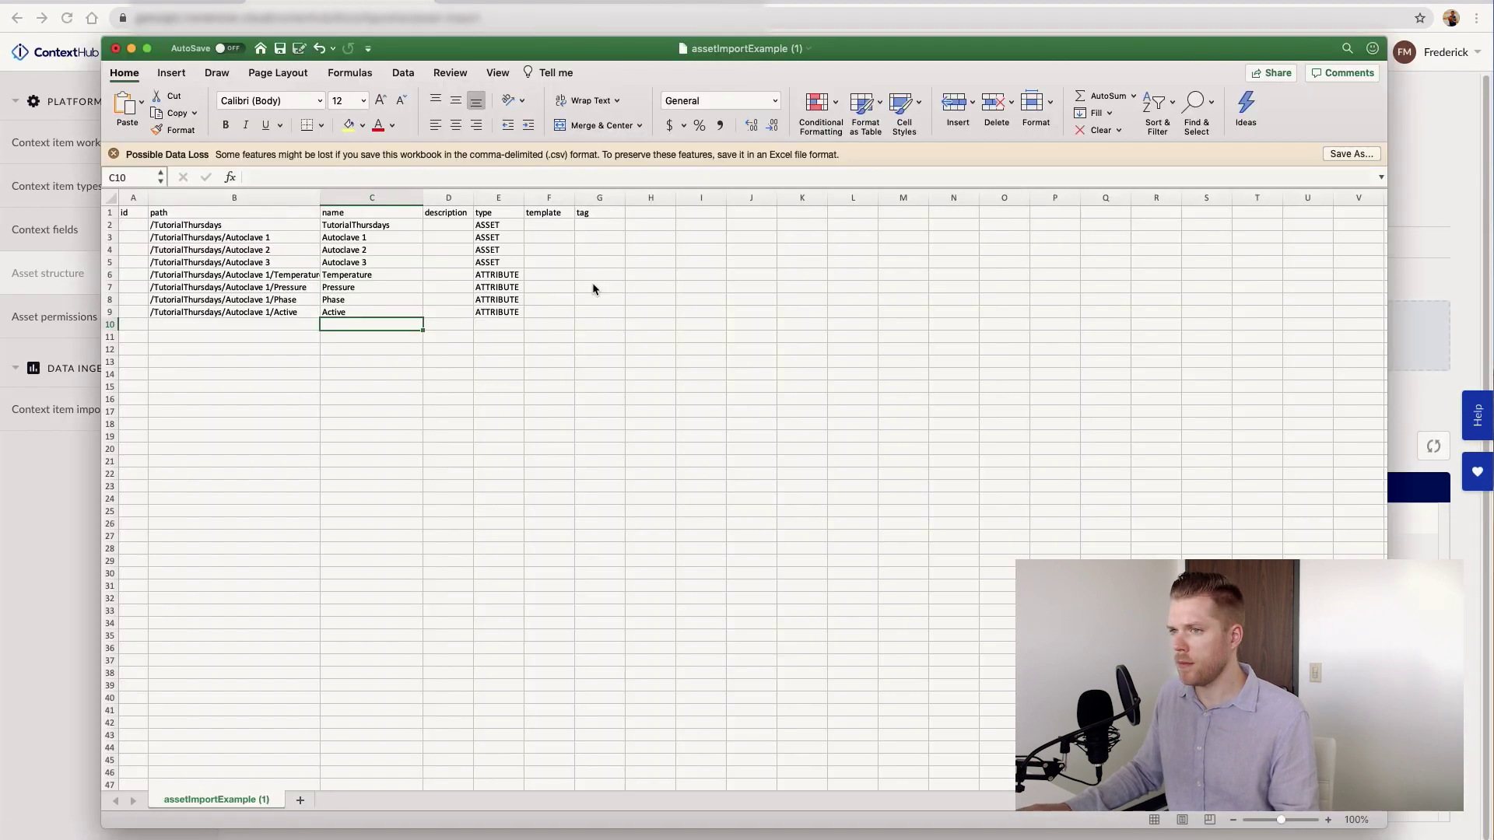
pyautogui.moveTo(960, 44); pyautogui.dragTo(649, 92)
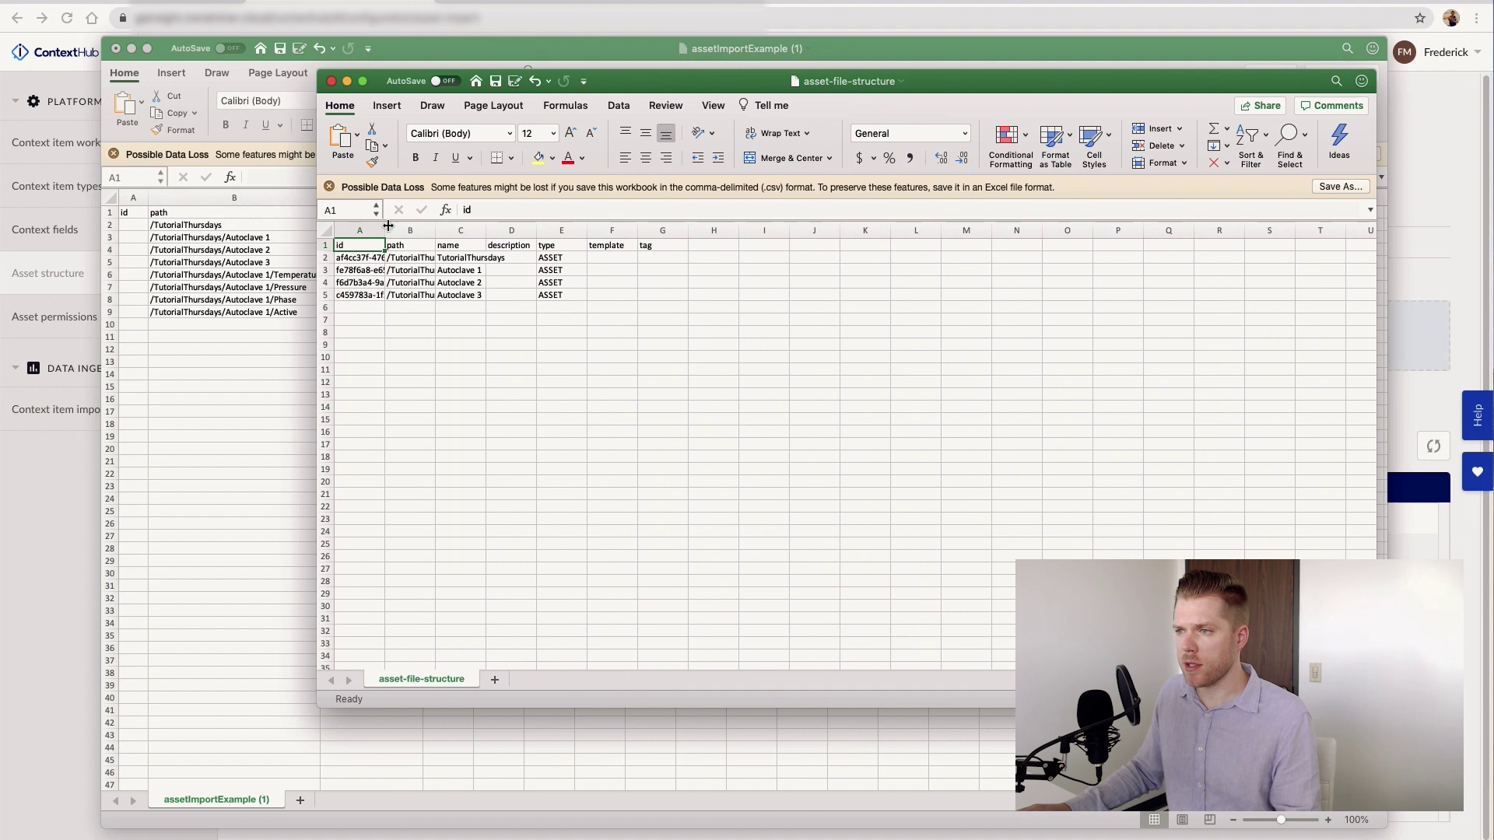
# Step: Copy the four generated asset ids from asset-file-structure A2:A5 into assetImportExample's A2:A5
pyautogui.moveTo(385, 231); pyautogui.dragTo(574, 228)
pyautogui.write('2')
pyautogui.press('Escape')
pyautogui.moveTo(494, 261); pyautogui.dragTo(496, 290)
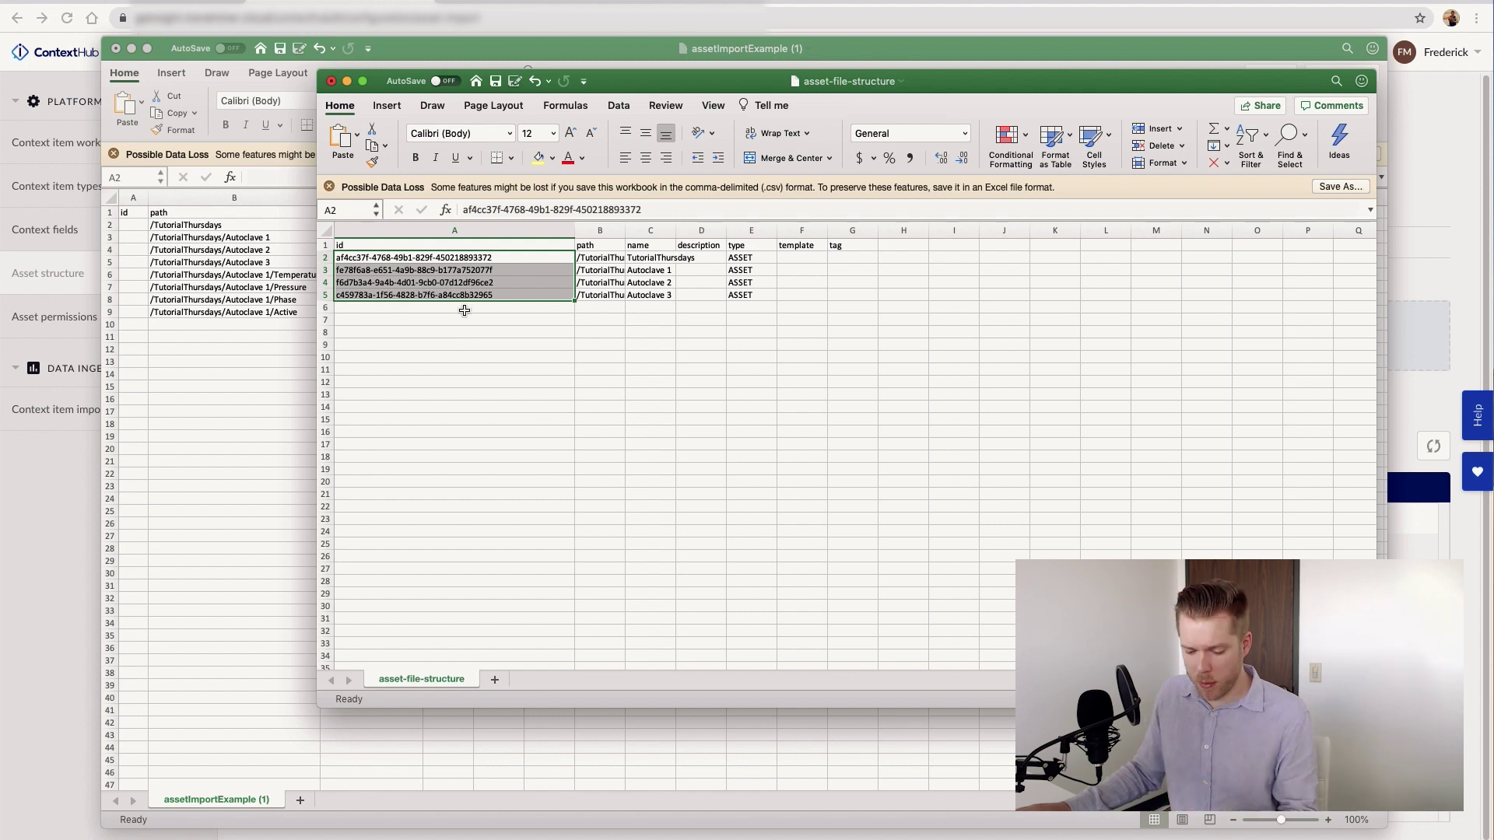
pyautogui.press('cmd+c')
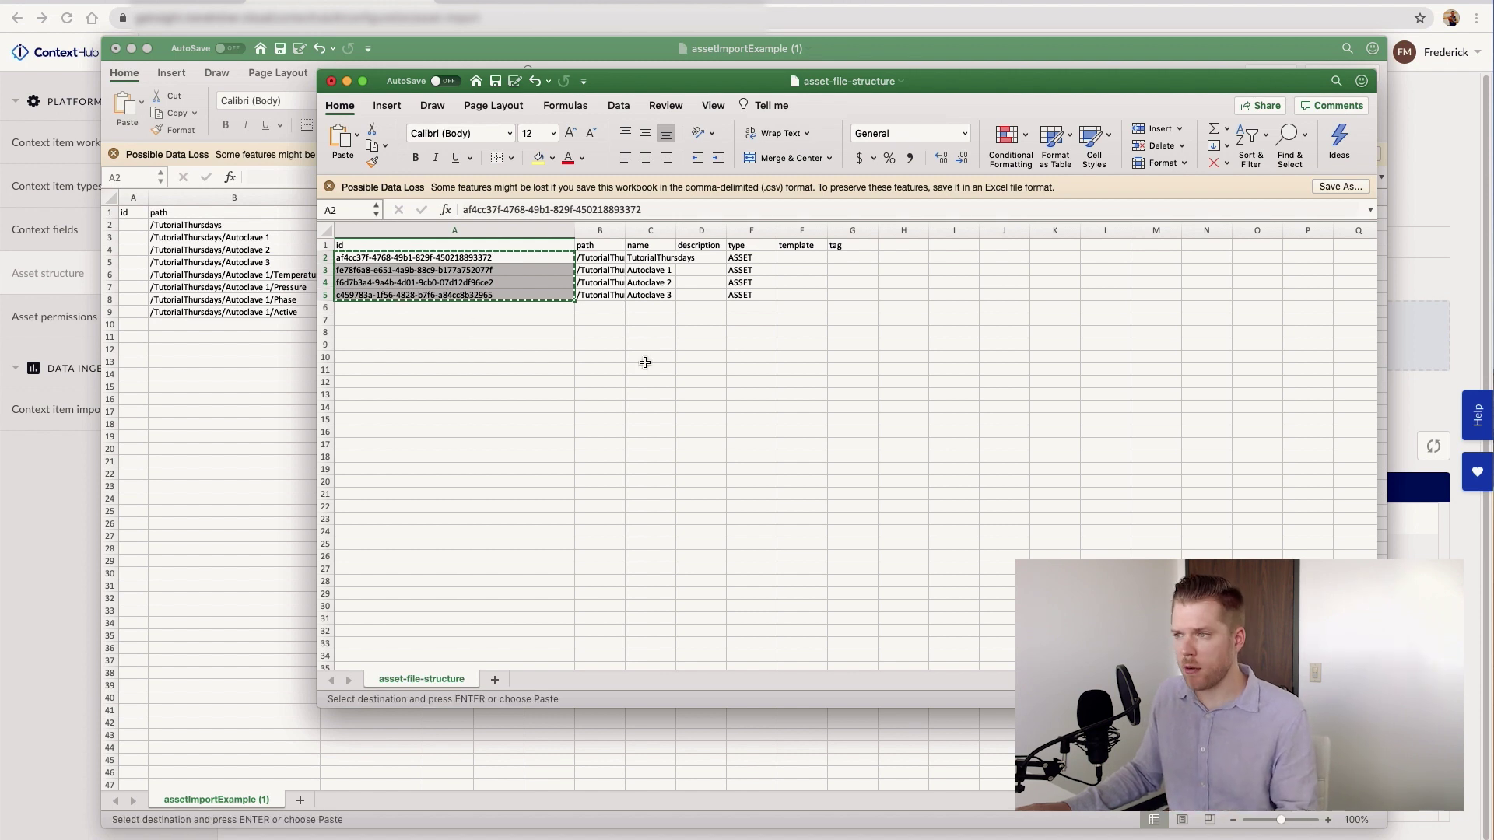
pyautogui.click(134, 231)
pyautogui.moveTo(149, 198); pyautogui.dragTo(259, 204)
pyautogui.click(166, 224)
pyautogui.press('cmd+v')
pyautogui.click(400, 411)
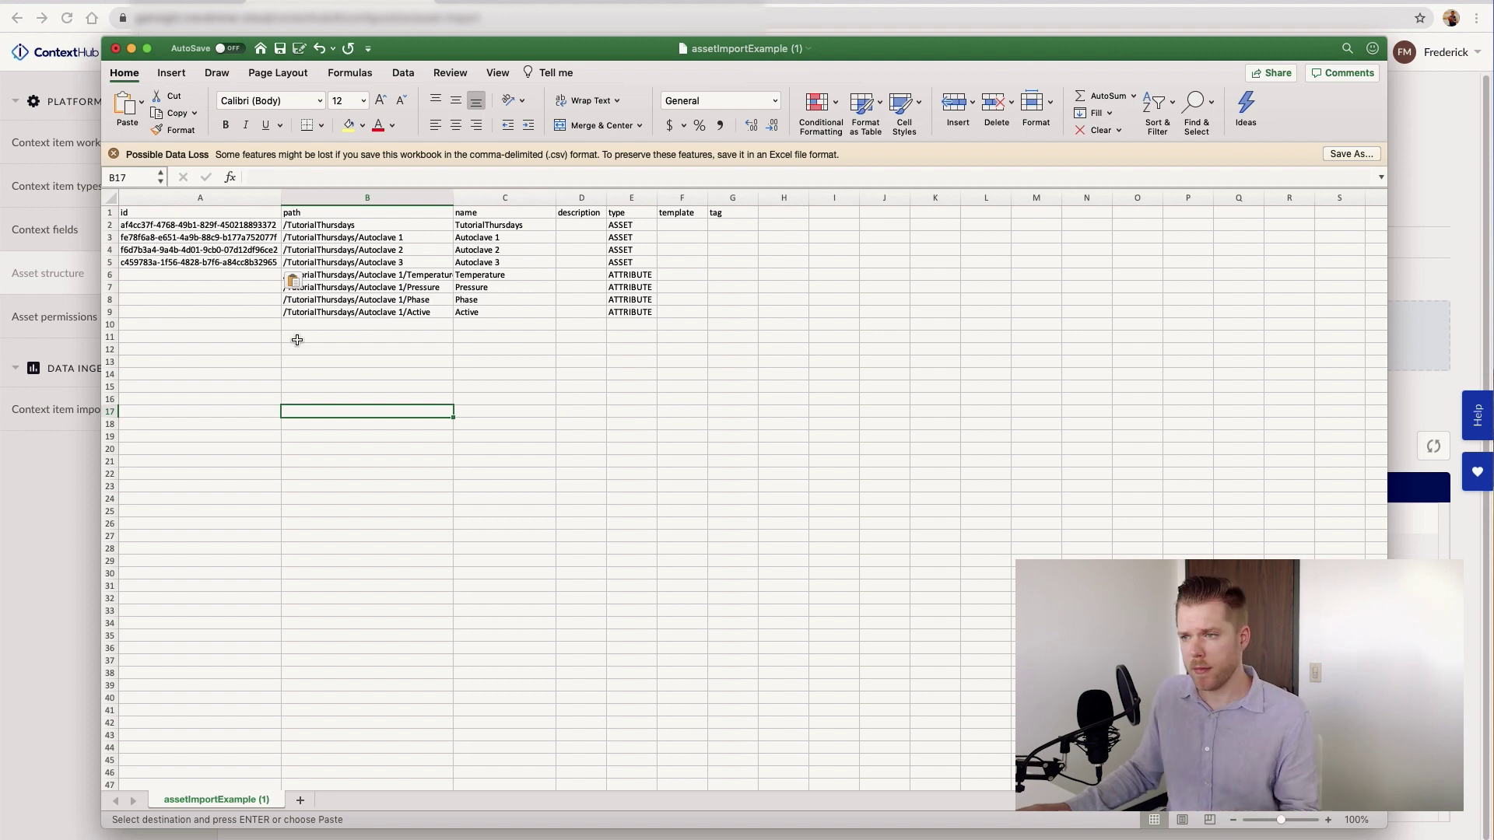
# Step: Fit column B and enter tags TM-AUT-TI0101 and TM-AUT-PI0101 for Temperature and Pressure
pyautogui.click(331, 347)
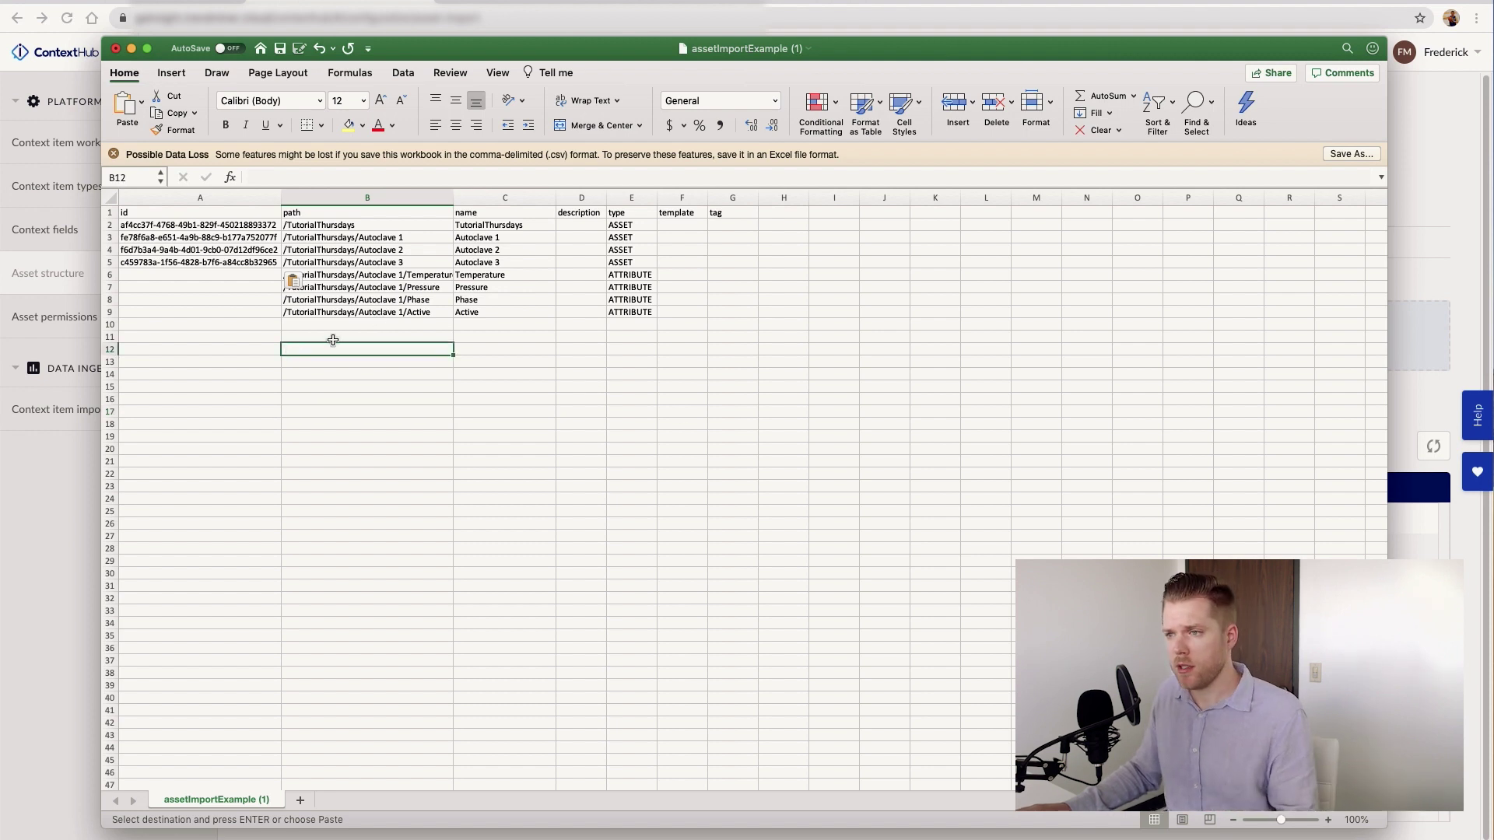
pyautogui.click(393, 325)
pyautogui.doubleClick(452, 198)
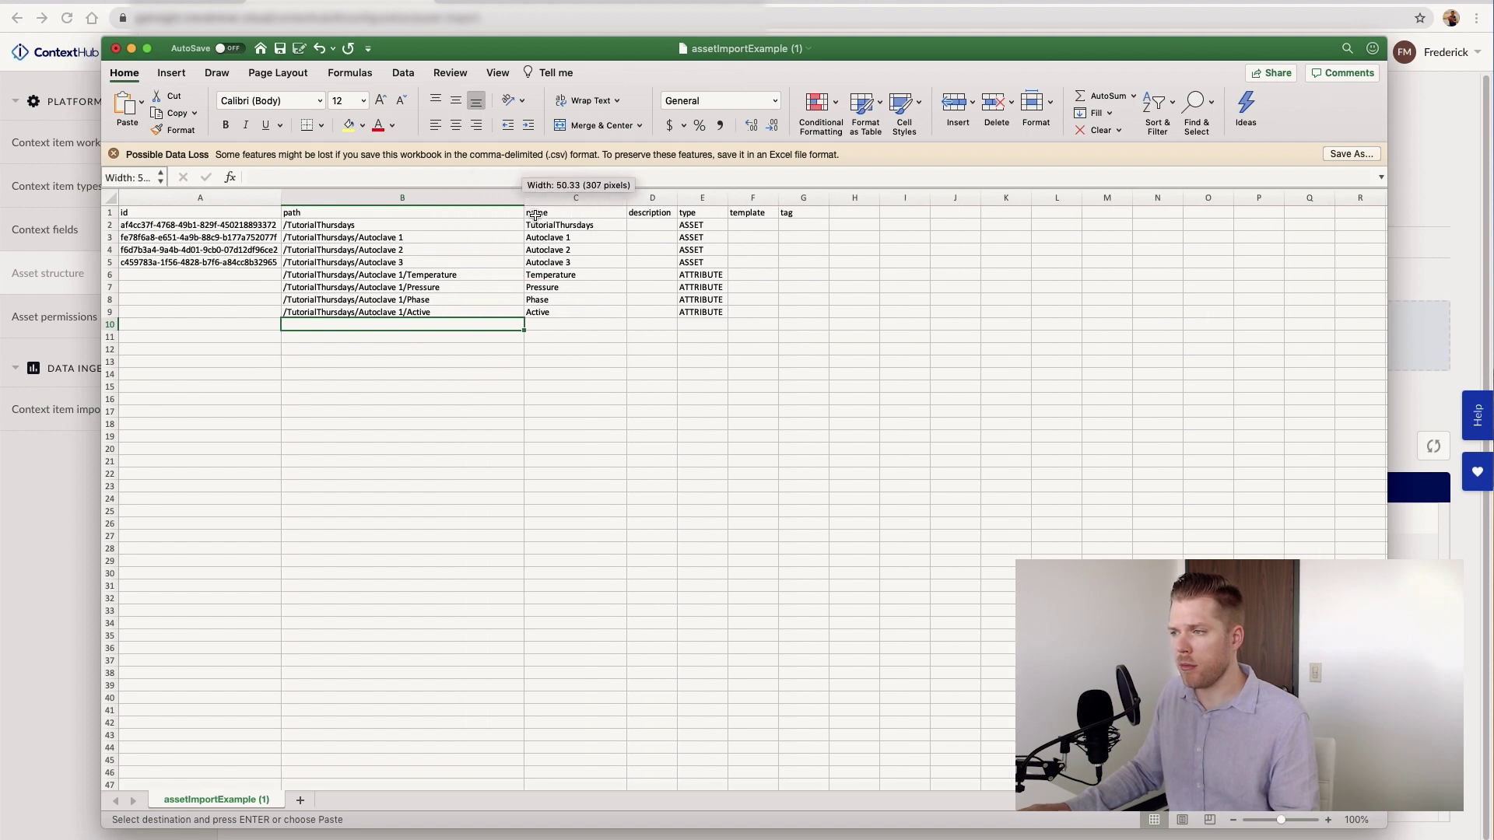
pyautogui.click(813, 275)
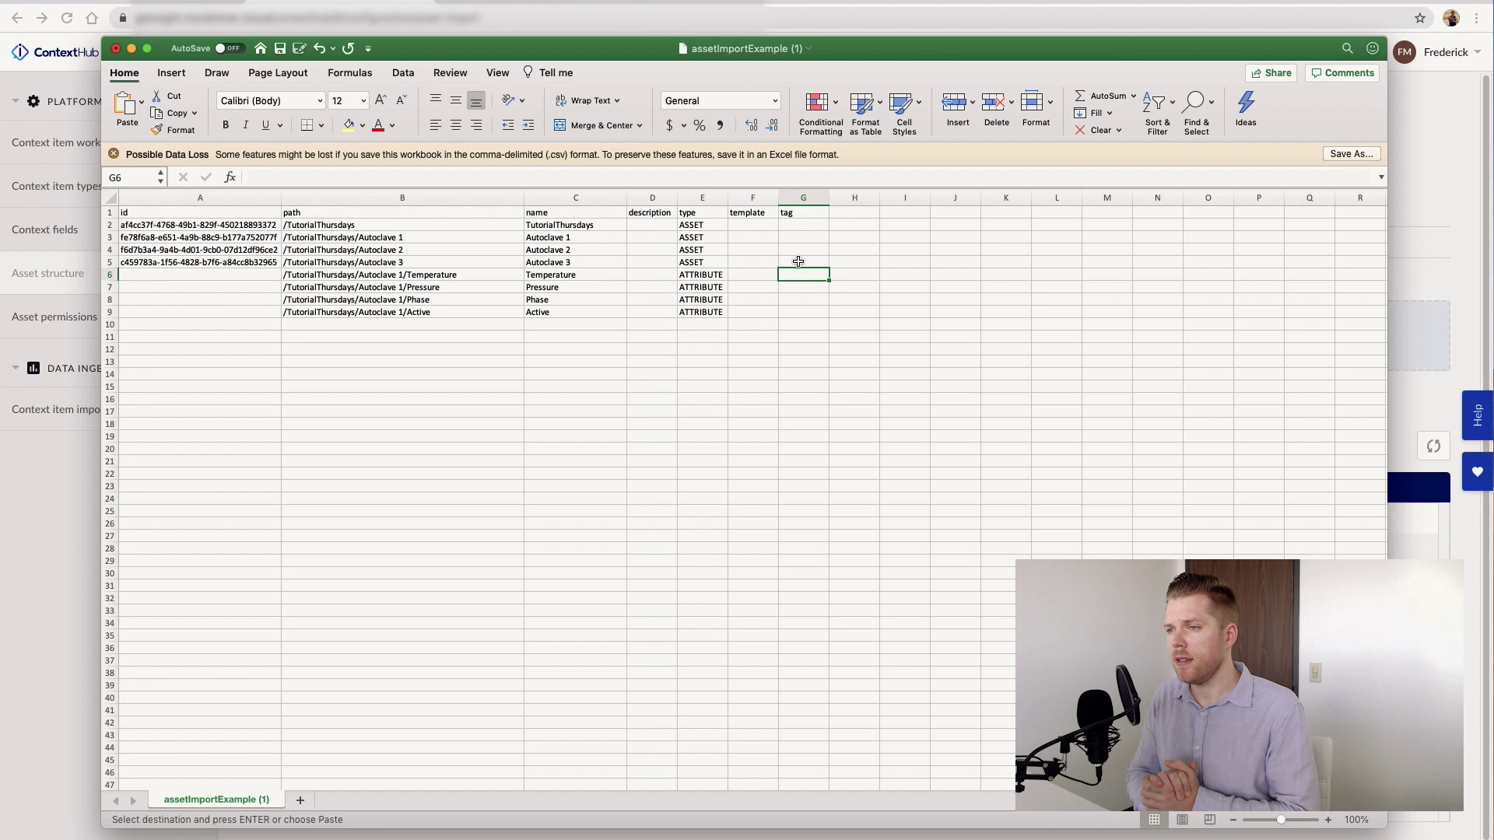
pyautogui.write('TM-AUT-')
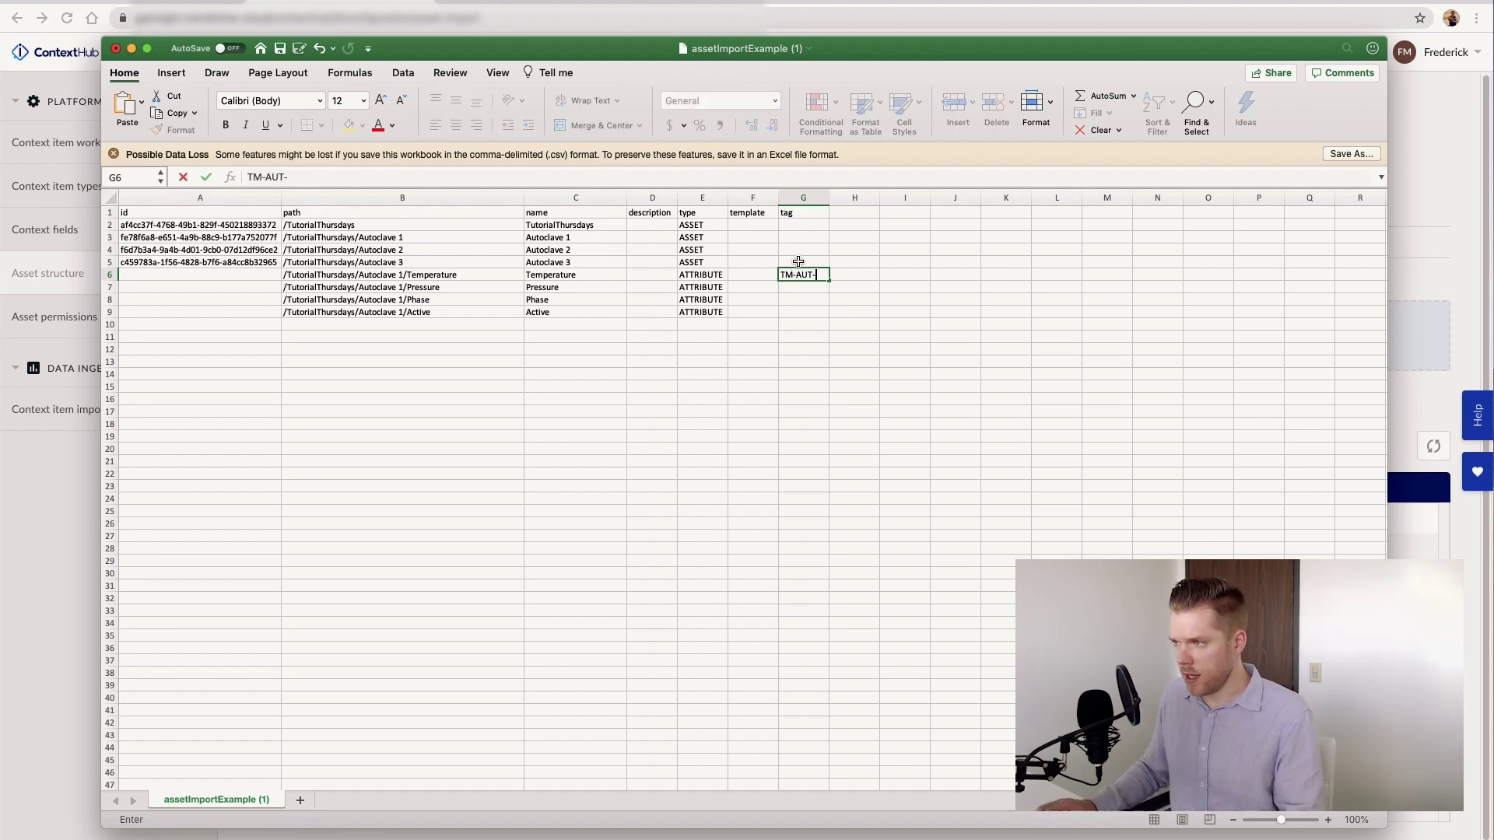
pyautogui.write('TI')
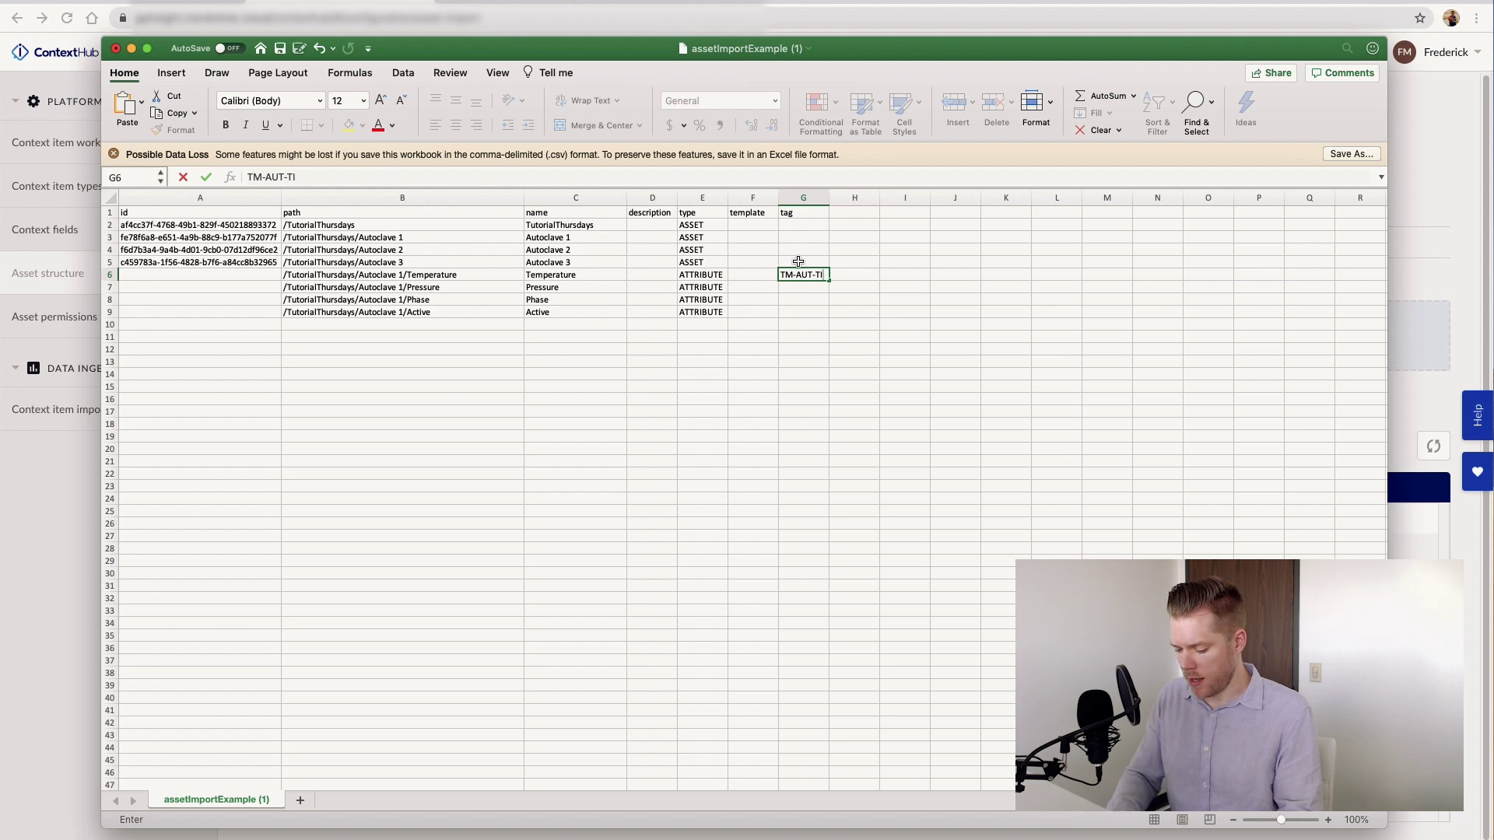
pyautogui.write('0101')
pyautogui.press('Return')
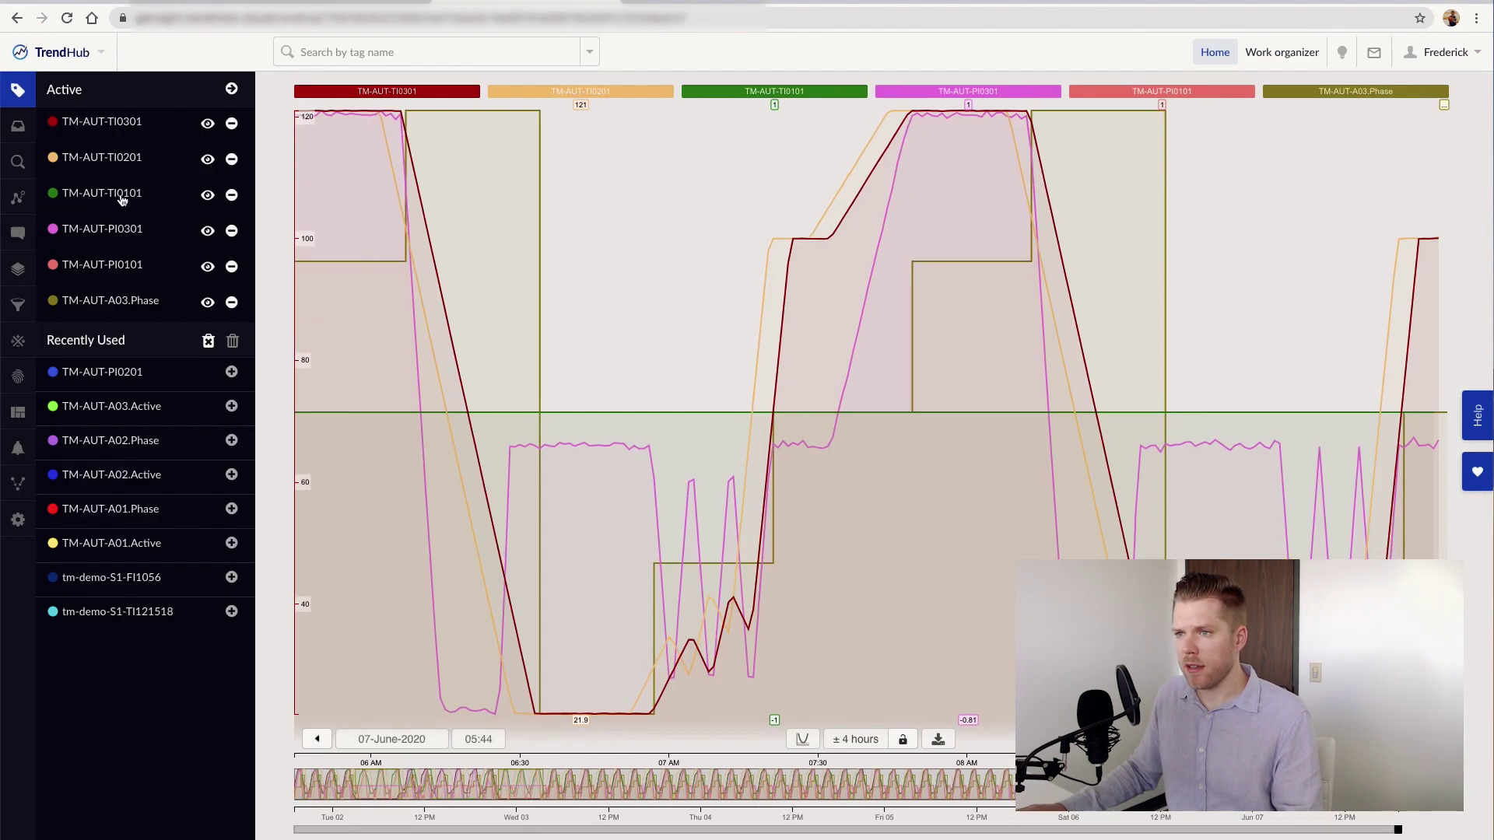
pyautogui.click(101, 194)
pyautogui.click(117, 200)
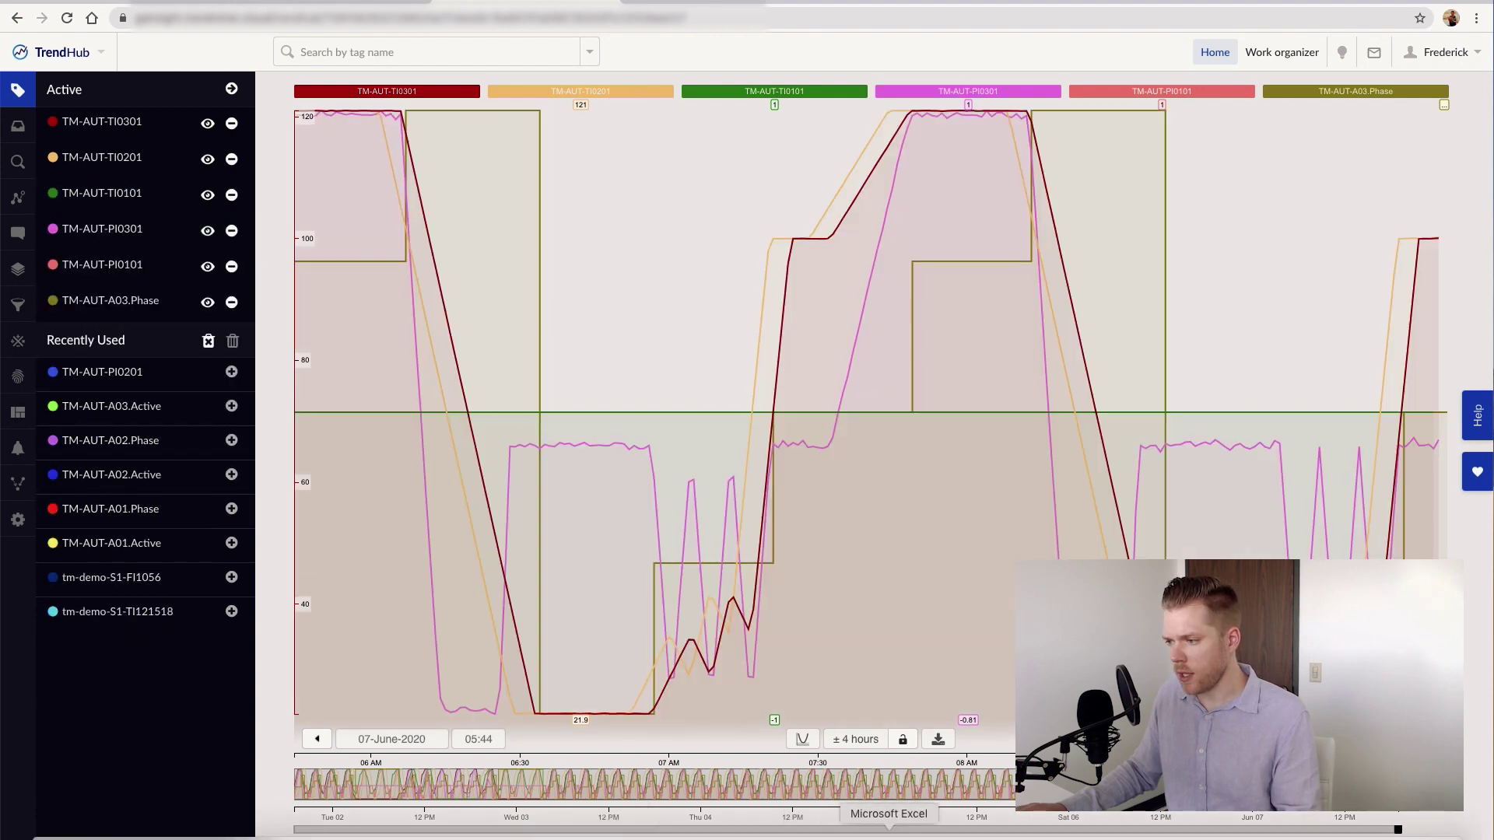
pyautogui.press('super+Tab')
pyautogui.write('T')
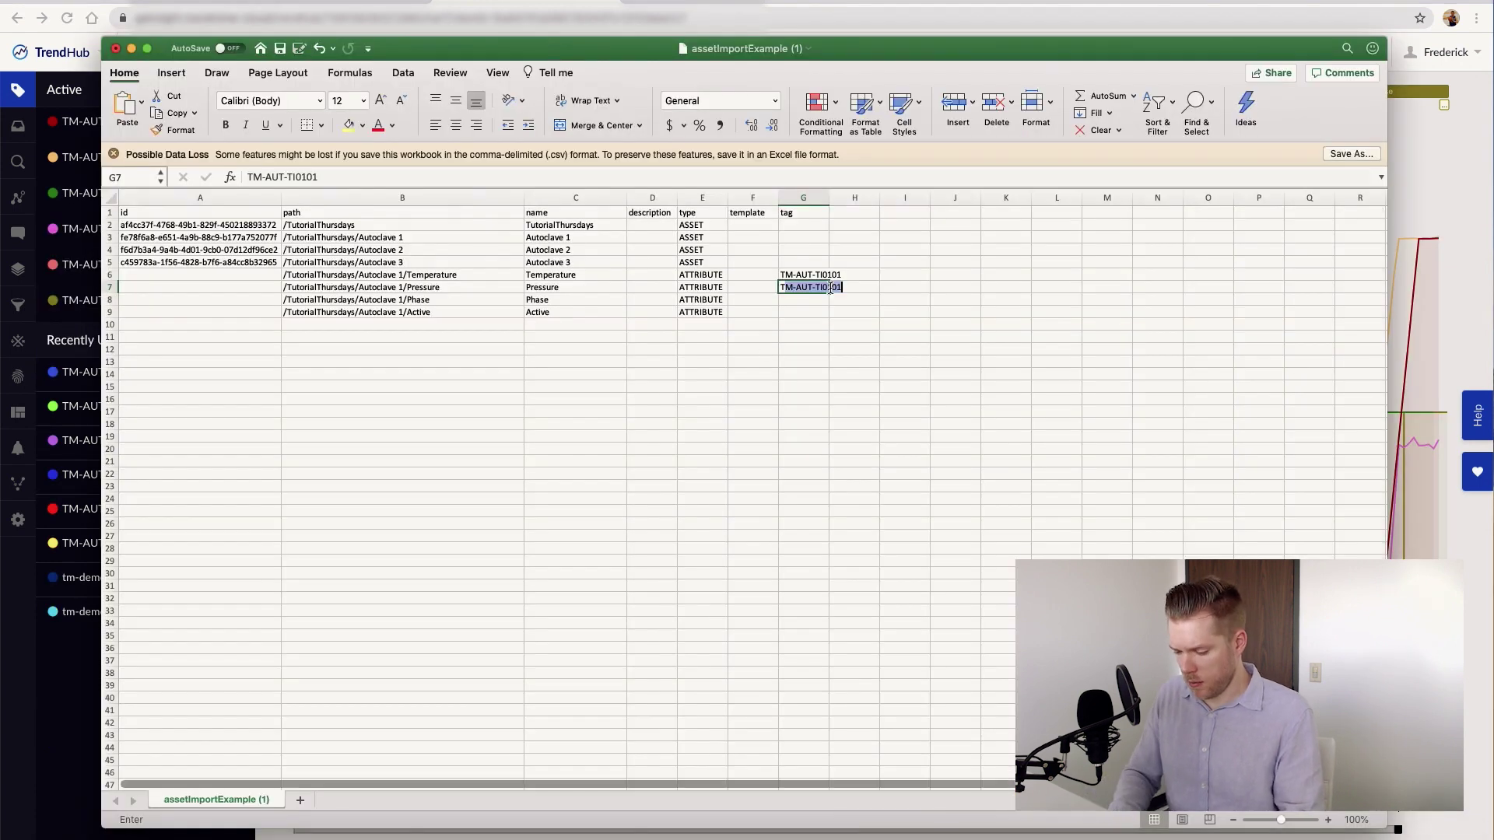
pyautogui.write('M-AUT-')
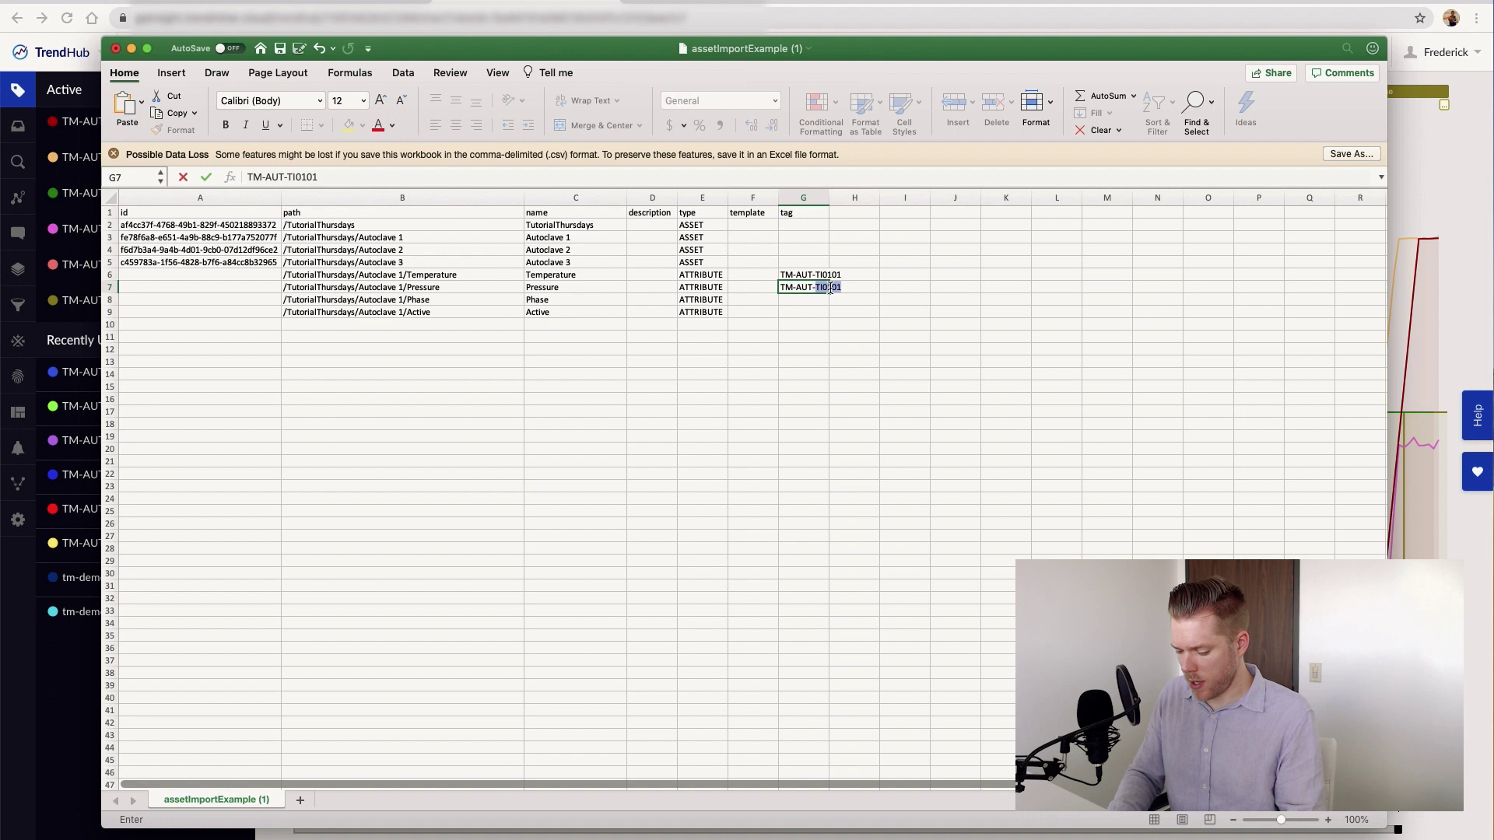
pyautogui.write('PI0101')
pyautogui.press('Return')
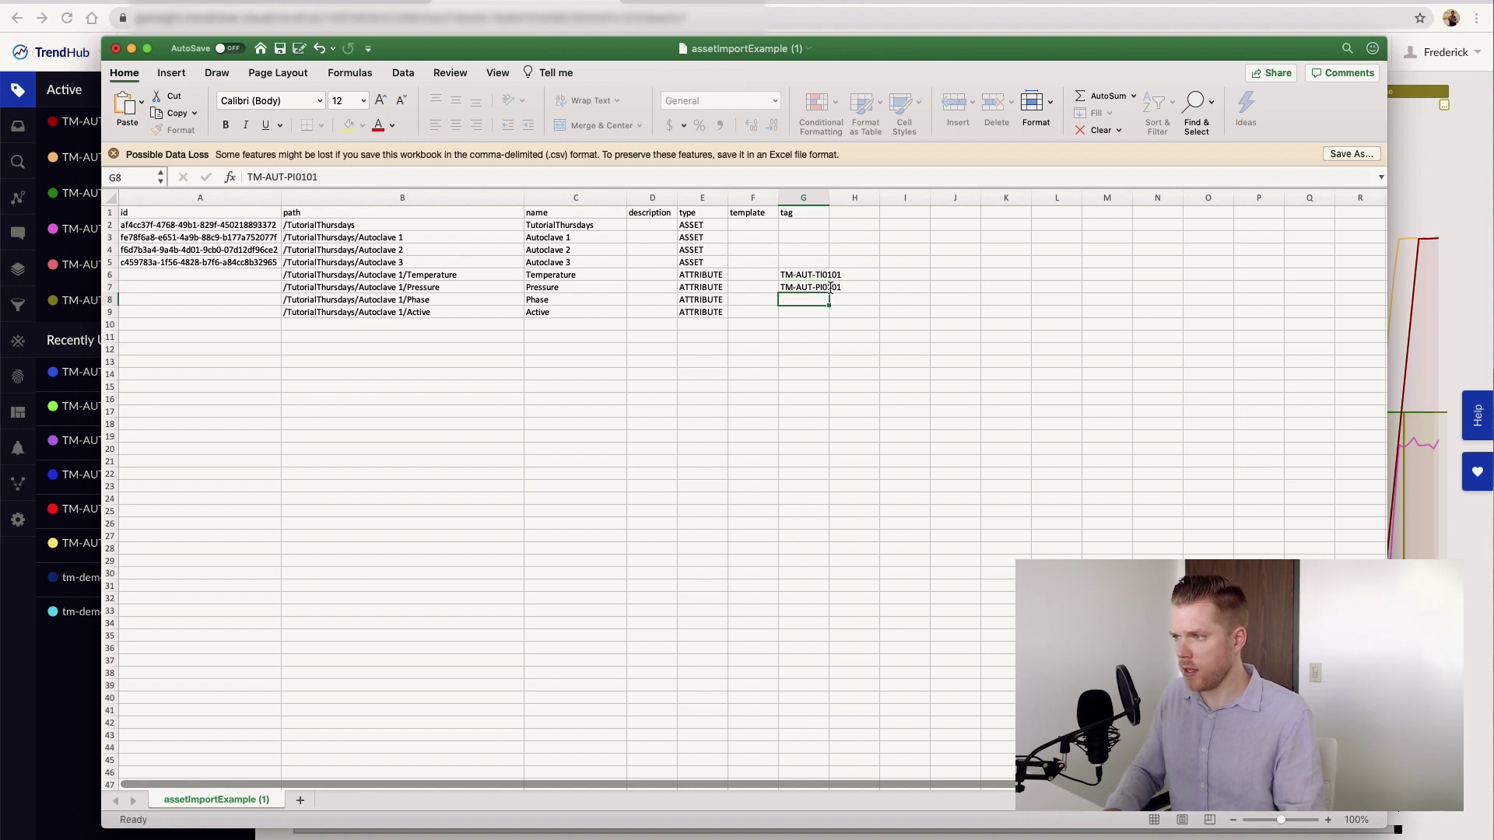
# Step: Add tags TM-AUT-A01.Phase and TM-AUT-A01.Active, then save the workbook
pyautogui.write('TM-')
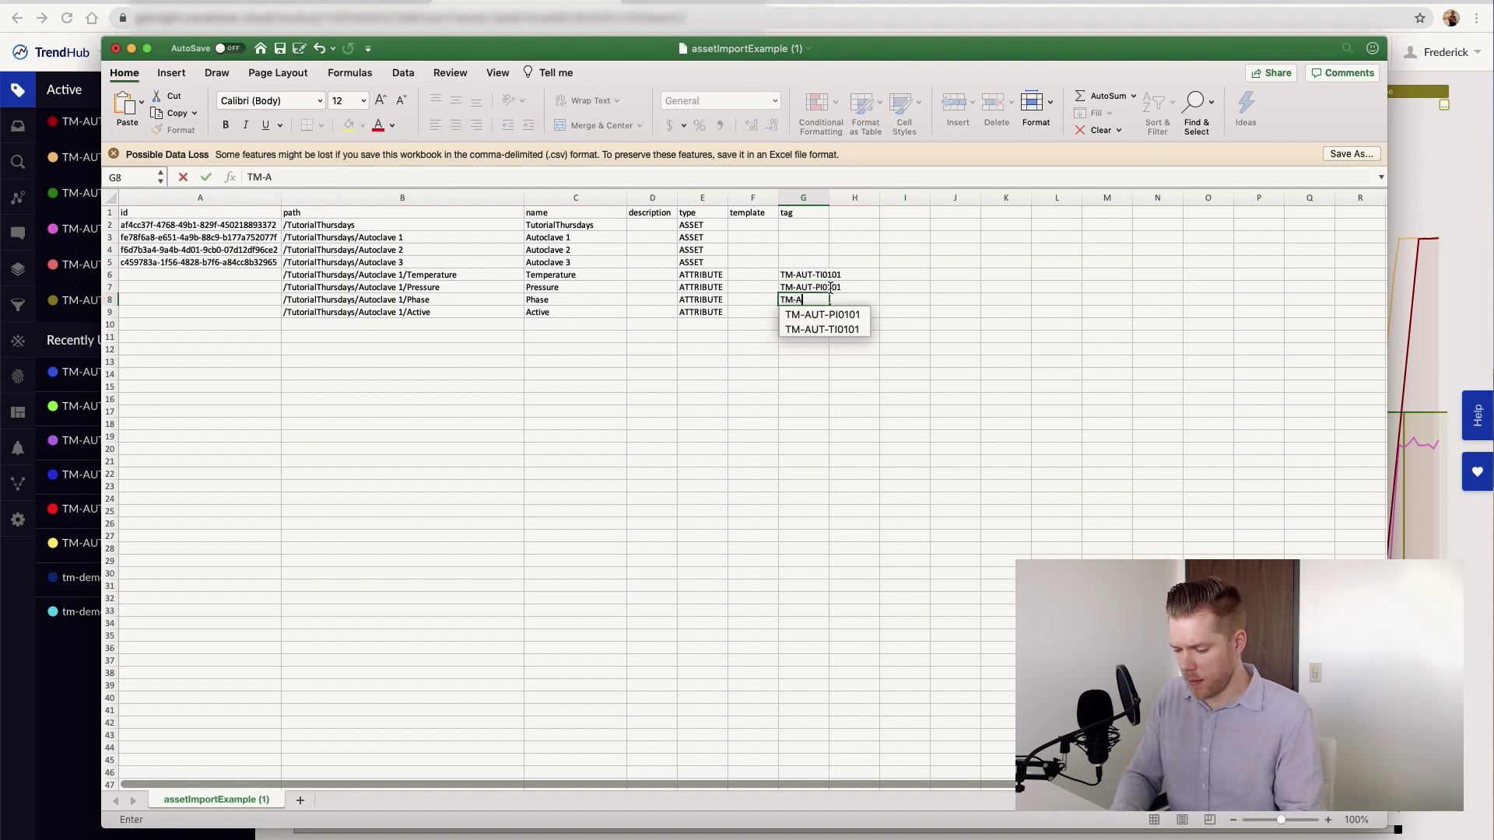
pyautogui.write('AUT-A03.')
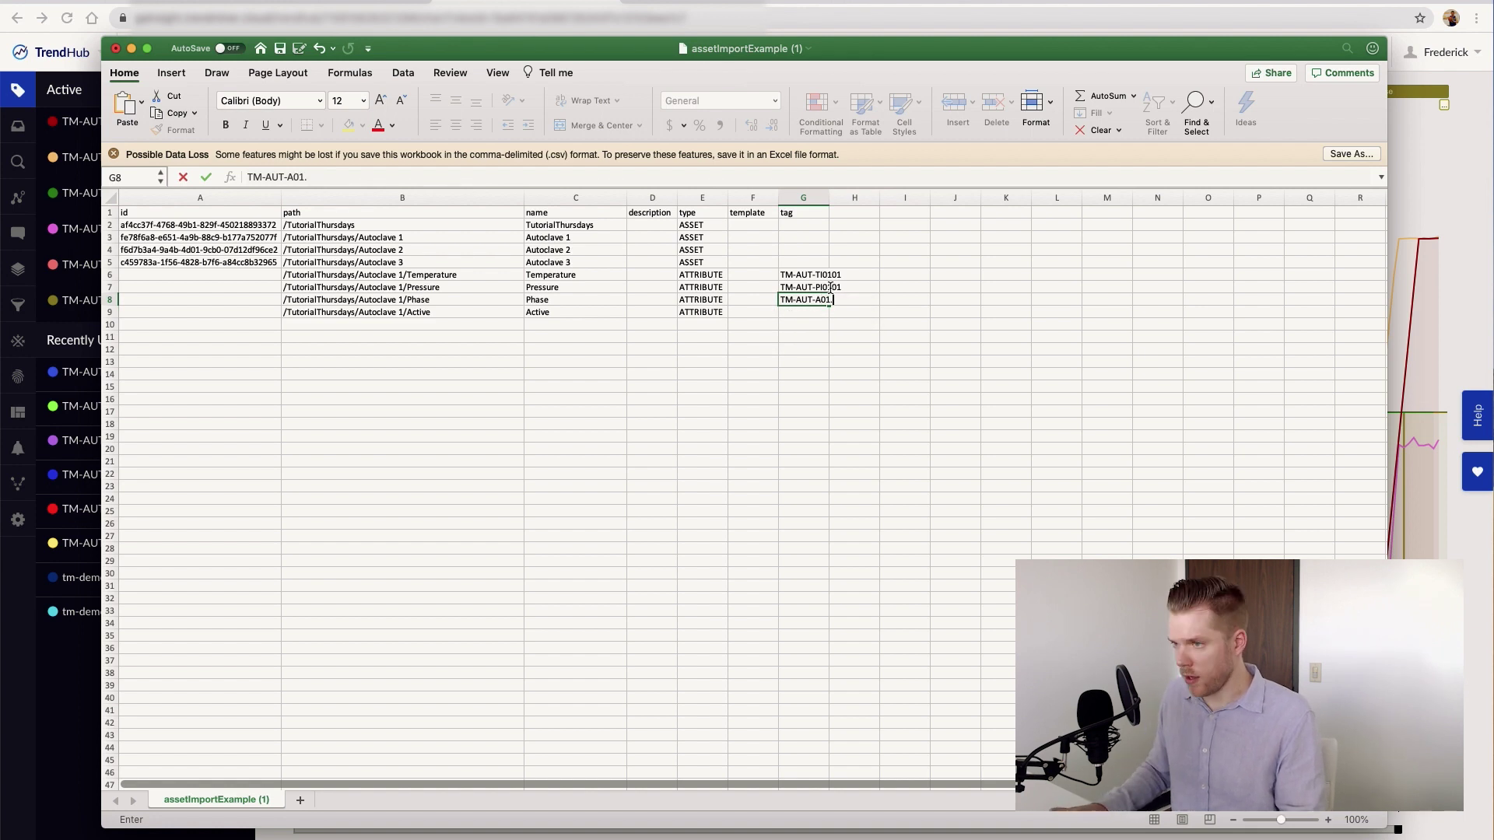
pyautogui.press('Return')
pyautogui.press('Up')
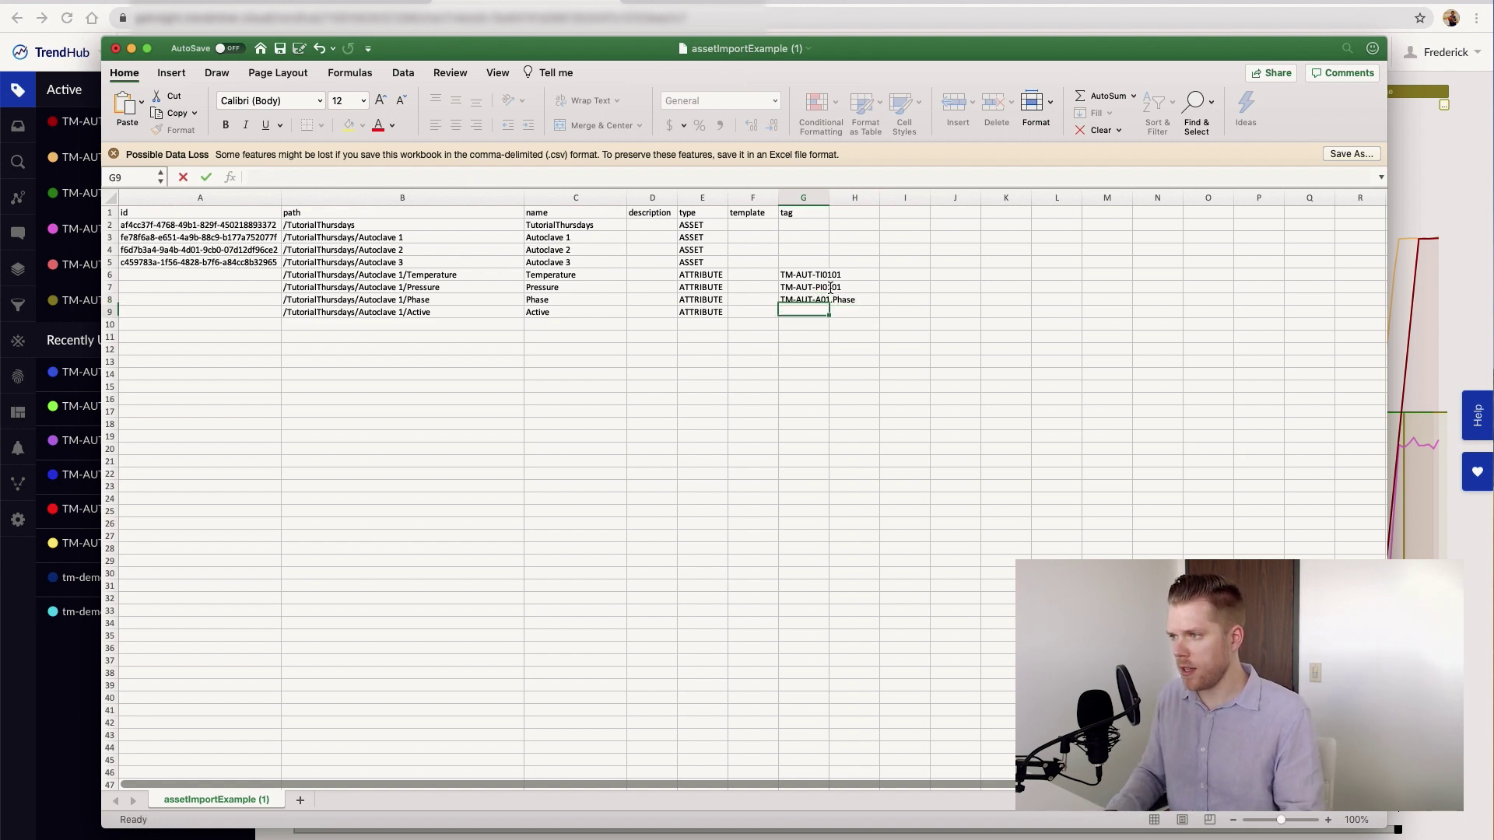
pyautogui.press('super+c')
pyautogui.press('Down')
pyautogui.press('super+v')
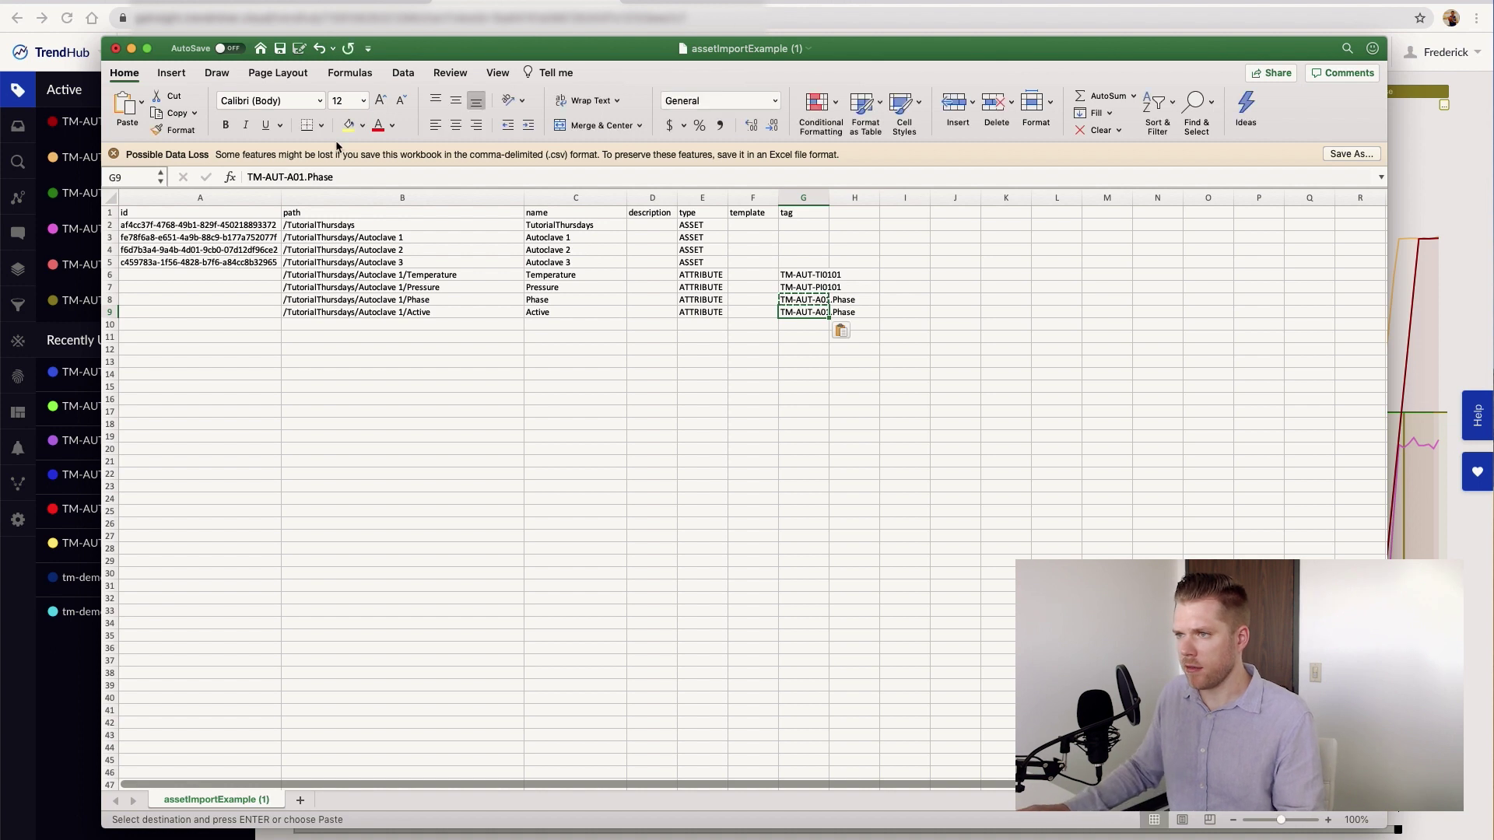
pyautogui.click(652, 387)
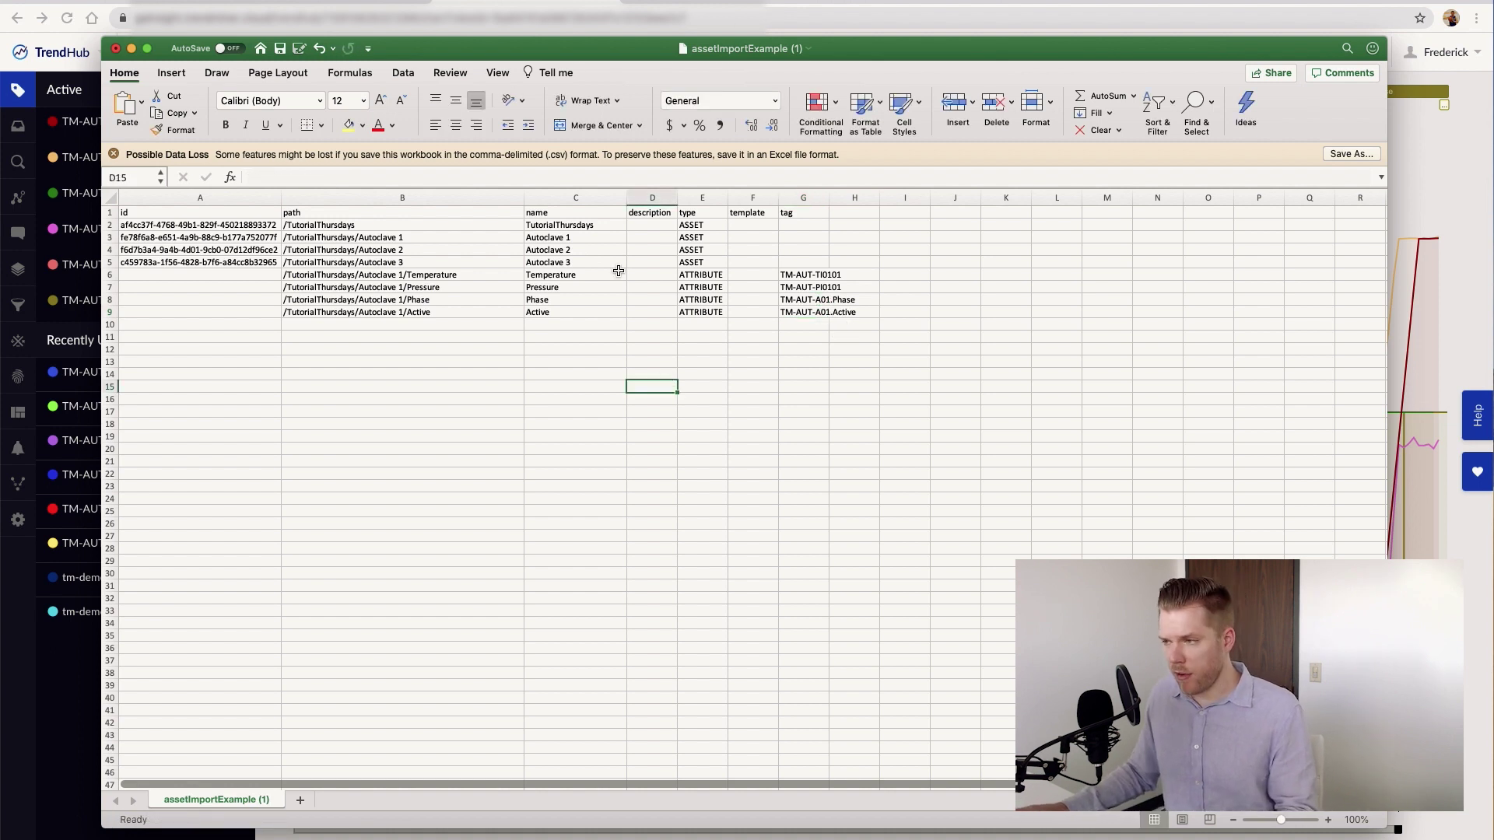
pyautogui.press('super+s')
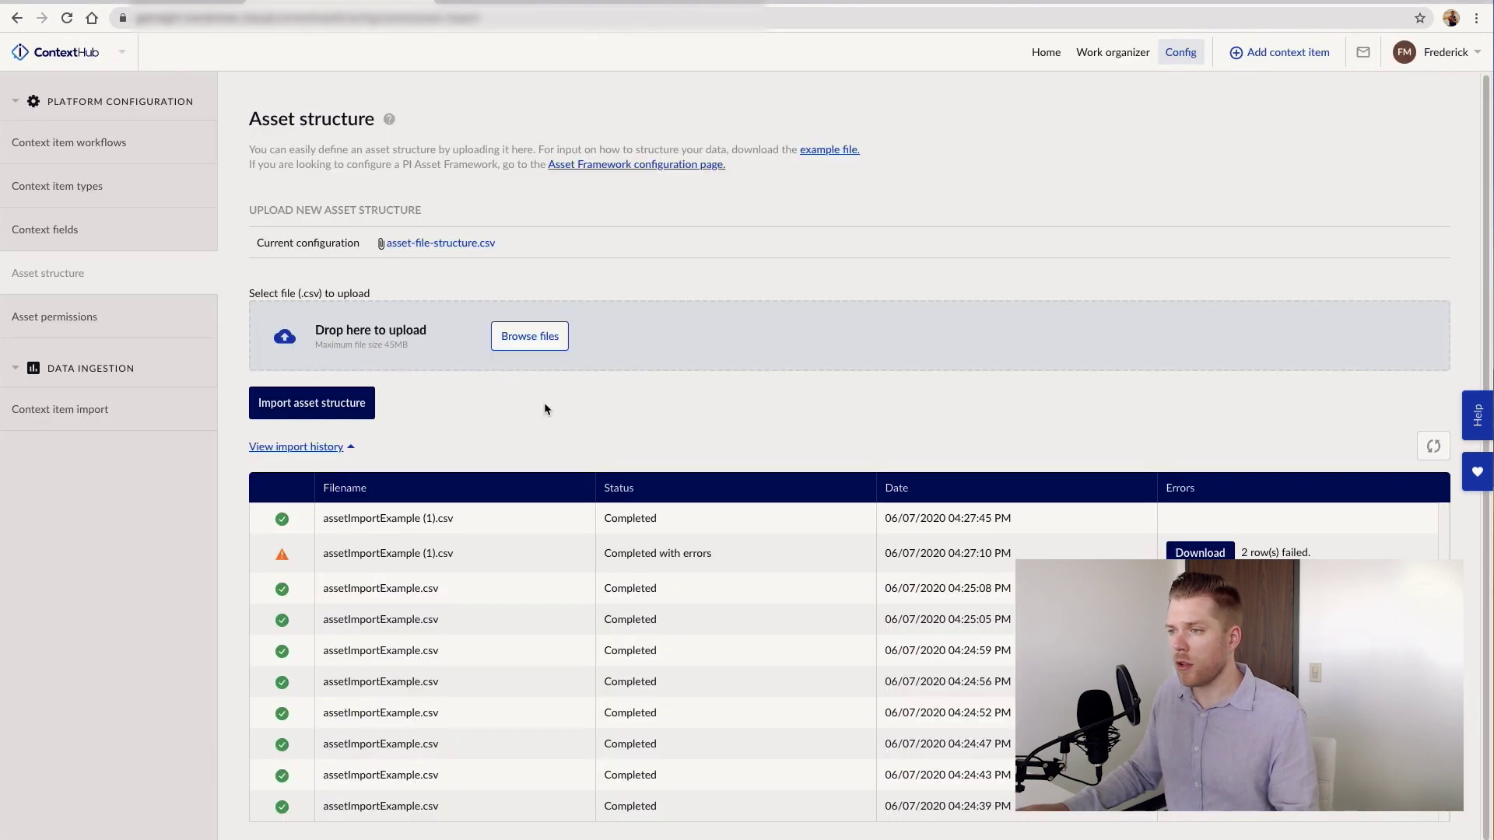
# Step: Import assetImportExample (1).csv, accepting replacement of the existing asset structure
pyautogui.click(502, 339)
pyautogui.doubleClick(665, 87)
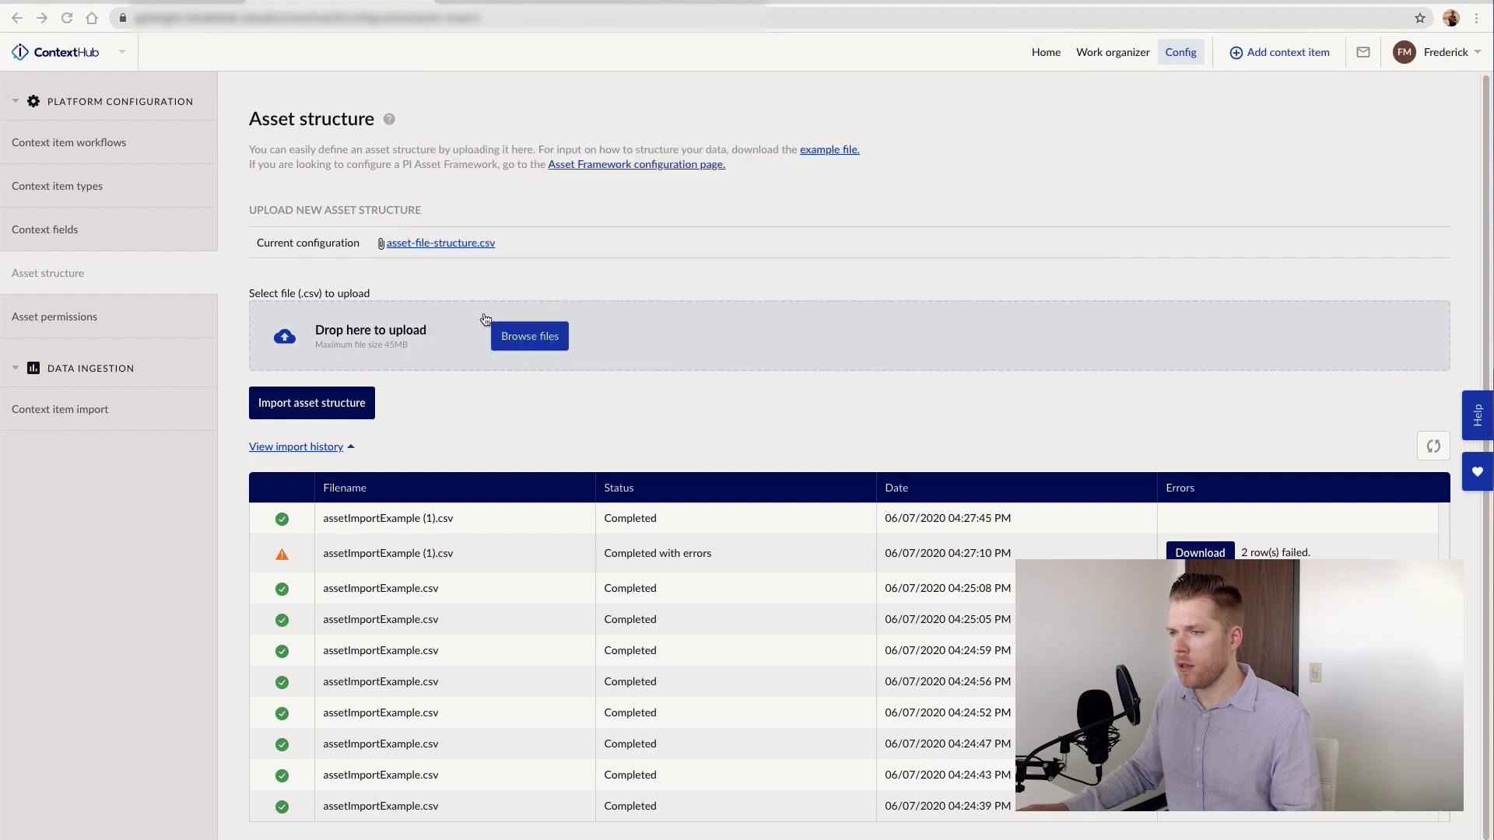
pyautogui.click(323, 409)
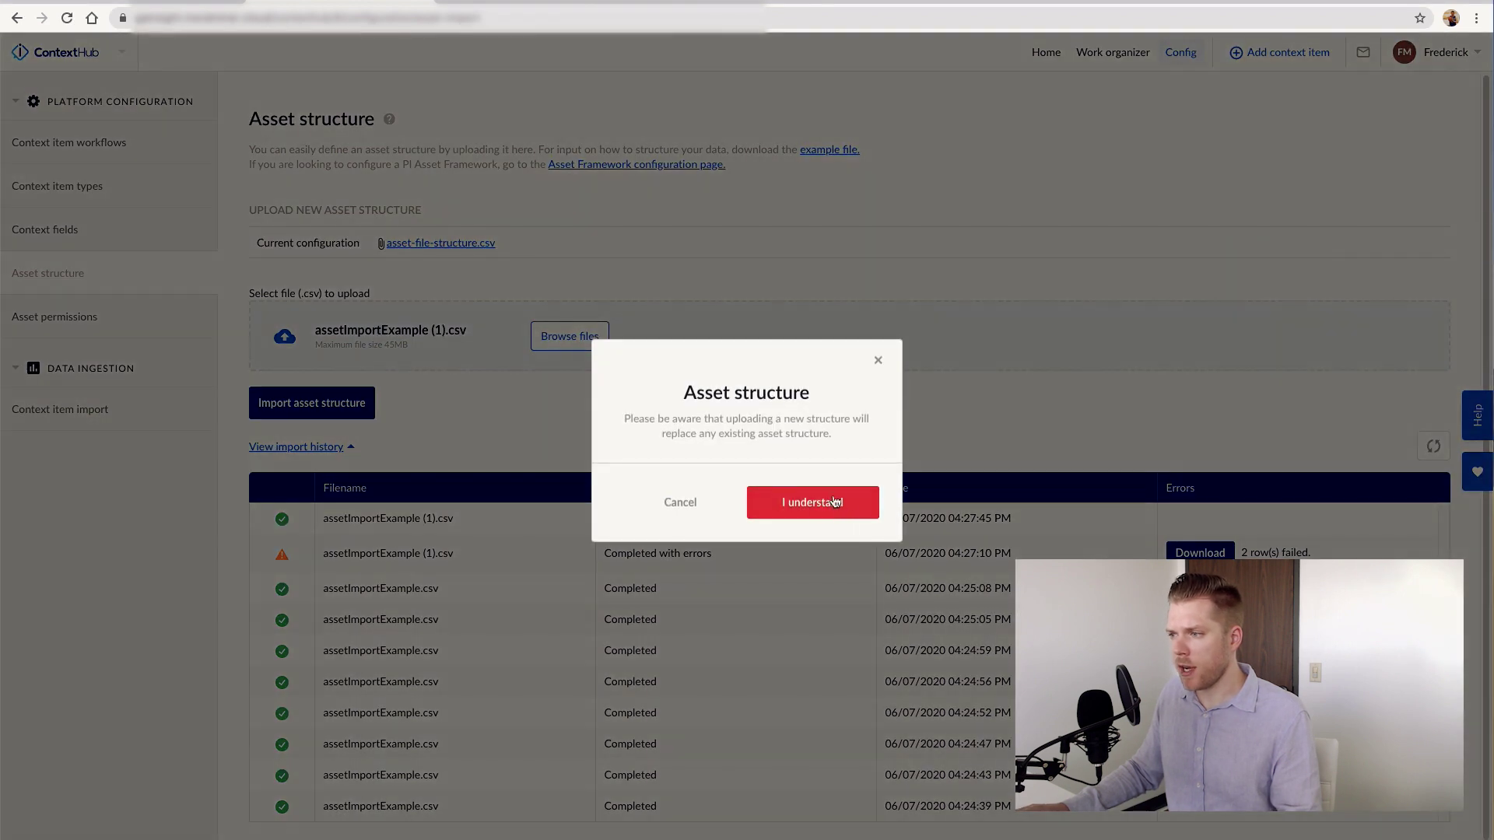
pyautogui.click(827, 505)
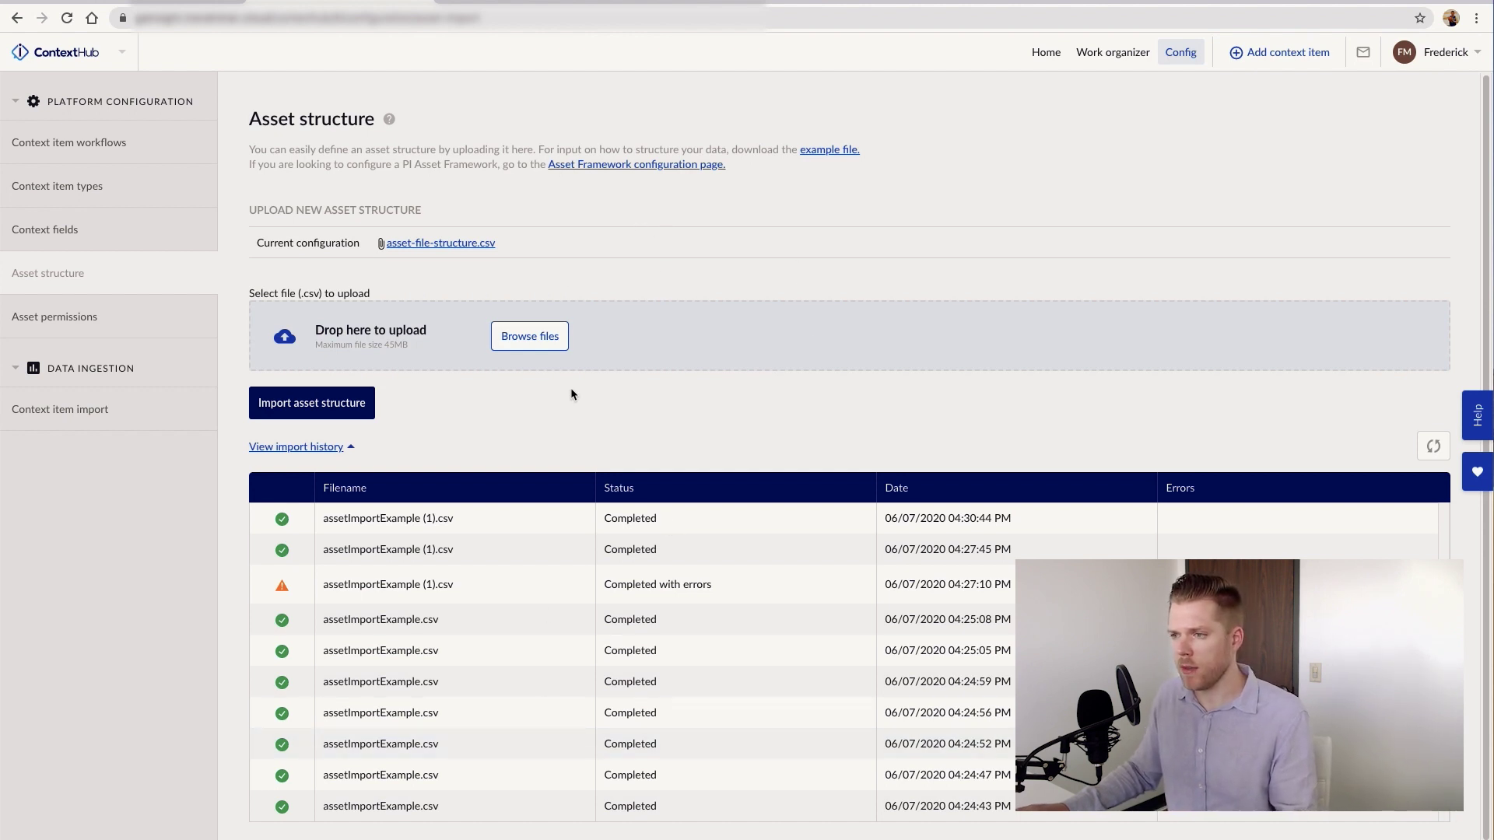
# Step: Download the current asset-file-structure.csv configuration and open it in Excel
pyautogui.click(464, 244)
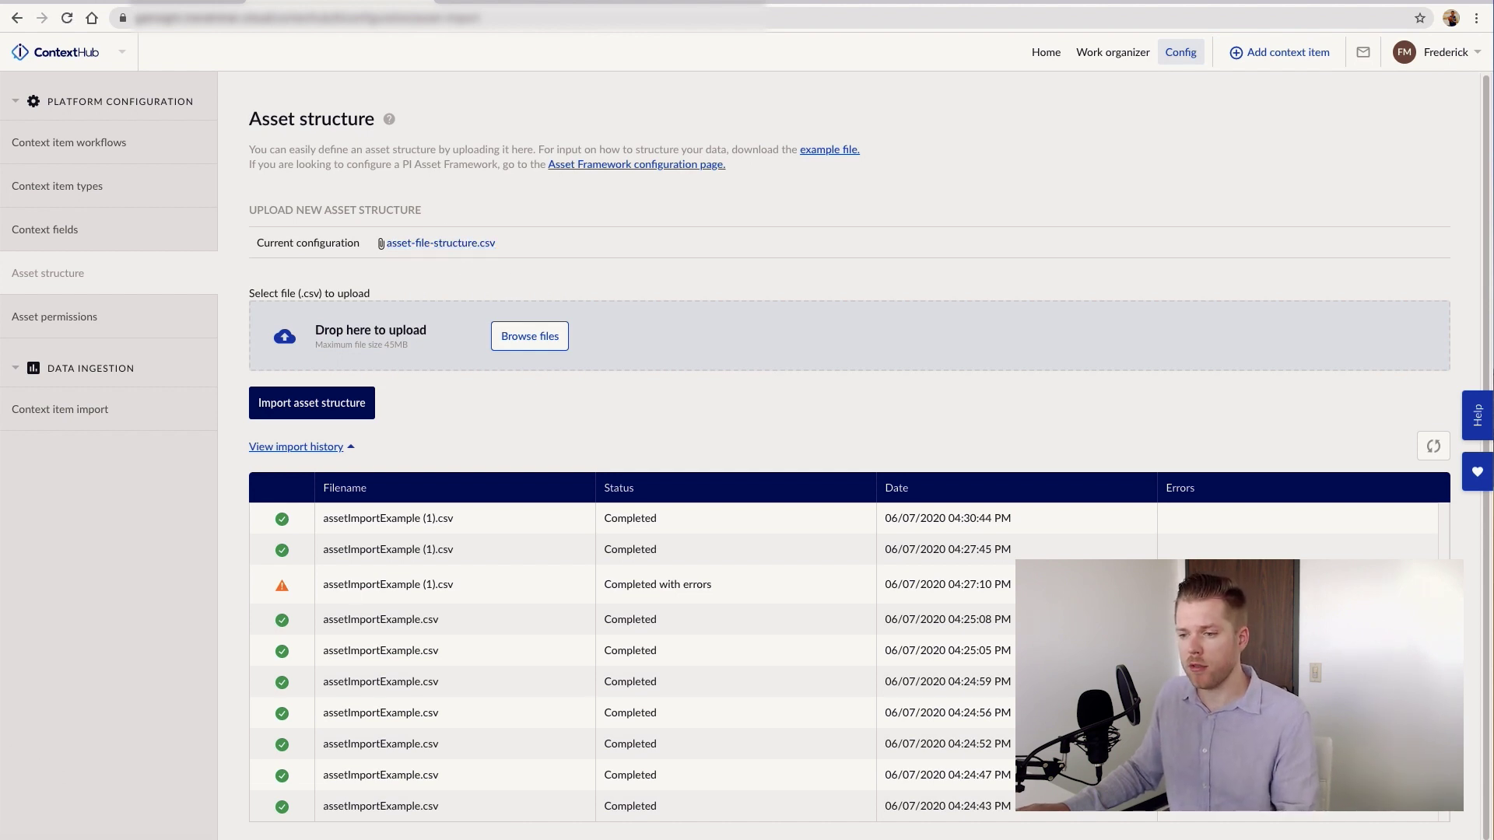
pyautogui.click(179, 835)
pyautogui.click(185, 808)
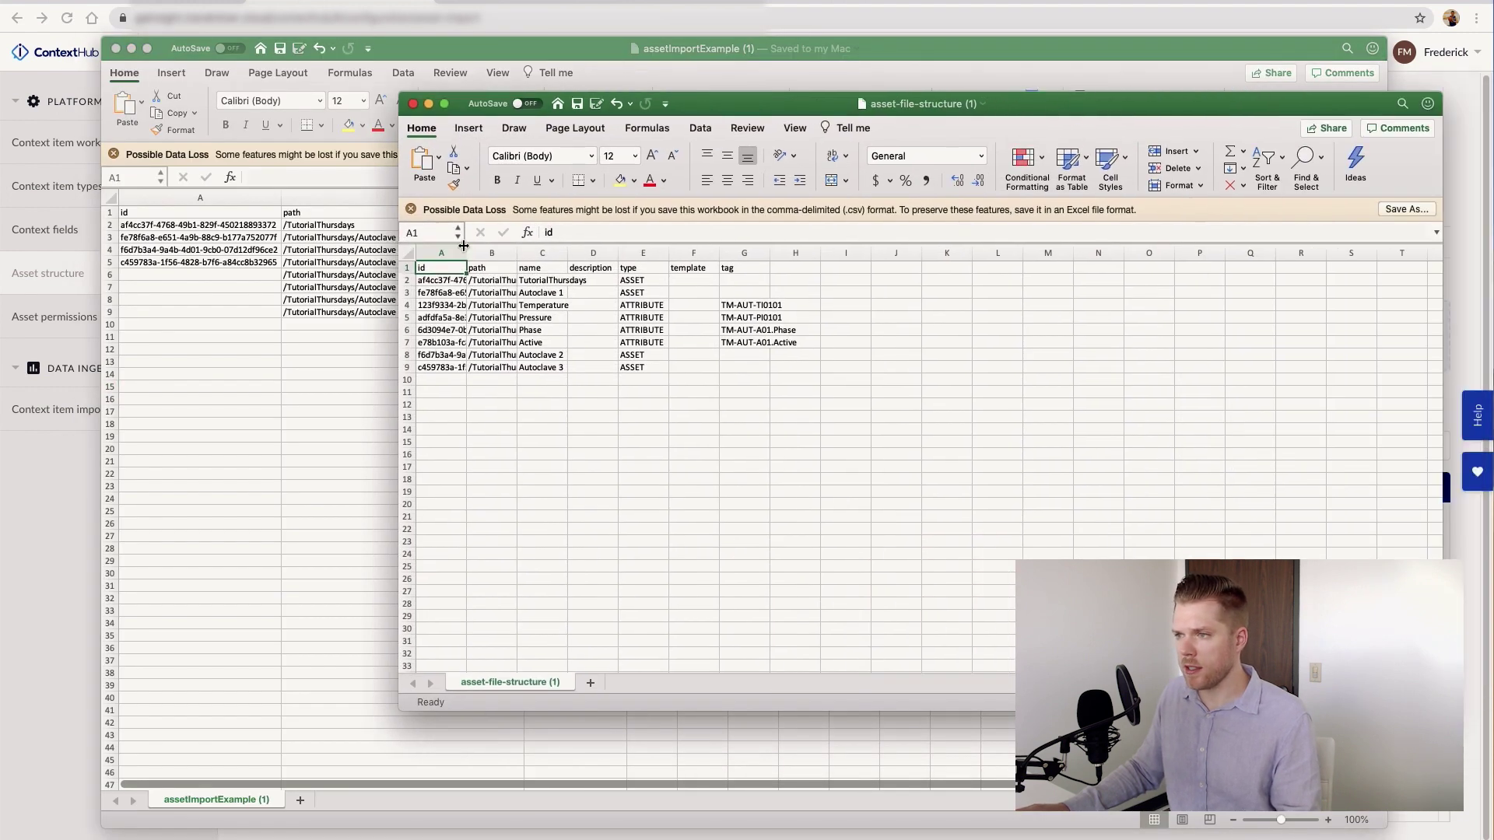
# Step: Autofit columns A and B, then copy the IDs in A4:A7 into A6:A9 of assetImportExample
pyautogui.doubleClick(463, 246)
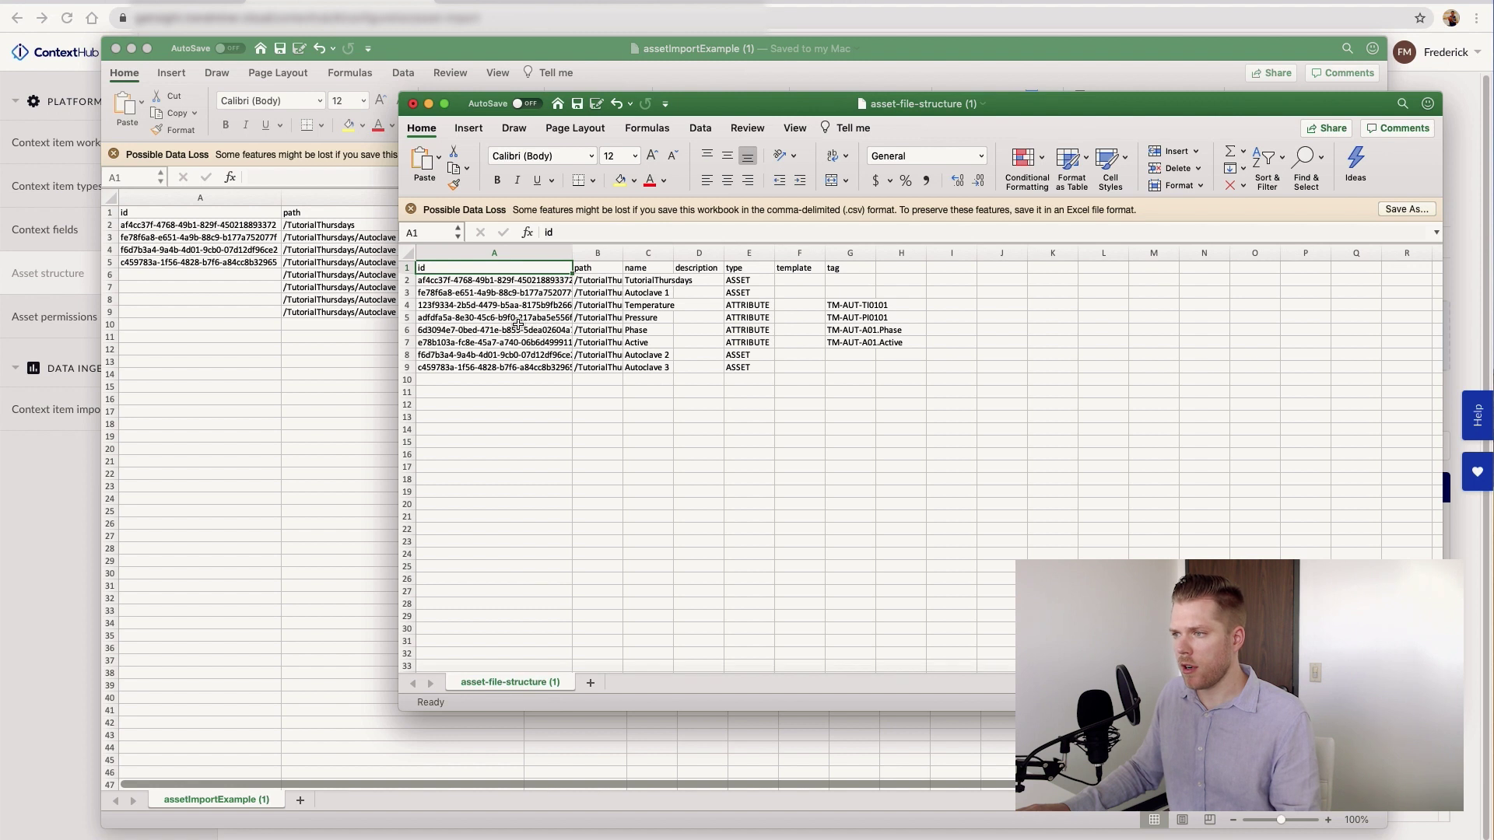
pyautogui.doubleClick(622, 253)
pyautogui.moveTo(525, 306); pyautogui.dragTo(529, 344)
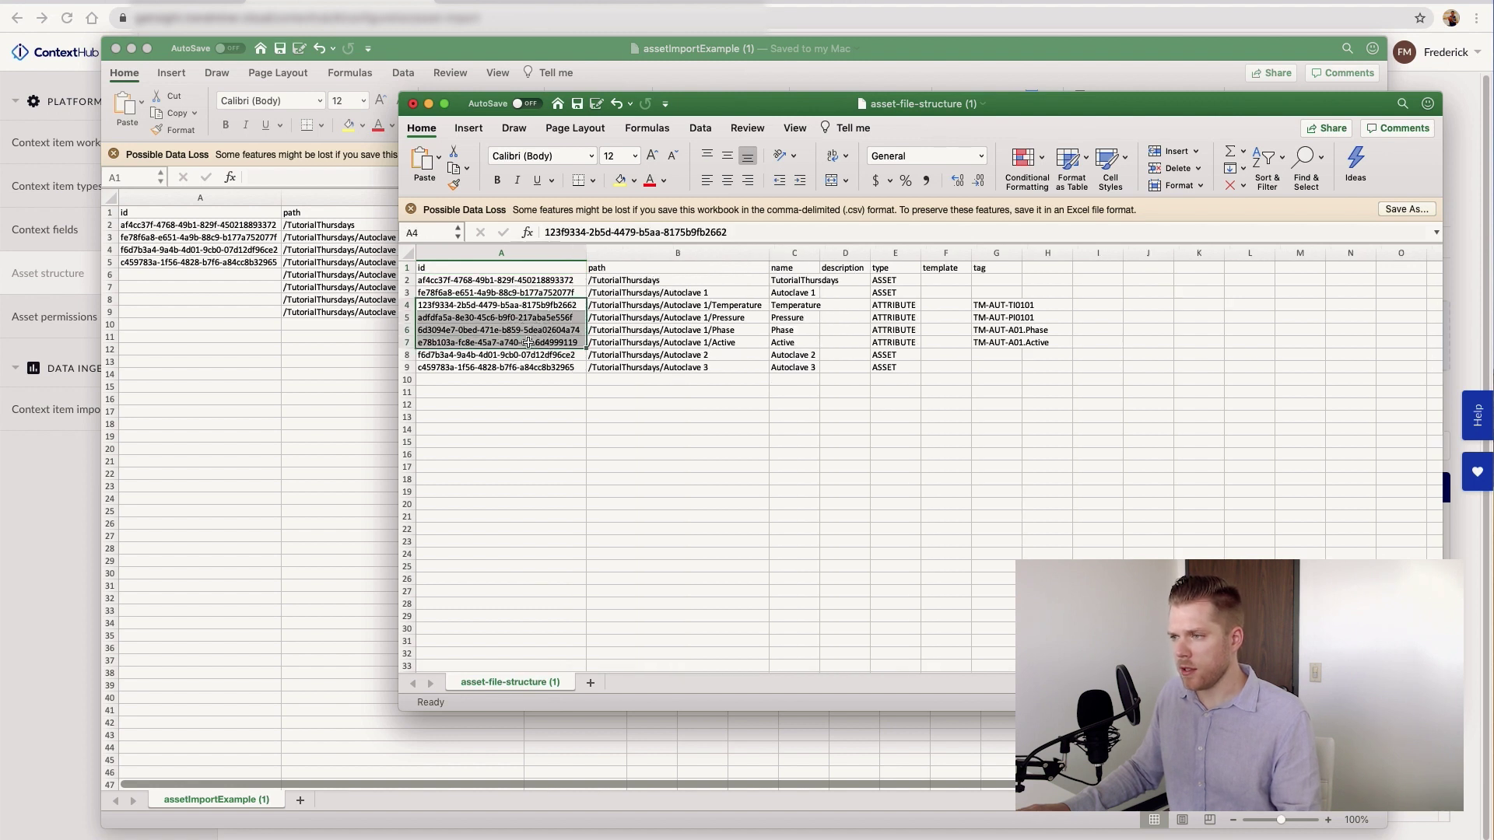
pyautogui.press('super+c')
pyautogui.click(318, 418)
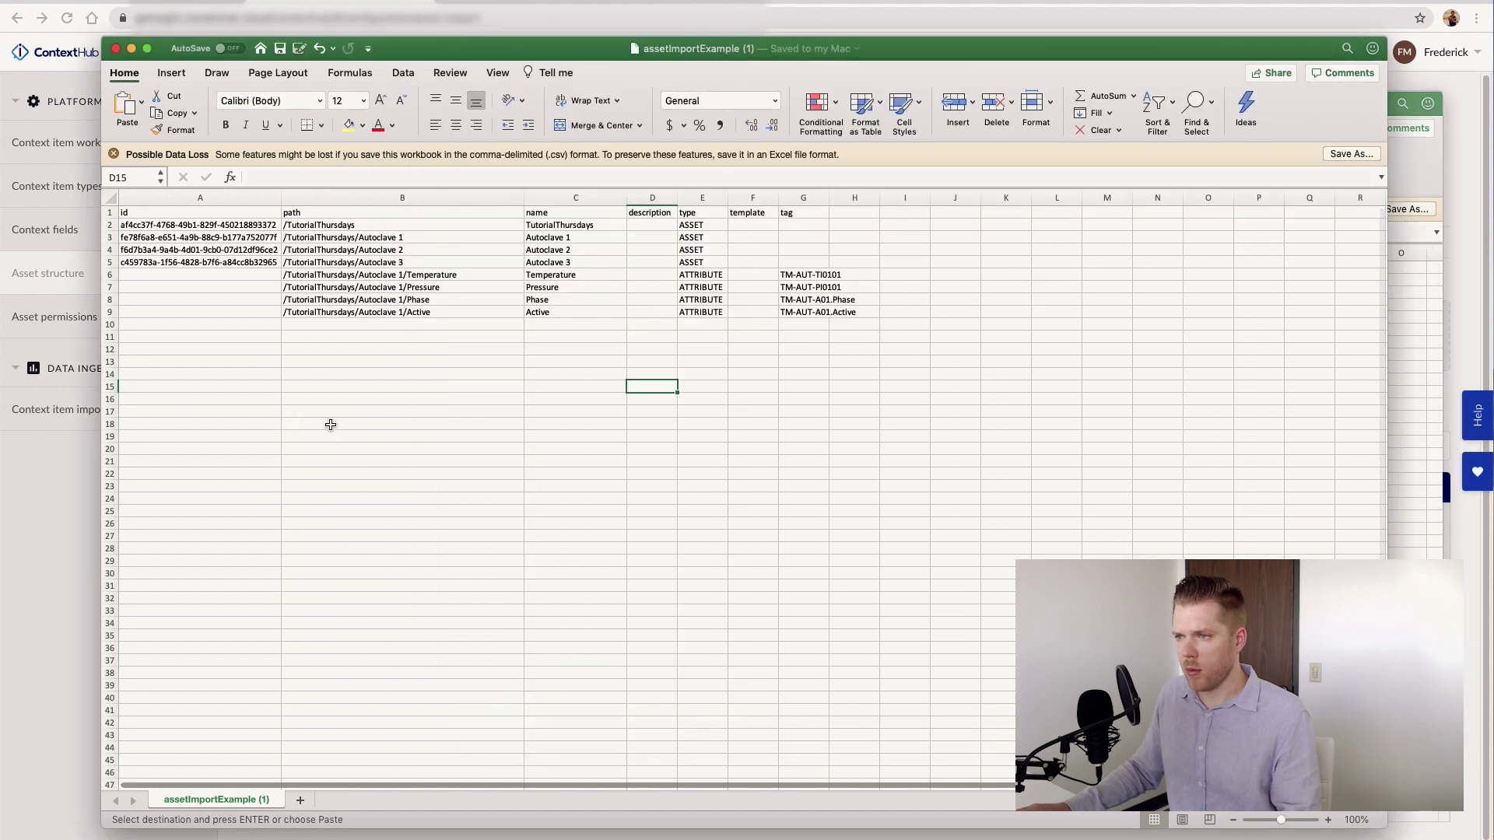
pyautogui.click(234, 276)
pyautogui.press('super+v')
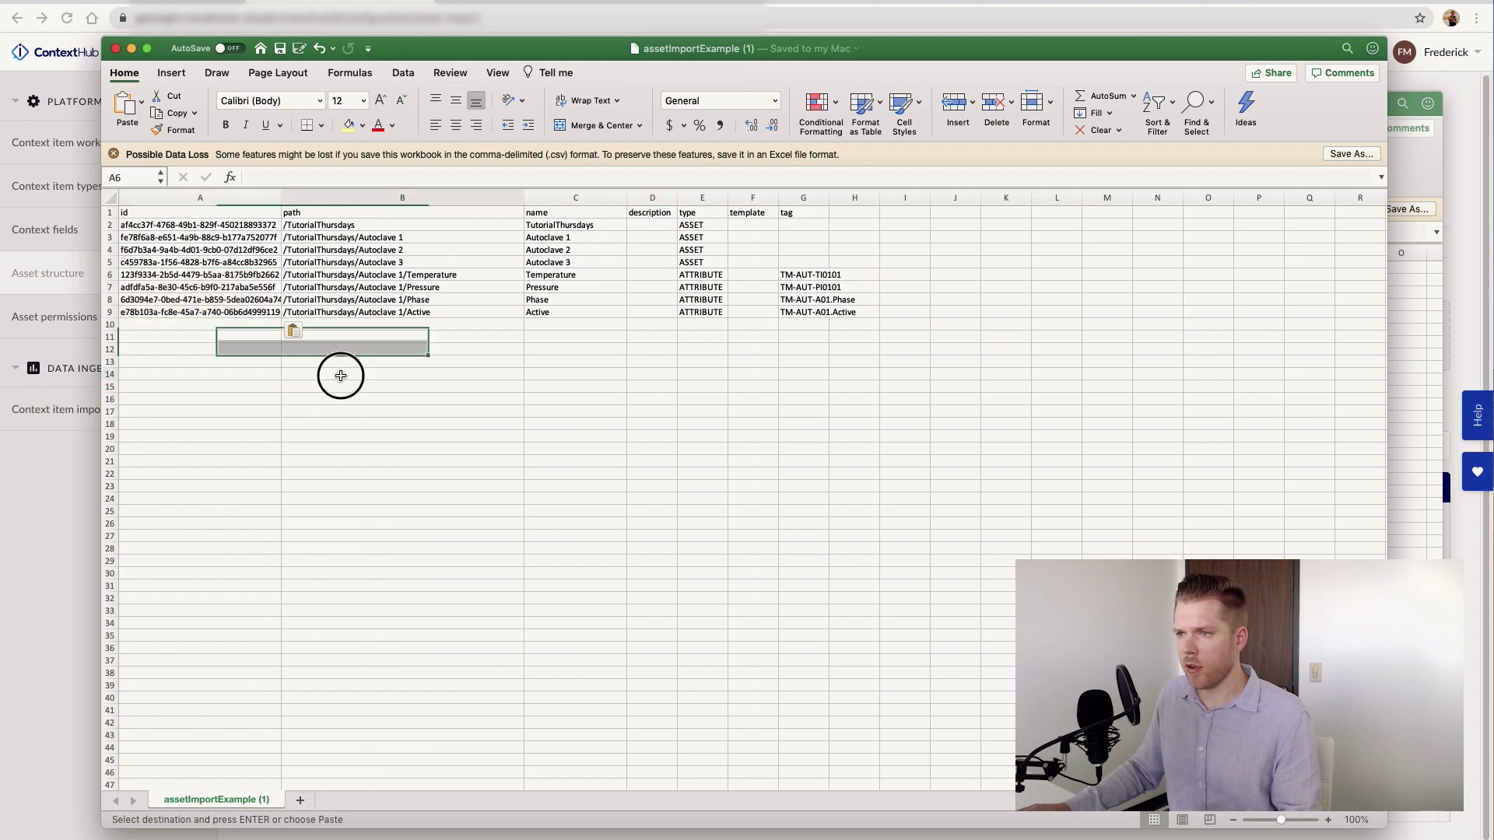
# Step: Duplicate the Autoclave 1 attribute rows B6:G9 into B10 and B14
pyautogui.moveTo(311, 274); pyautogui.dragTo(813, 310)
pyautogui.press('super+c')
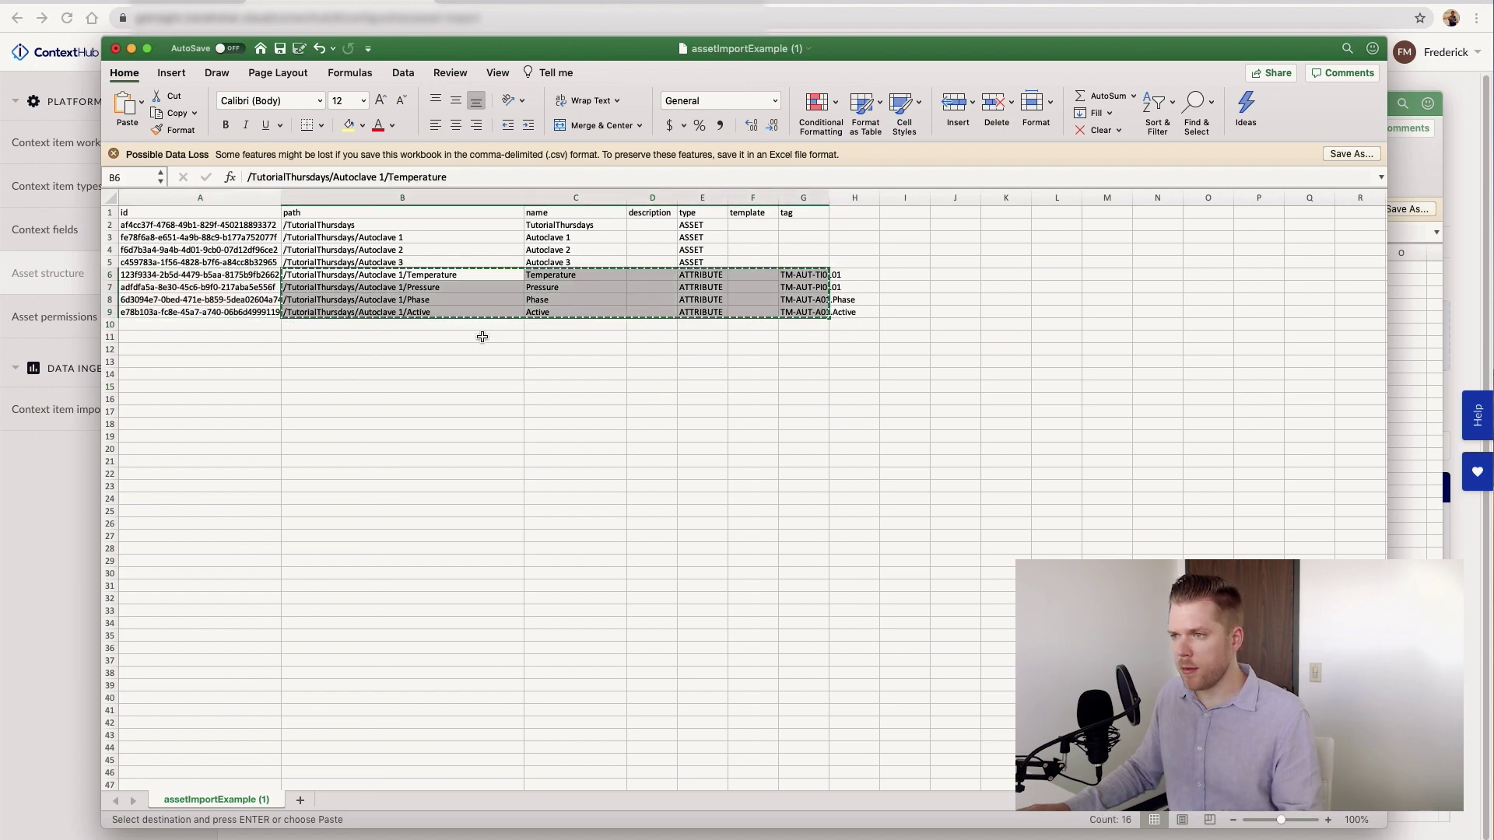
pyautogui.click(483, 325)
pyautogui.press('super+v')
pyautogui.click(381, 377)
pyautogui.press('super+v')
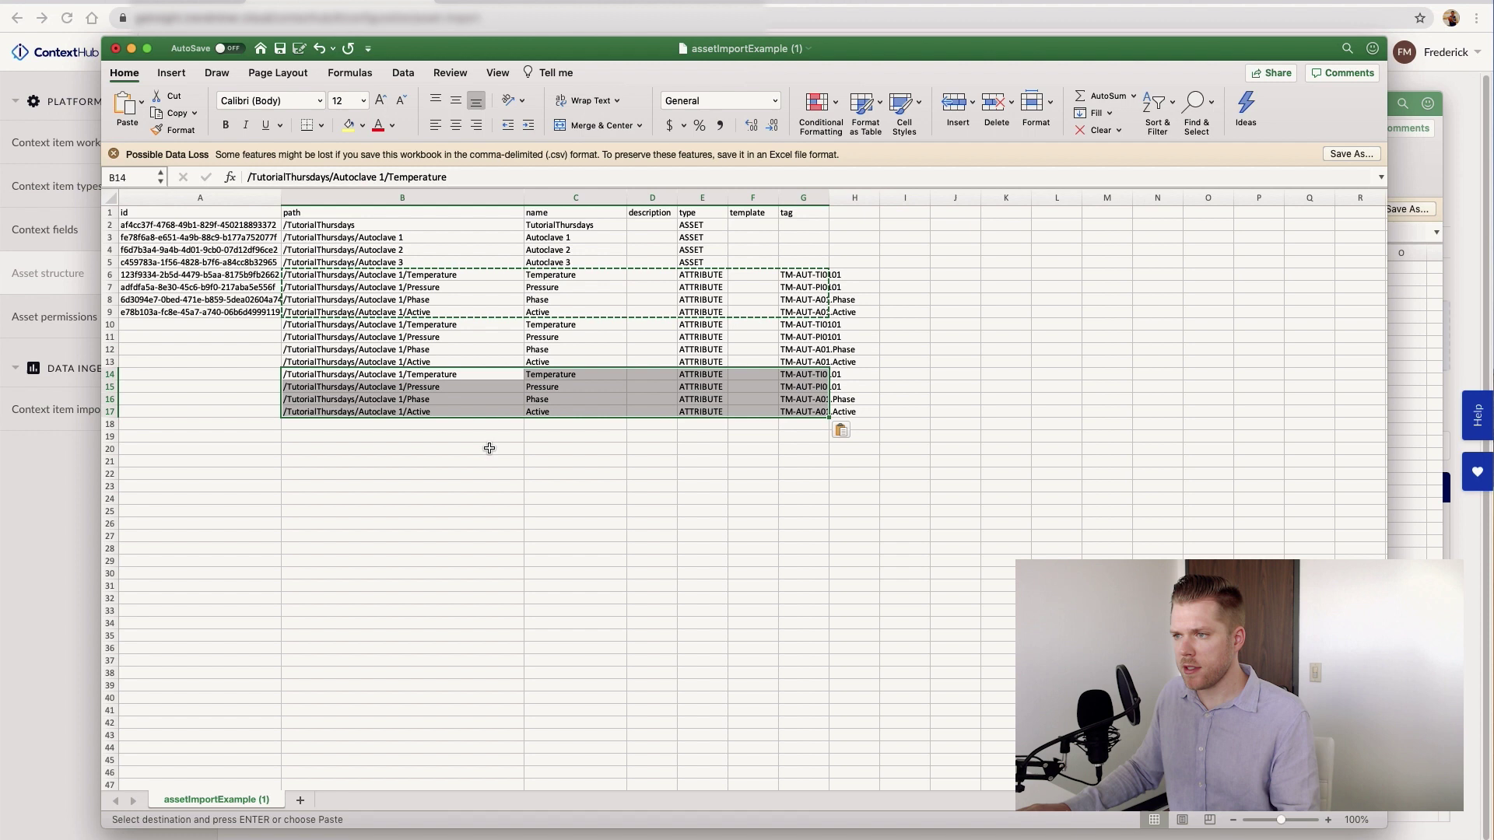
pyautogui.moveTo(404, 322); pyautogui.dragTo(816, 362)
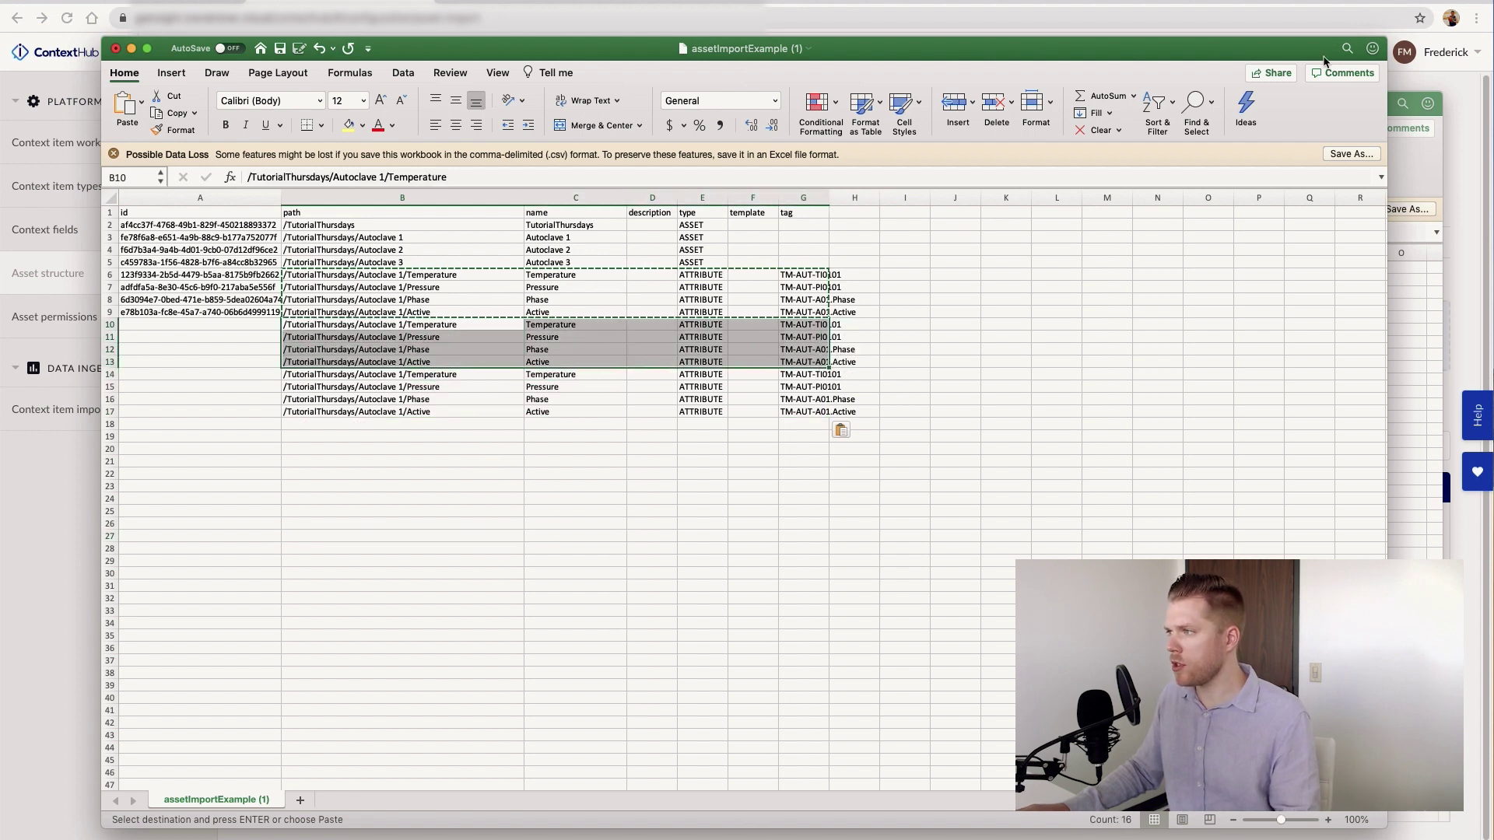
# Step: Replace Autoclave 1 with Autoclave 2 in the copied rows 10–13
pyautogui.hotkey('ctrl', 'h')
pyautogui.press('Tab')
pyautogui.write('Autoclave 3')
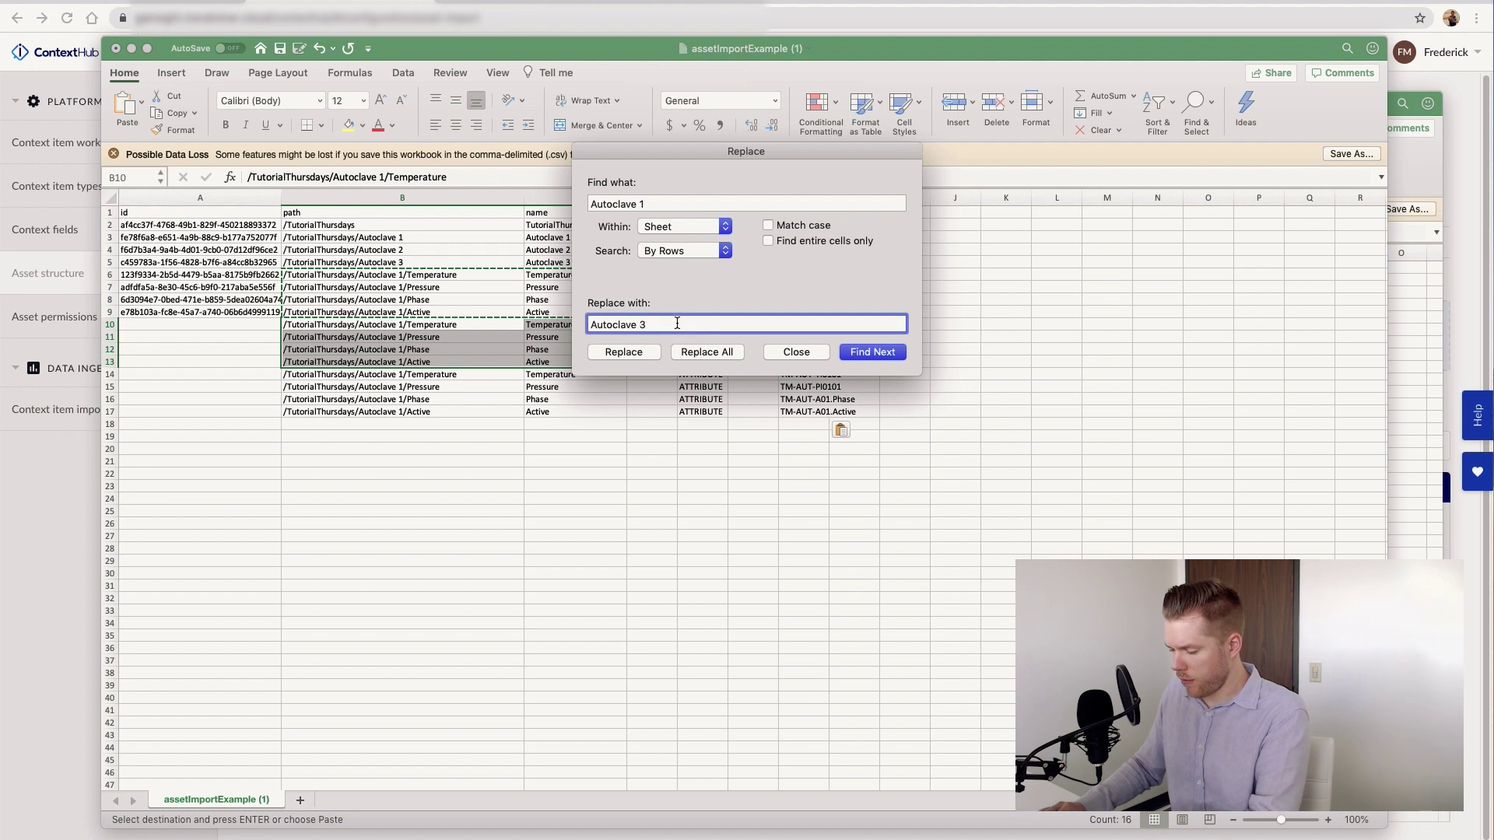
pyautogui.press('BackSpace')
pyautogui.write('2')
pyautogui.click(706, 352)
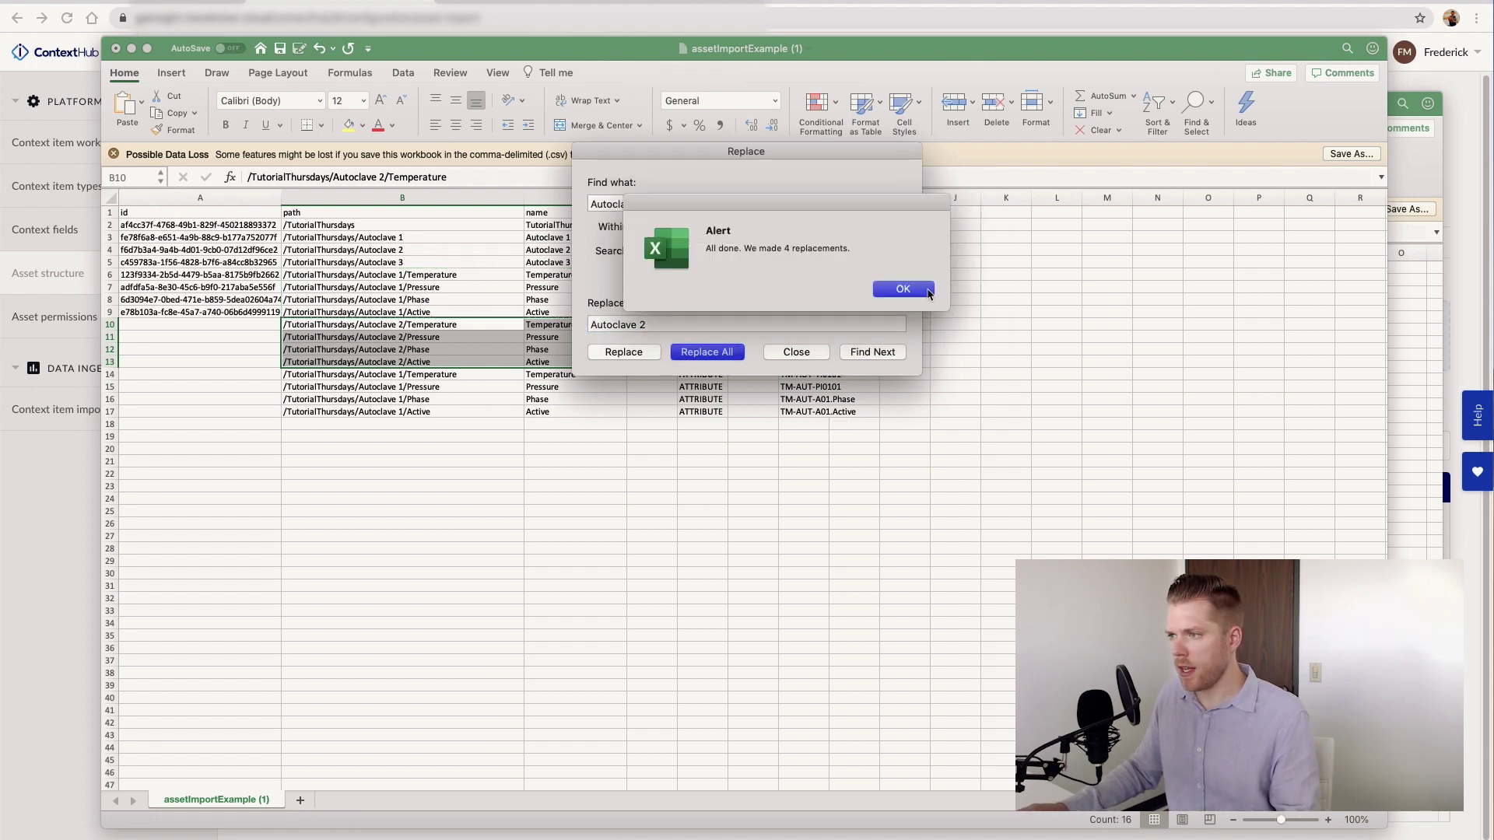
pyautogui.click(901, 288)
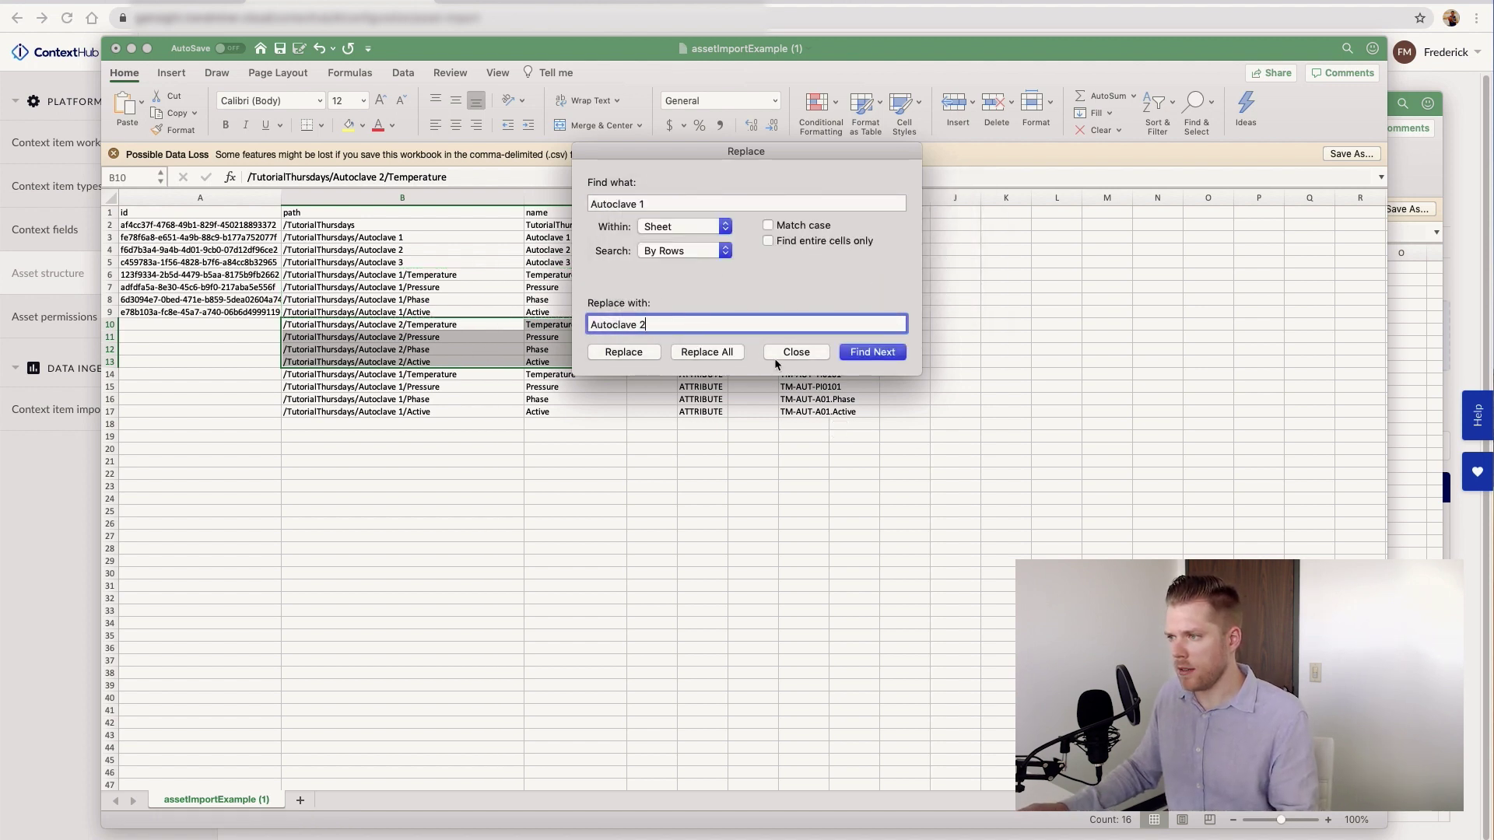
pyautogui.click(796, 351)
# Step: Replace Autoclave 1 with Autoclave 3 in the copied rows 14–17
pyautogui.moveTo(417, 376); pyautogui.dragTo(805, 412)
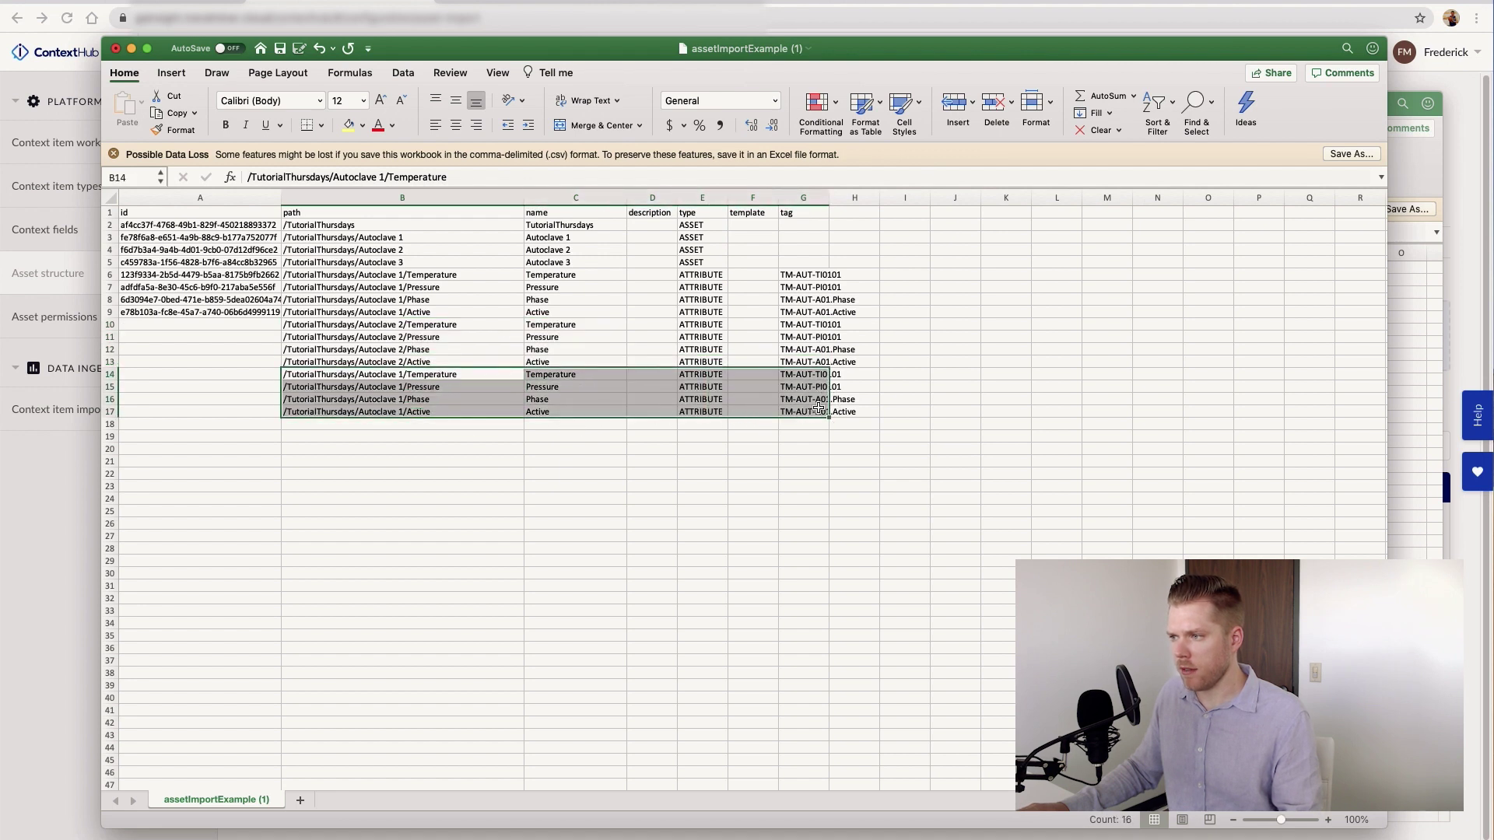
pyautogui.click(1346, 48)
pyautogui.click(1251, 48)
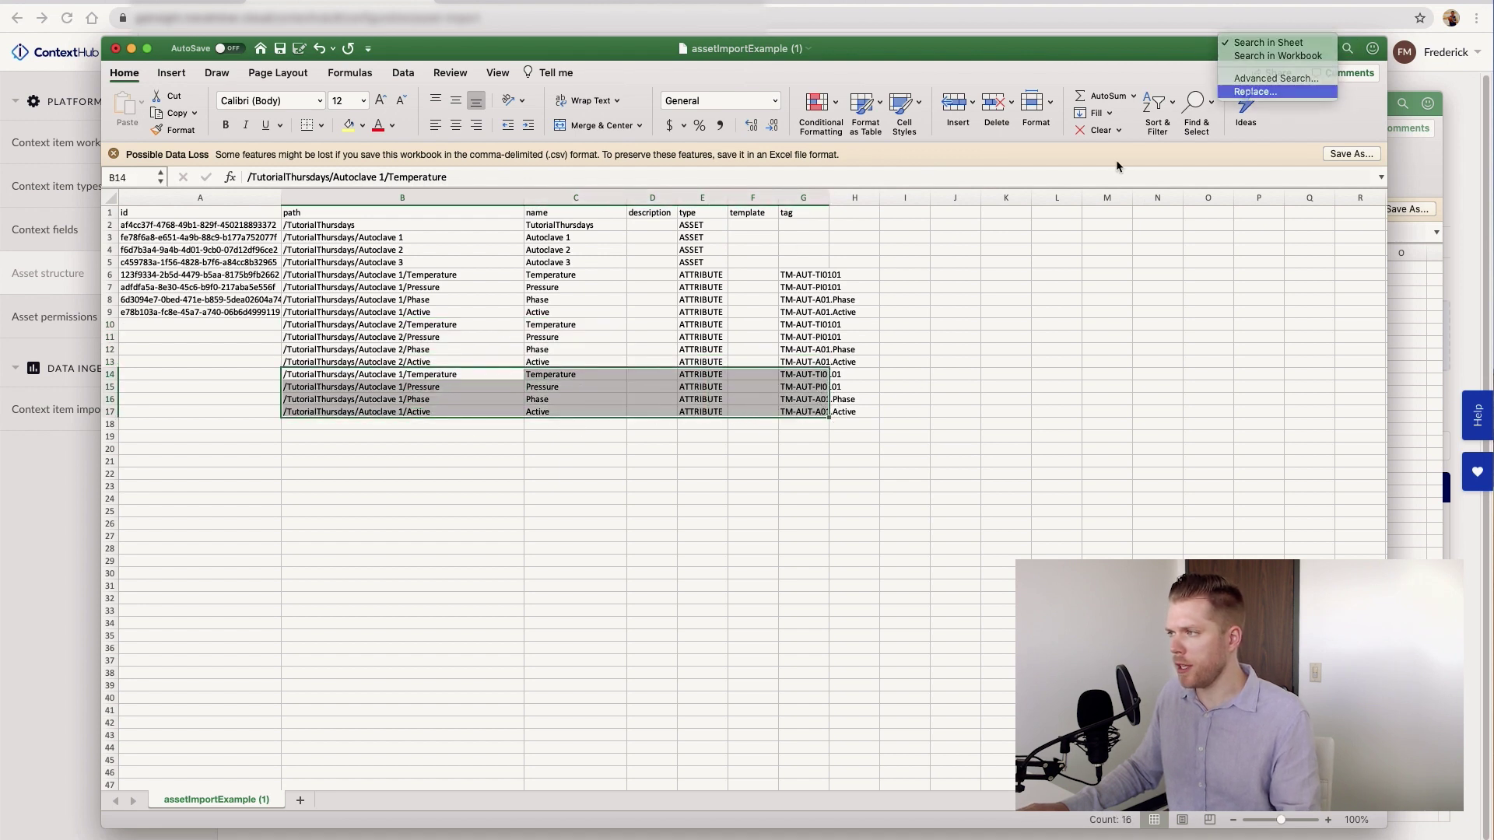
pyautogui.click(1245, 95)
pyautogui.press('BackSpace')
pyautogui.write('3')
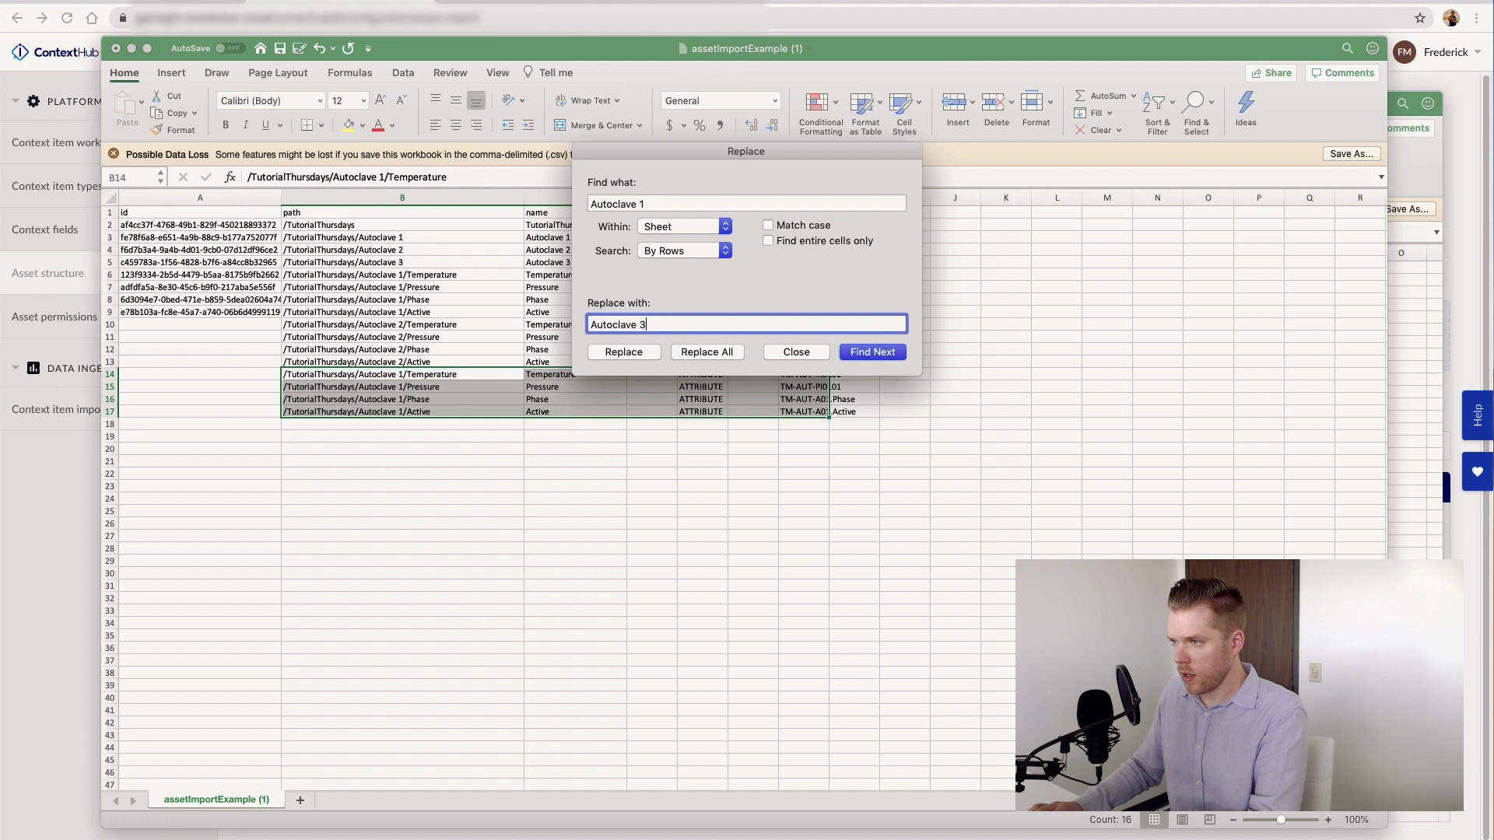
pyautogui.click(706, 352)
pyautogui.click(892, 482)
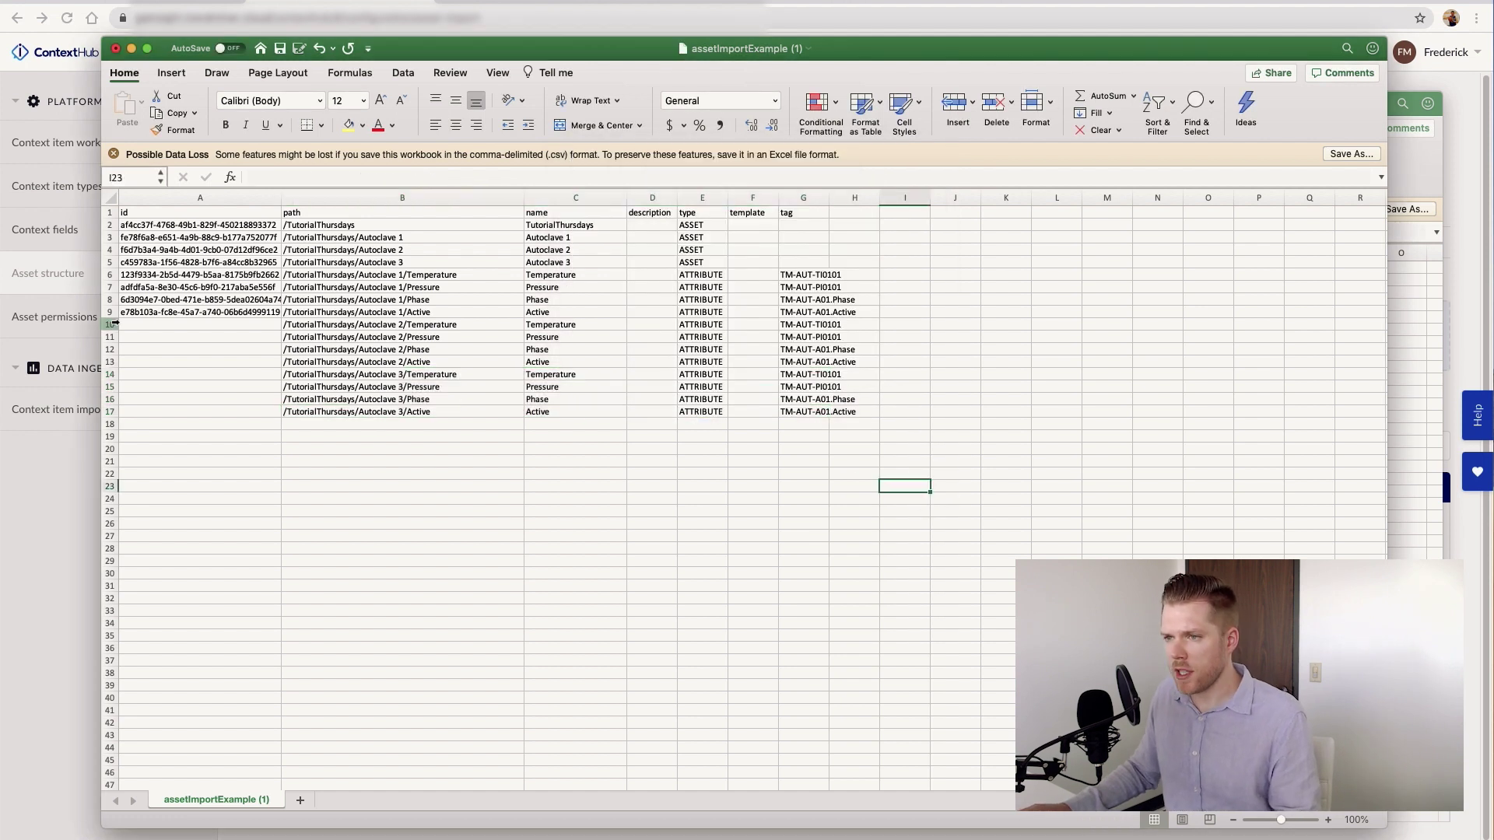
# Step: Change the Autoclave 2 tags to TM-AUT-TI0201, PI0201, A02.Phase and A02.Active
pyautogui.moveTo(110, 325); pyautogui.dragTo(110, 361)
pyautogui.click(798, 326)
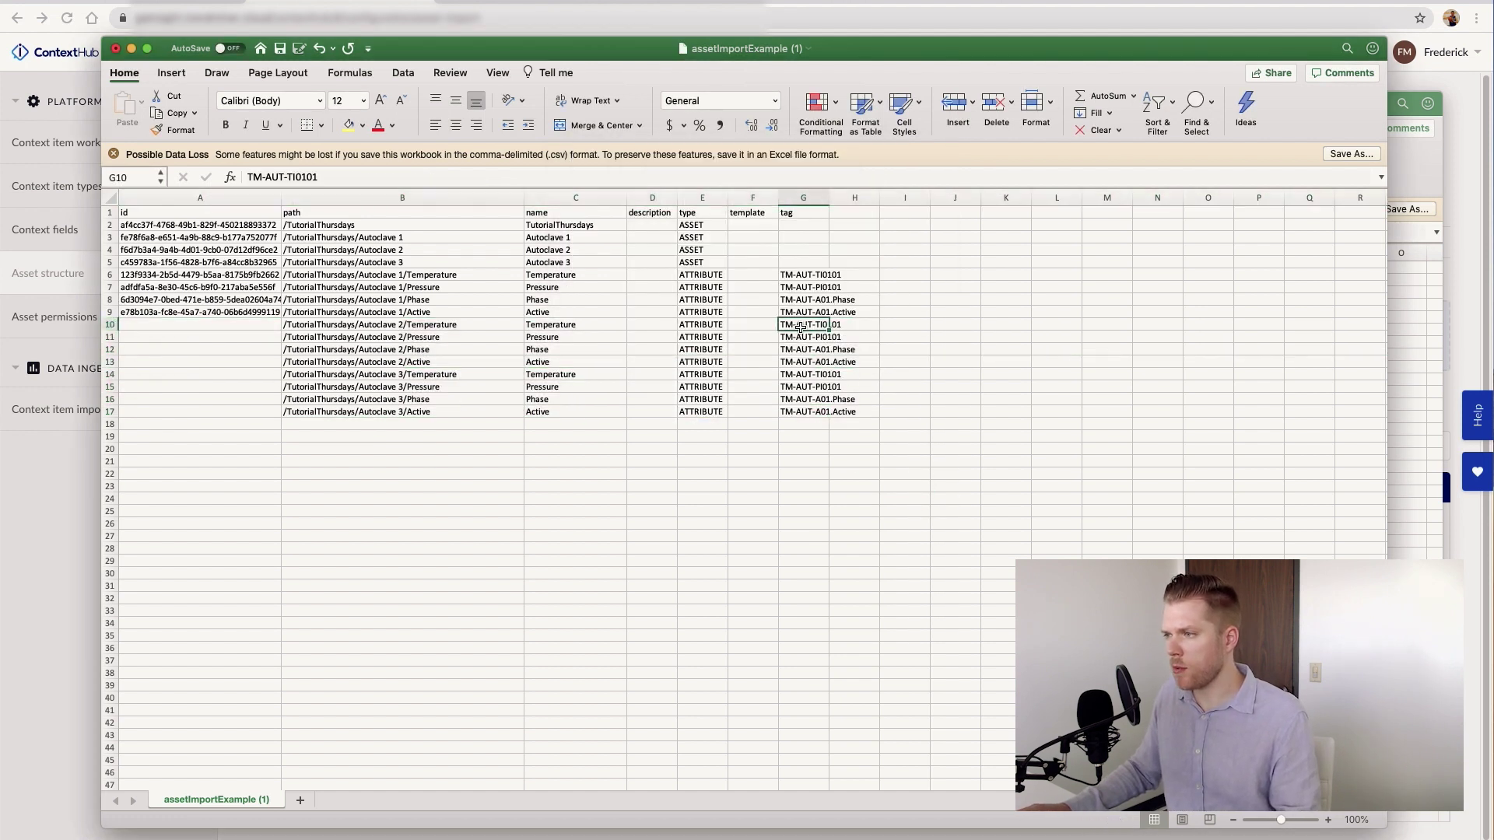
pyautogui.click(311, 177)
pyautogui.press('BackSpace')
pyautogui.write('2')
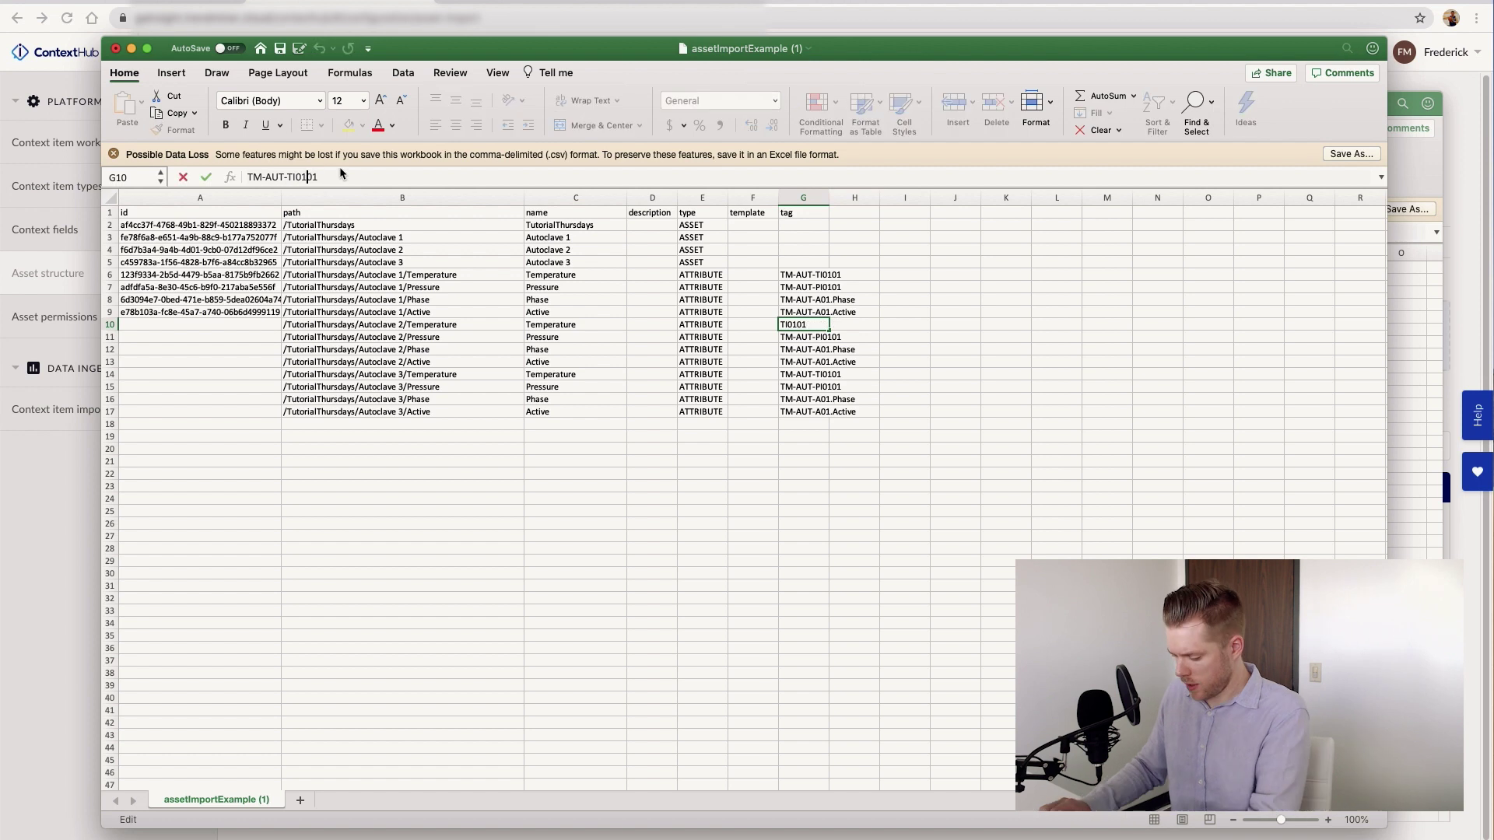
pyautogui.press('Return')
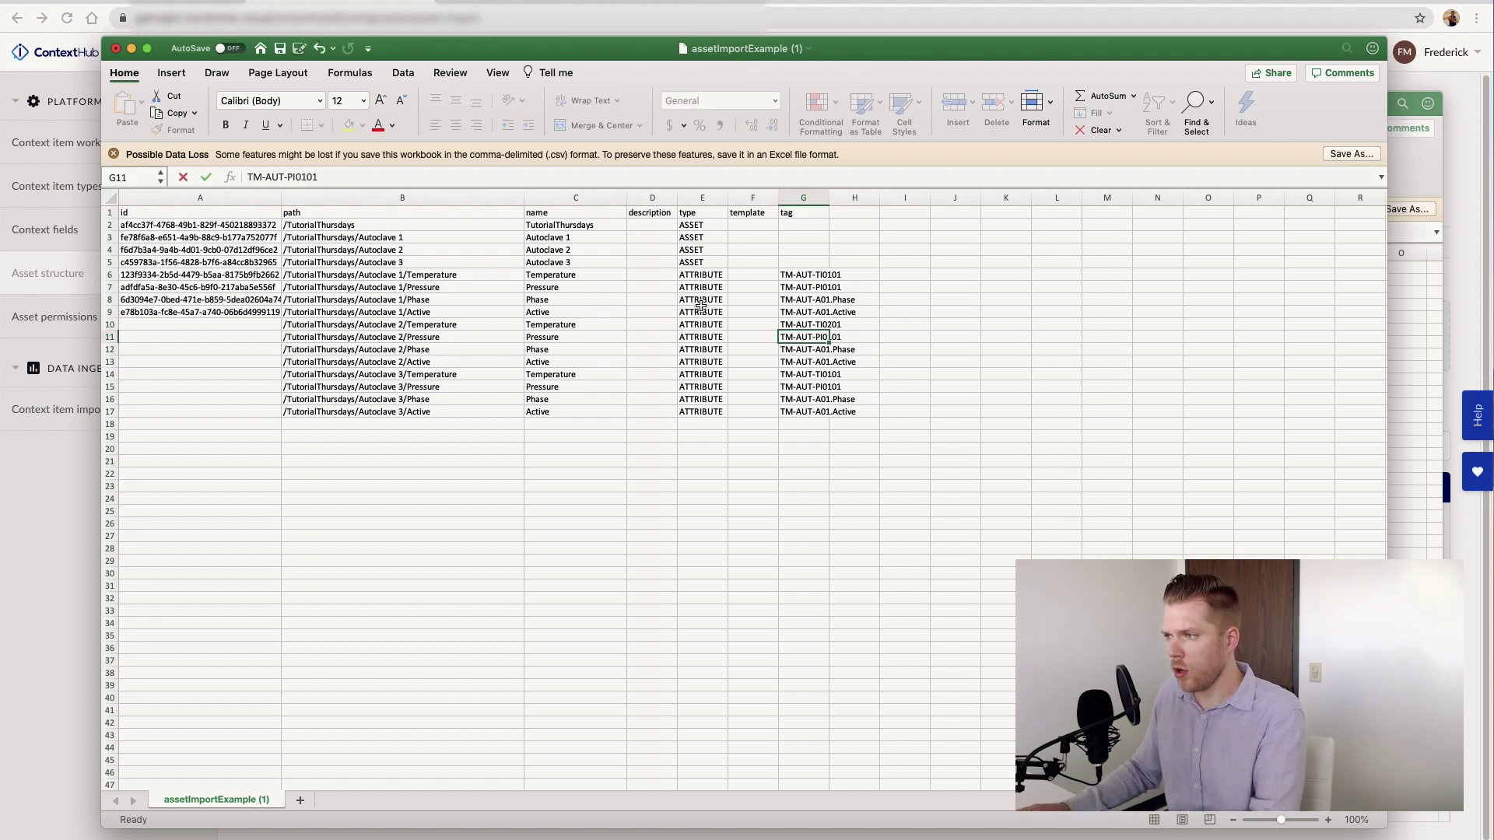
pyautogui.click(310, 177)
pyautogui.press('BackSpace')
pyautogui.write('2')
pyautogui.press('Return')
pyautogui.click(300, 178)
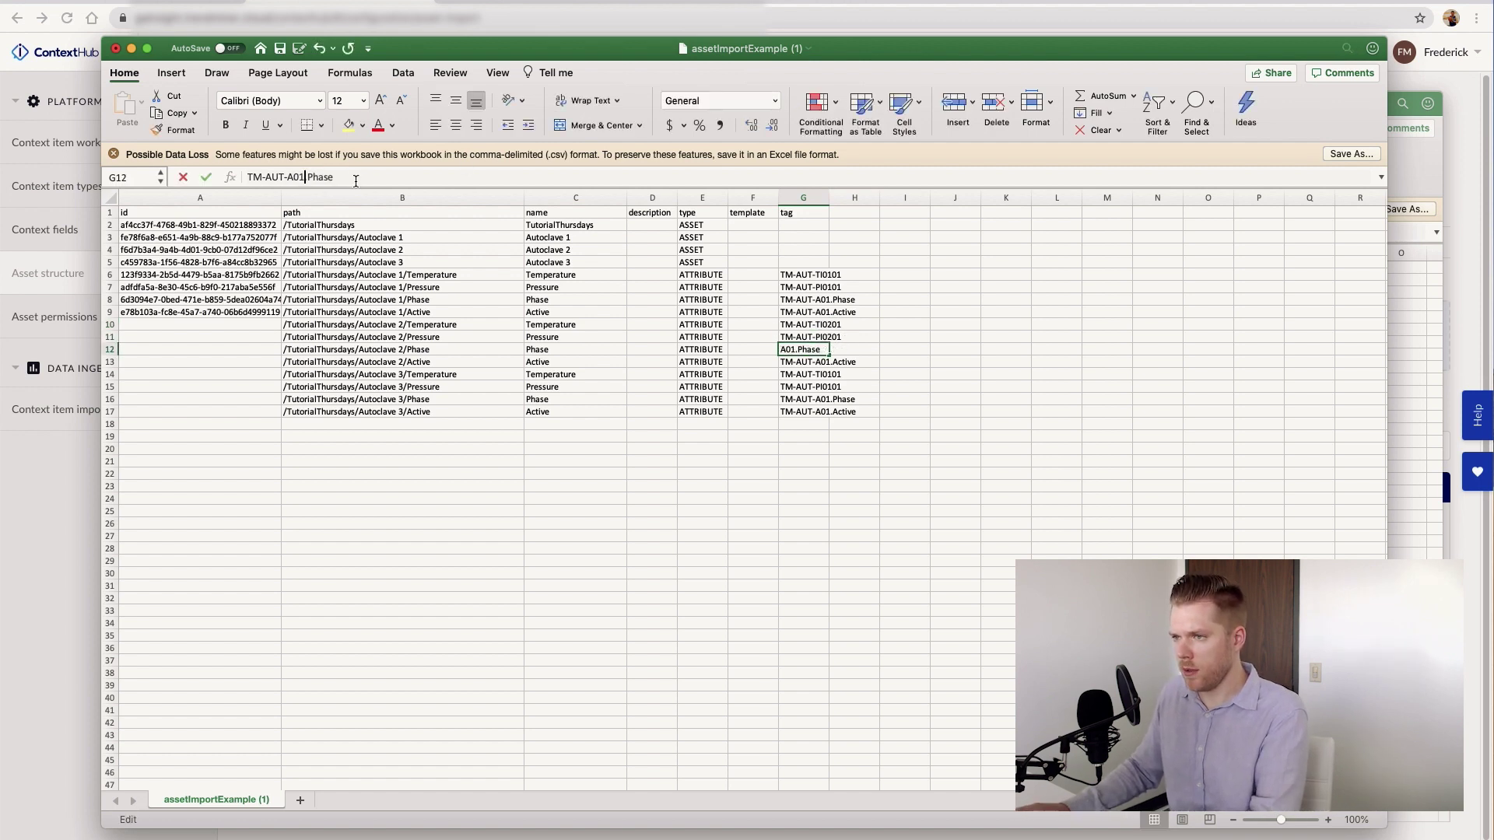
pyautogui.press('BackSpace')
pyautogui.write('2')
pyautogui.press('Return')
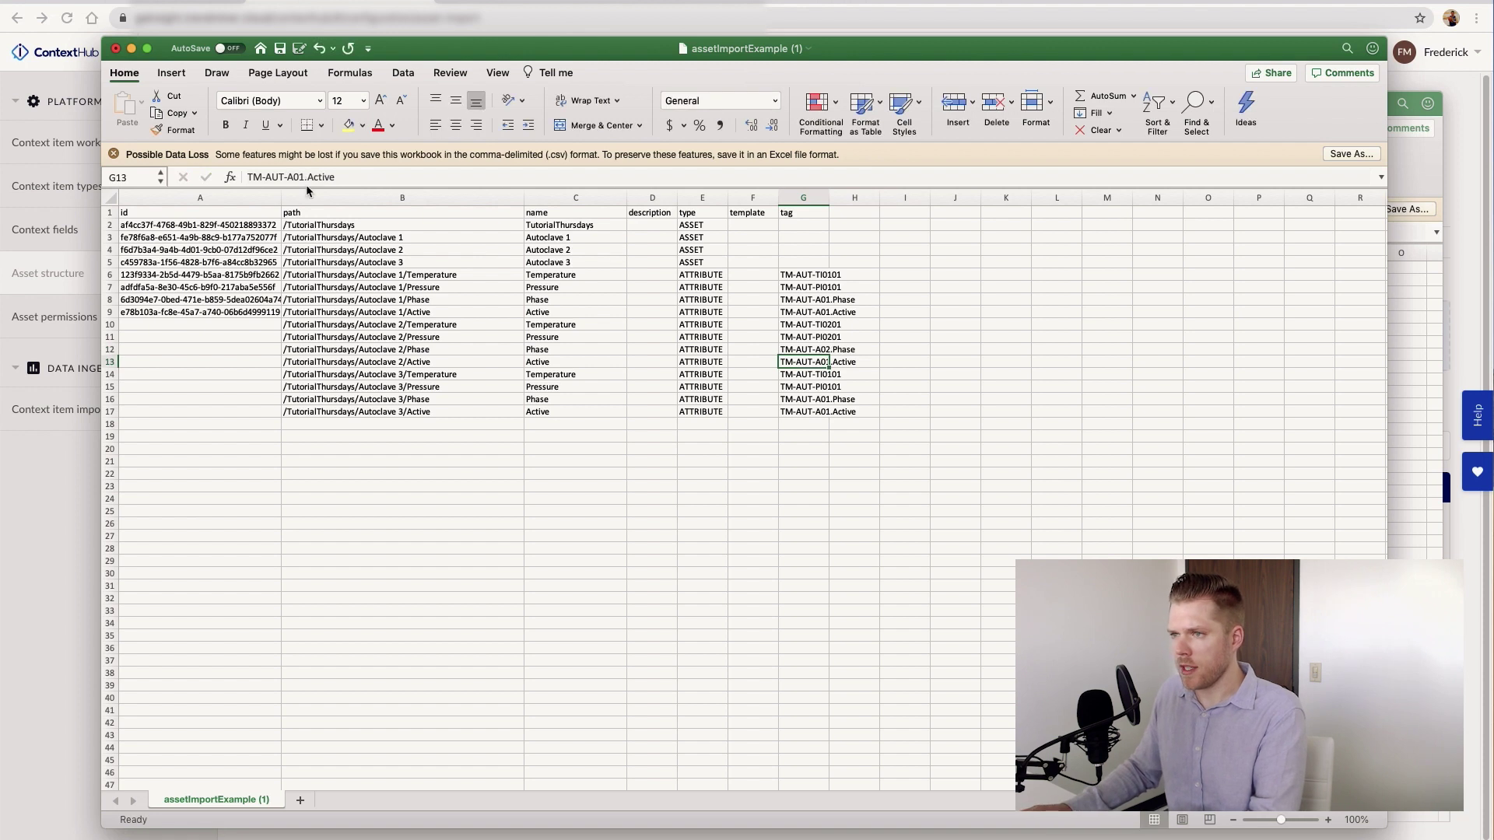
pyautogui.press('BackSpace')
pyautogui.write('2')
pyautogui.press('Return')
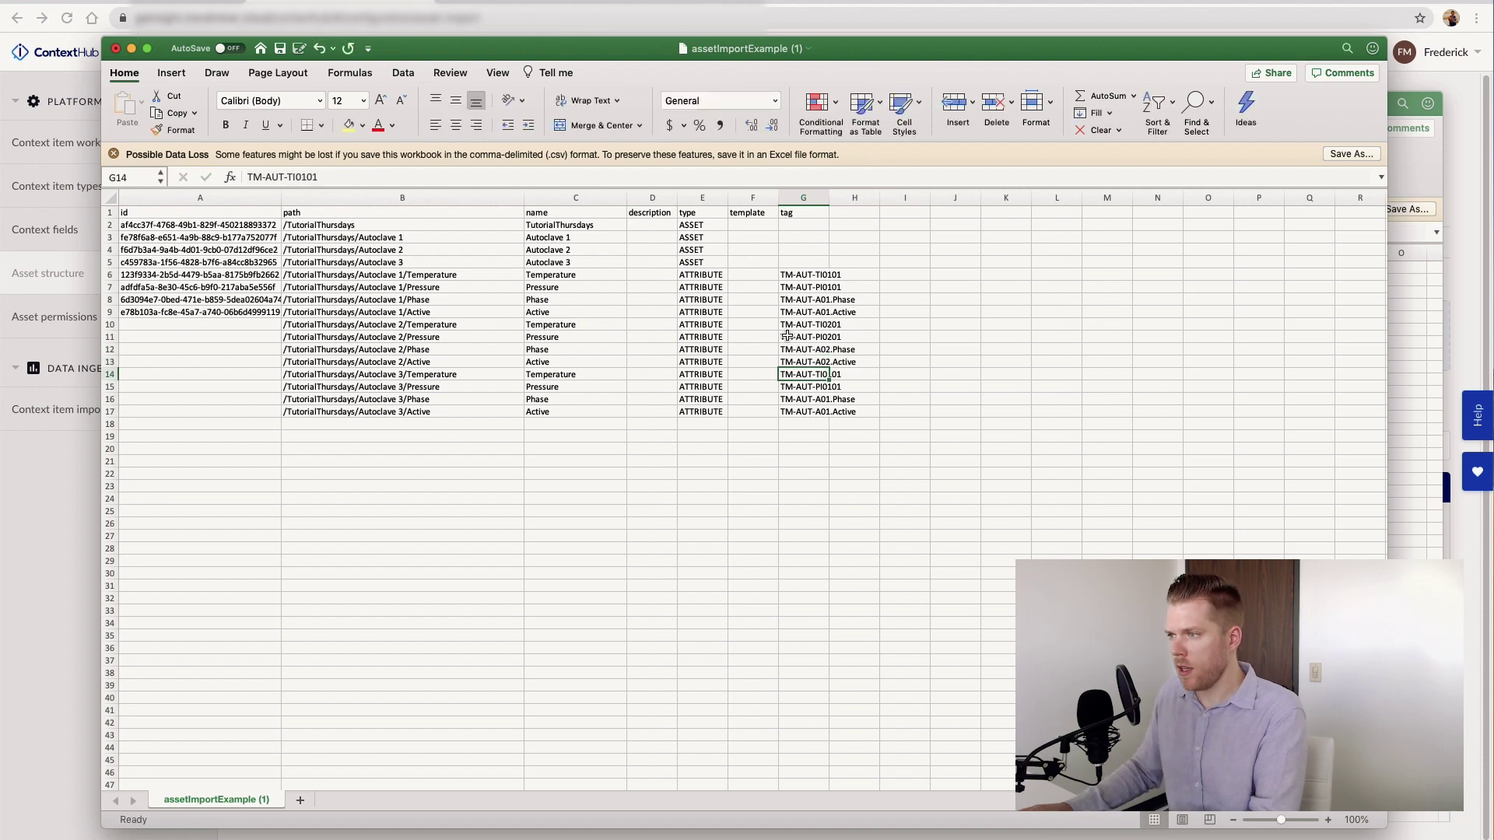
# Step: Change the Autoclave 3 tags to TM-AUT-TI0301, PI0301, A03.Phase and A03.Active
pyautogui.click(307, 177)
pyautogui.press('BackSpace')
pyautogui.write('3')
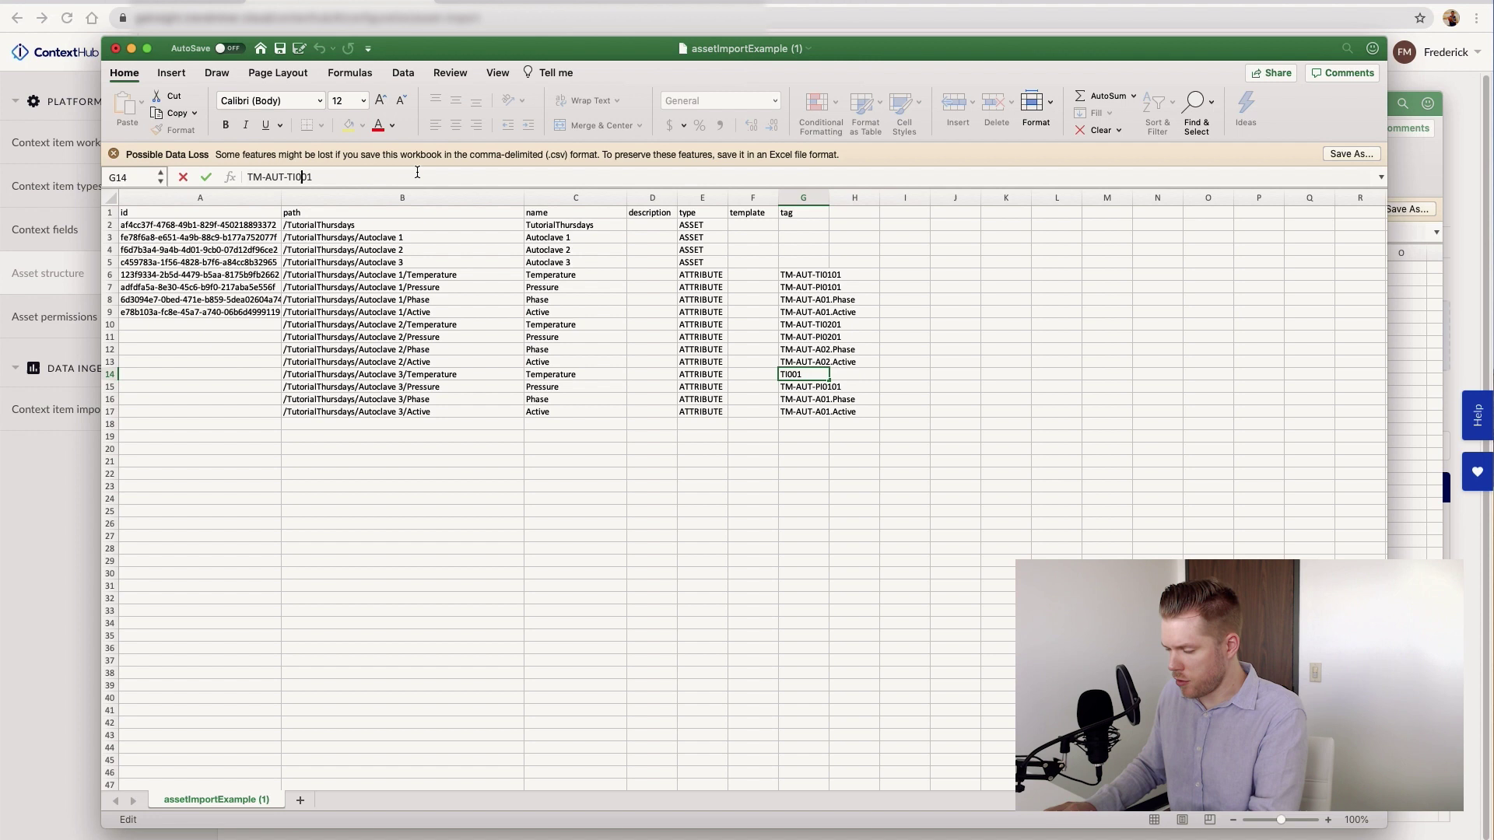
pyautogui.press('Return')
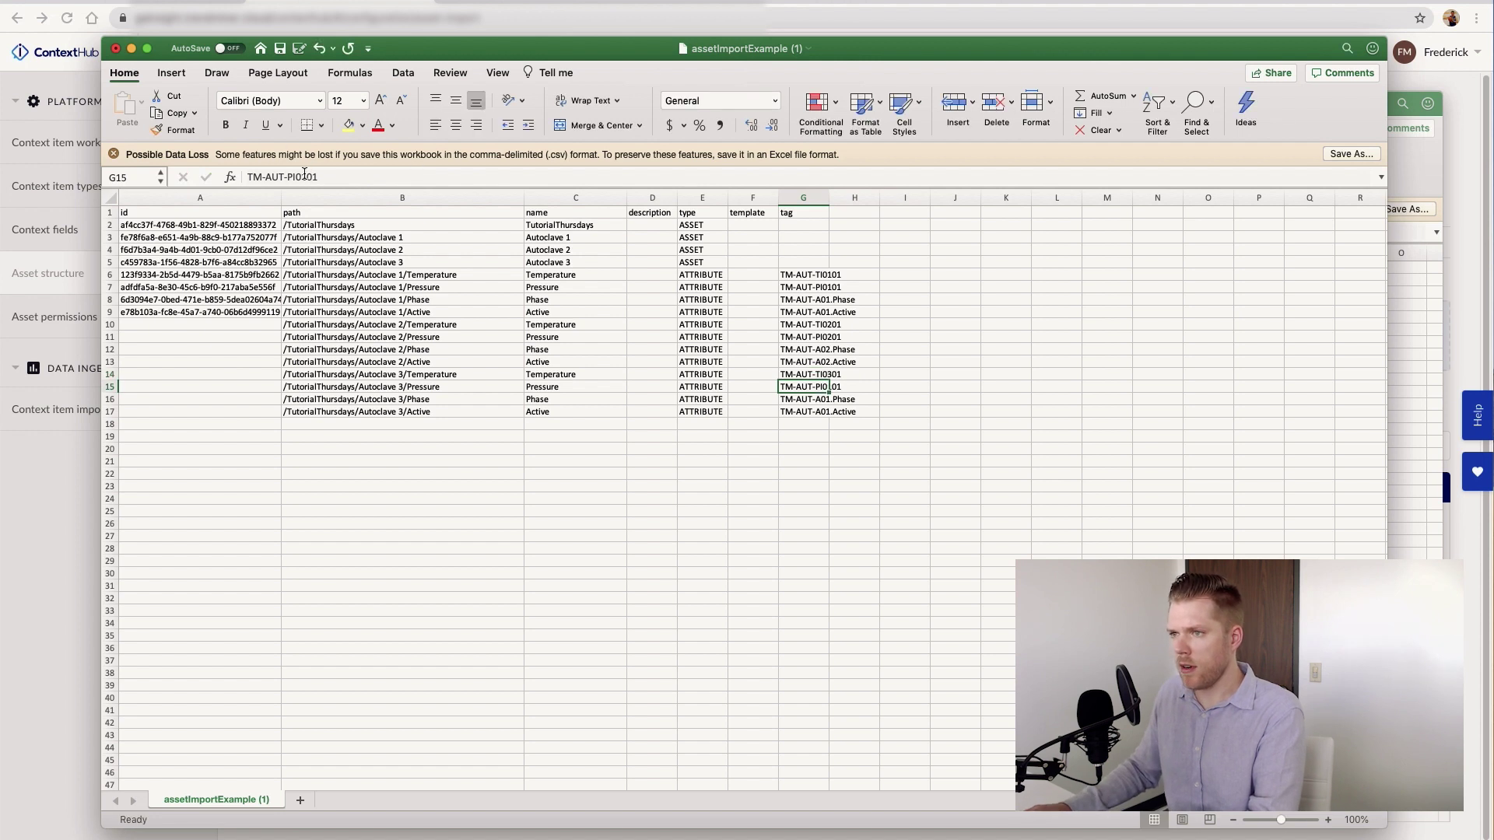
pyautogui.press('BackSpace')
pyautogui.write('3')
pyautogui.press('Return')
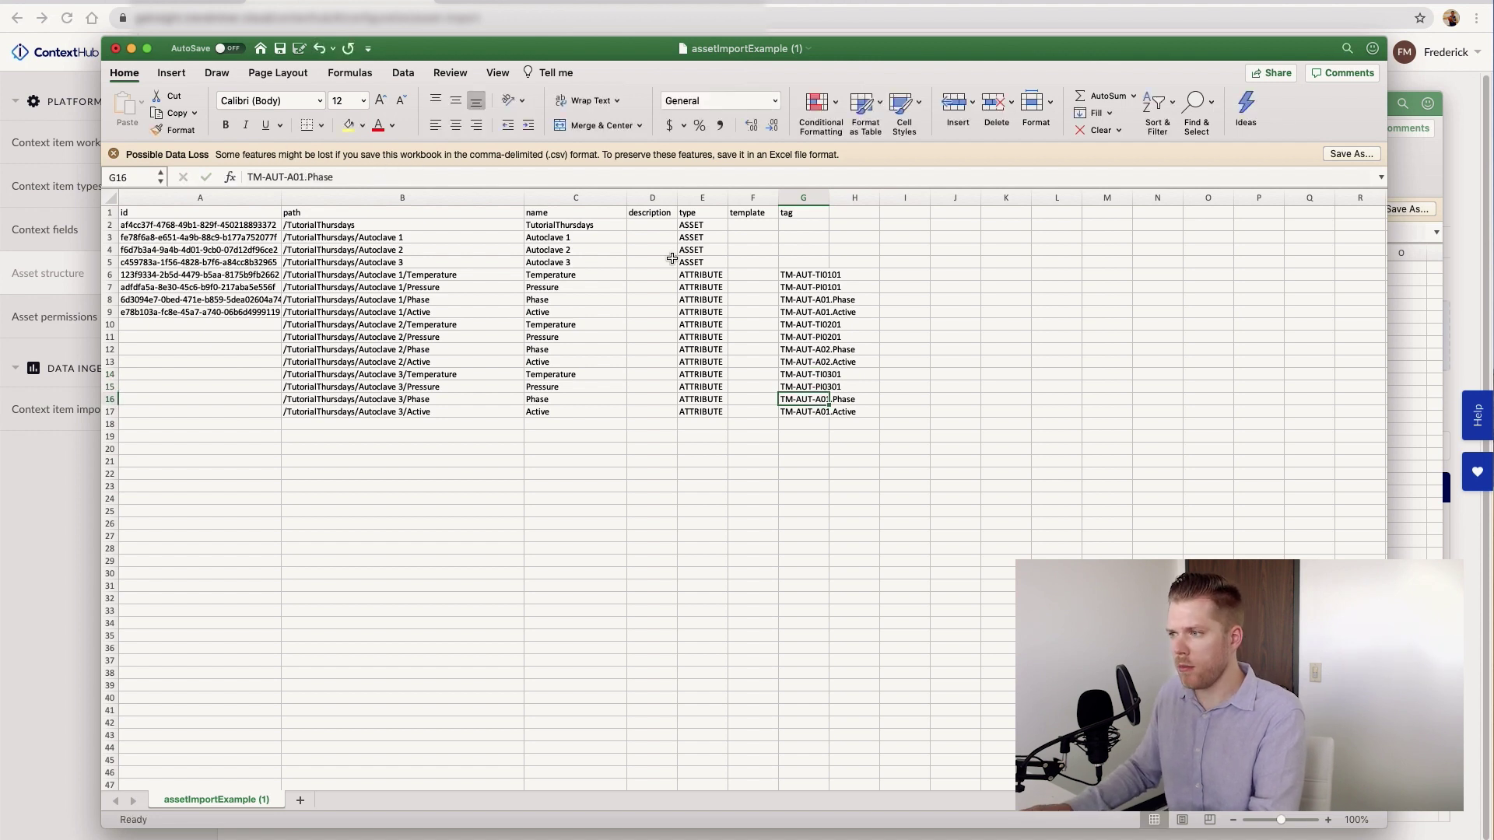
pyautogui.click(304, 177)
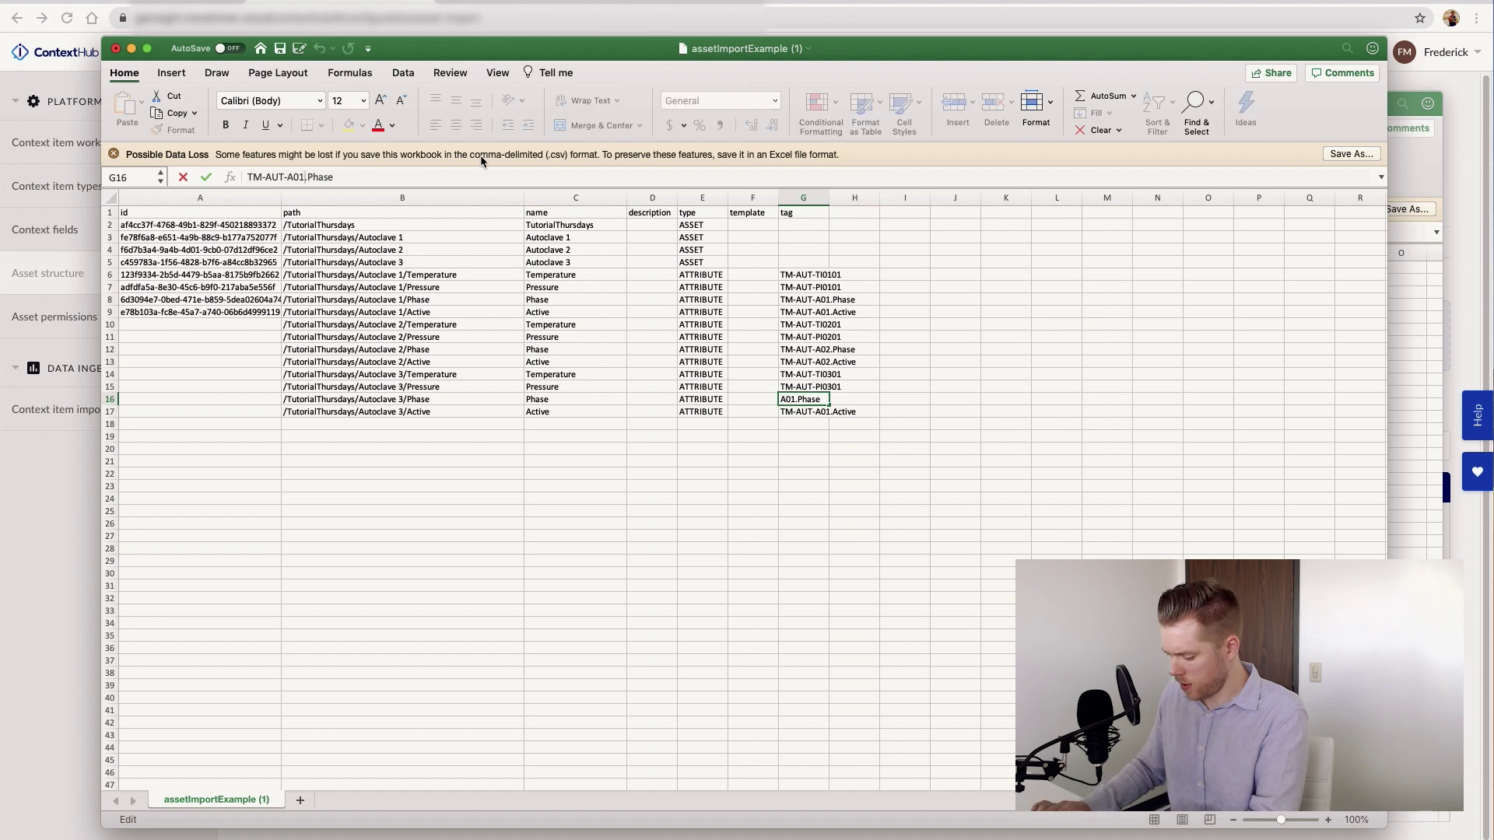
pyautogui.press('BackSpace')
pyautogui.write('3')
pyautogui.press('Return')
pyautogui.click(303, 176)
pyautogui.press('BackSpace')
pyautogui.write('3')
pyautogui.press('Return')
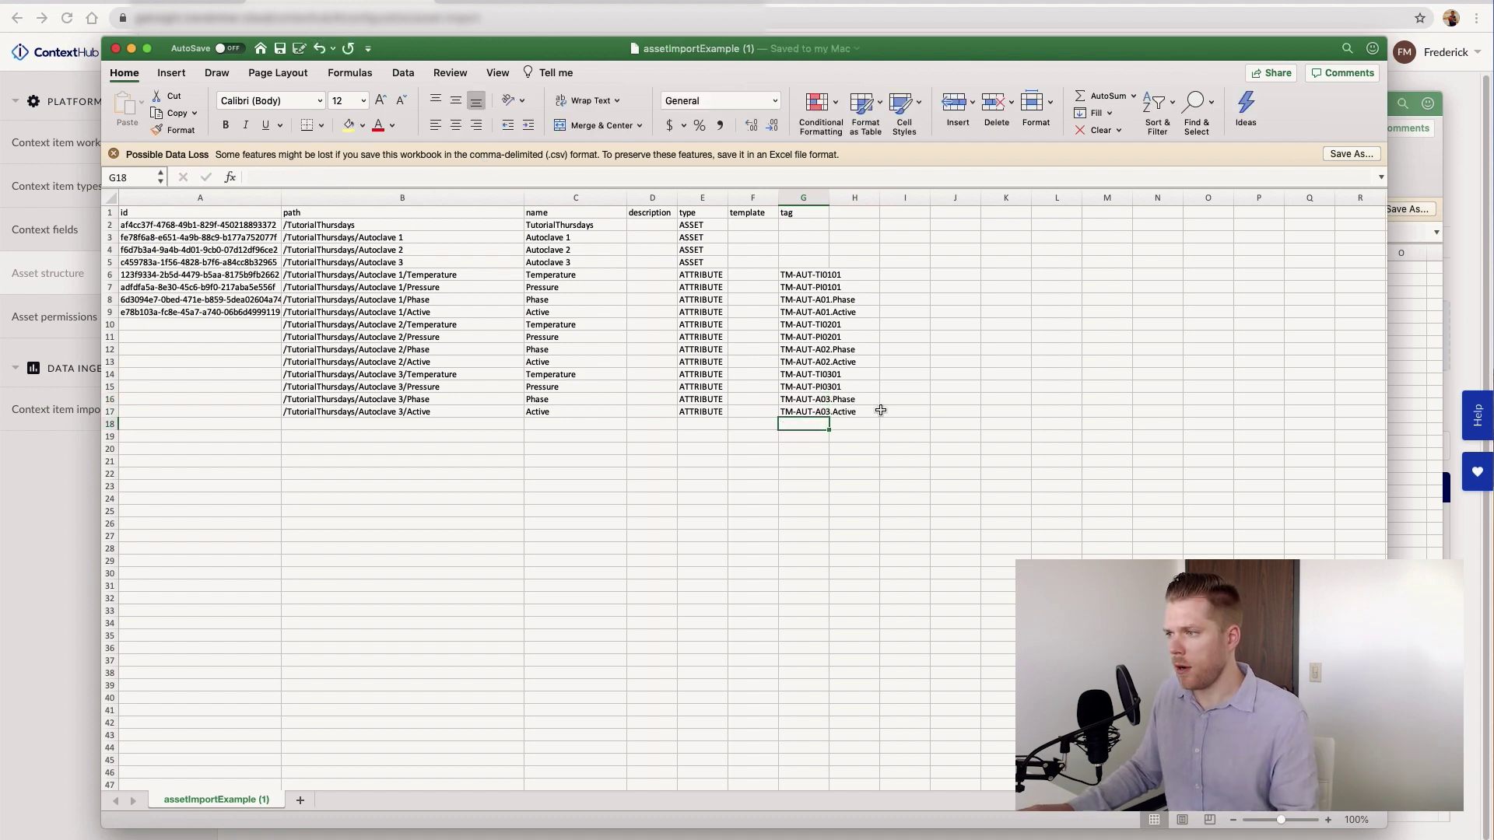
pyautogui.click(955, 436)
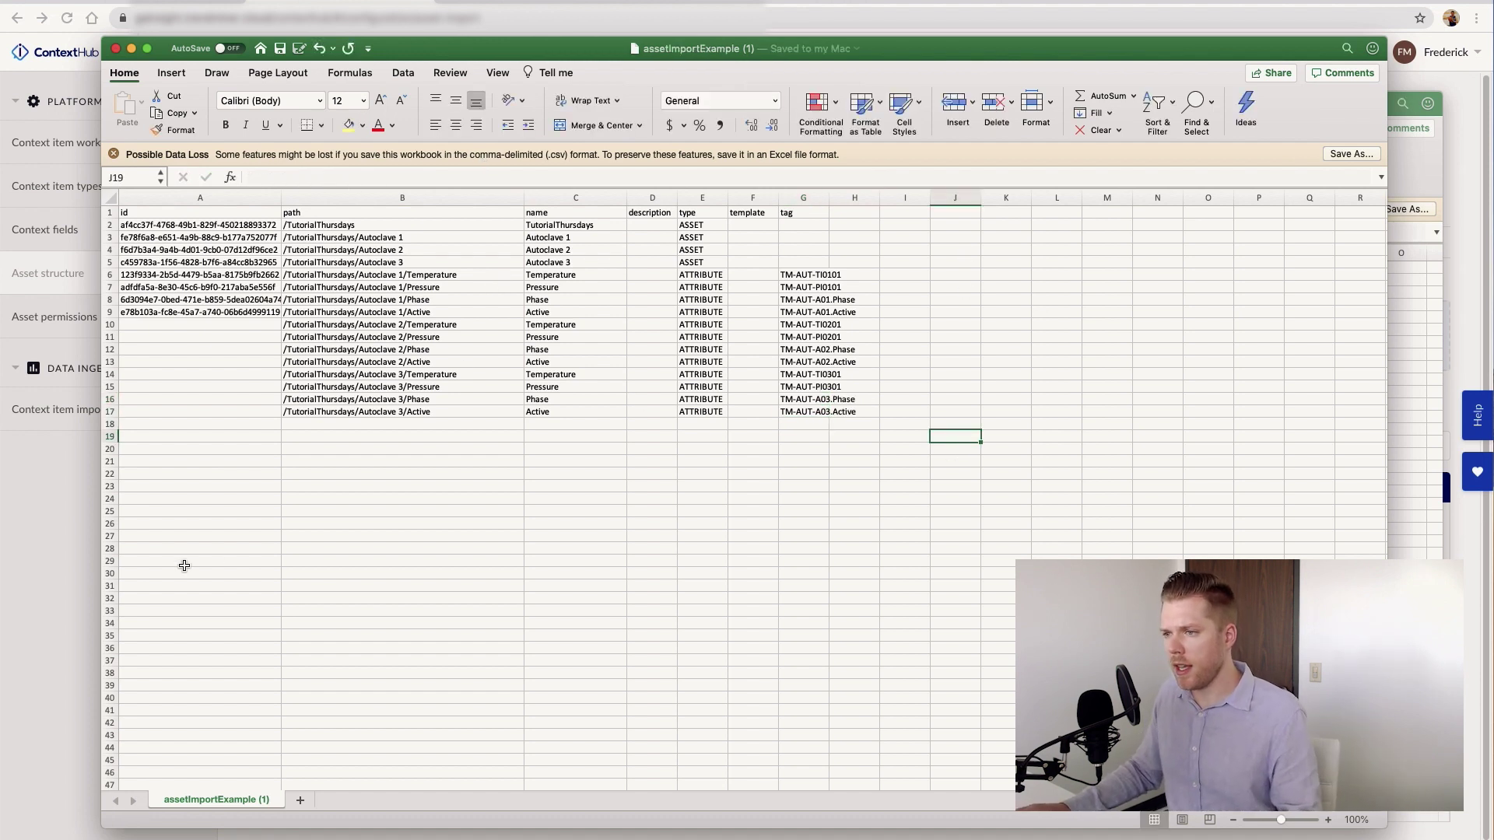
# Step: Import assetImportExample (1).csv as the asset structure and refresh the import history
pyautogui.click(61, 538)
pyautogui.click(527, 333)
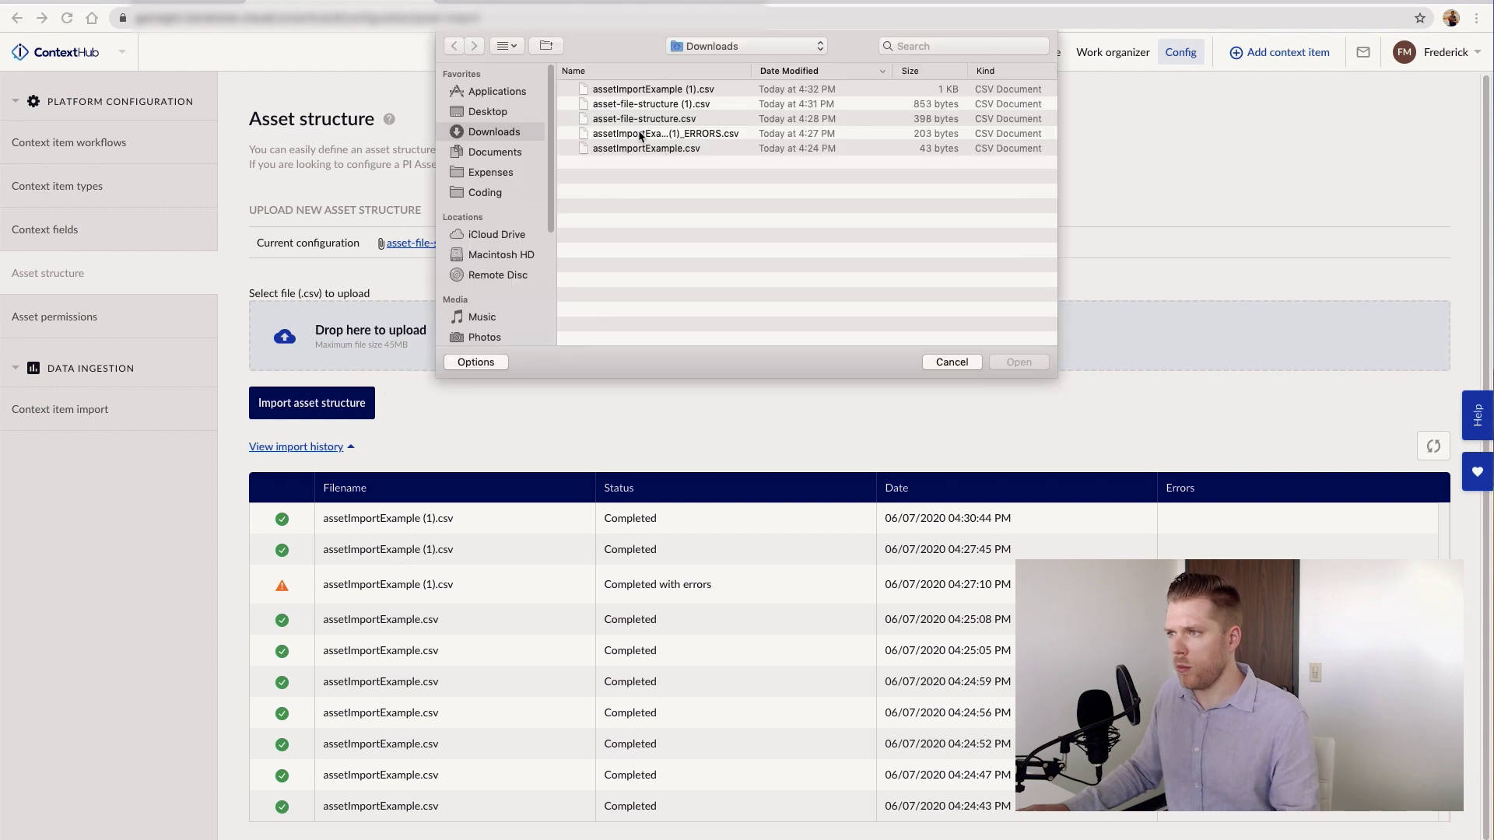
pyautogui.doubleClick(652, 89)
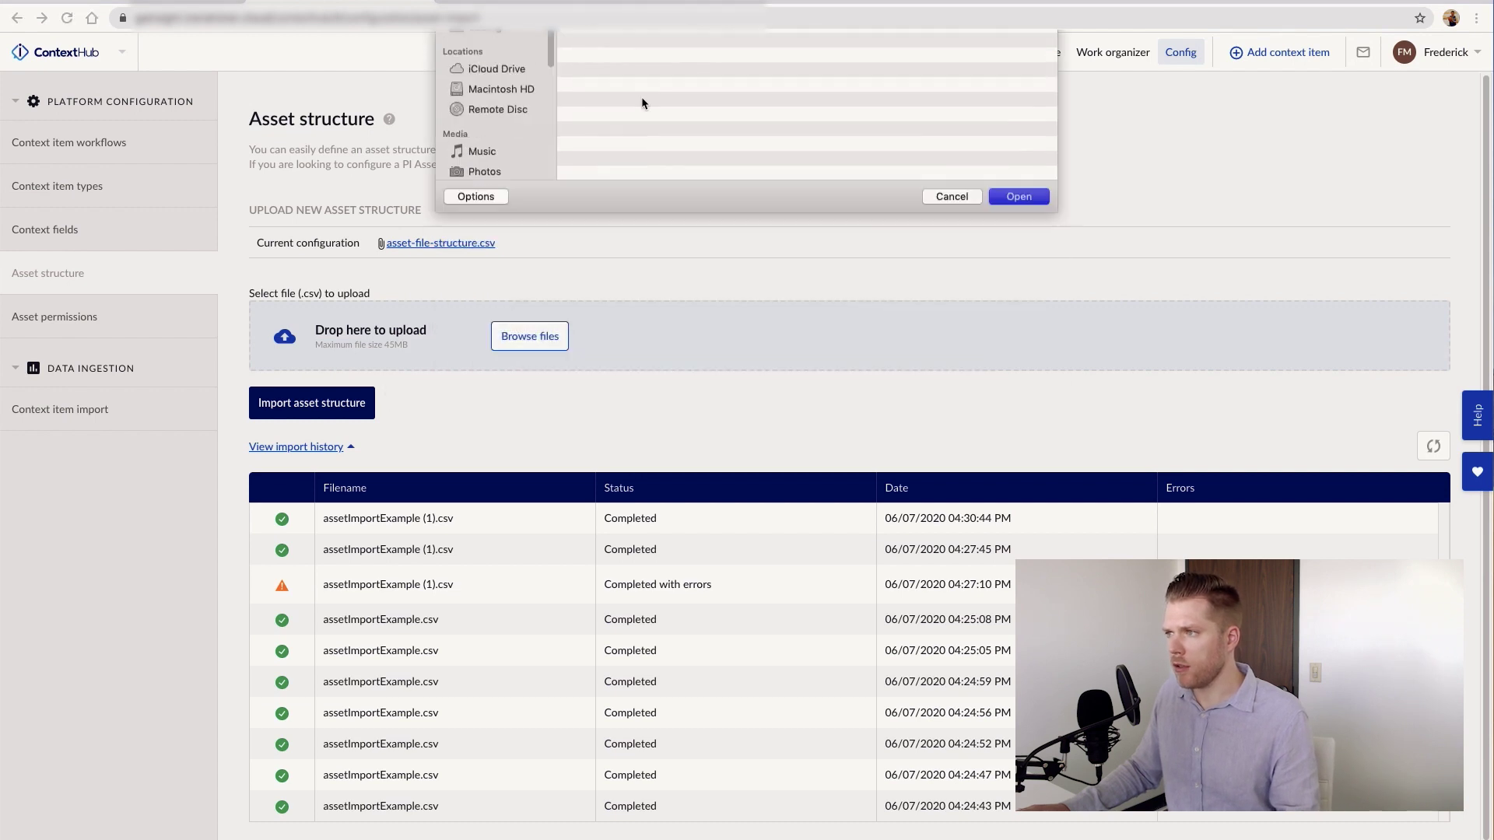
pyautogui.click(331, 406)
pyautogui.click(752, 507)
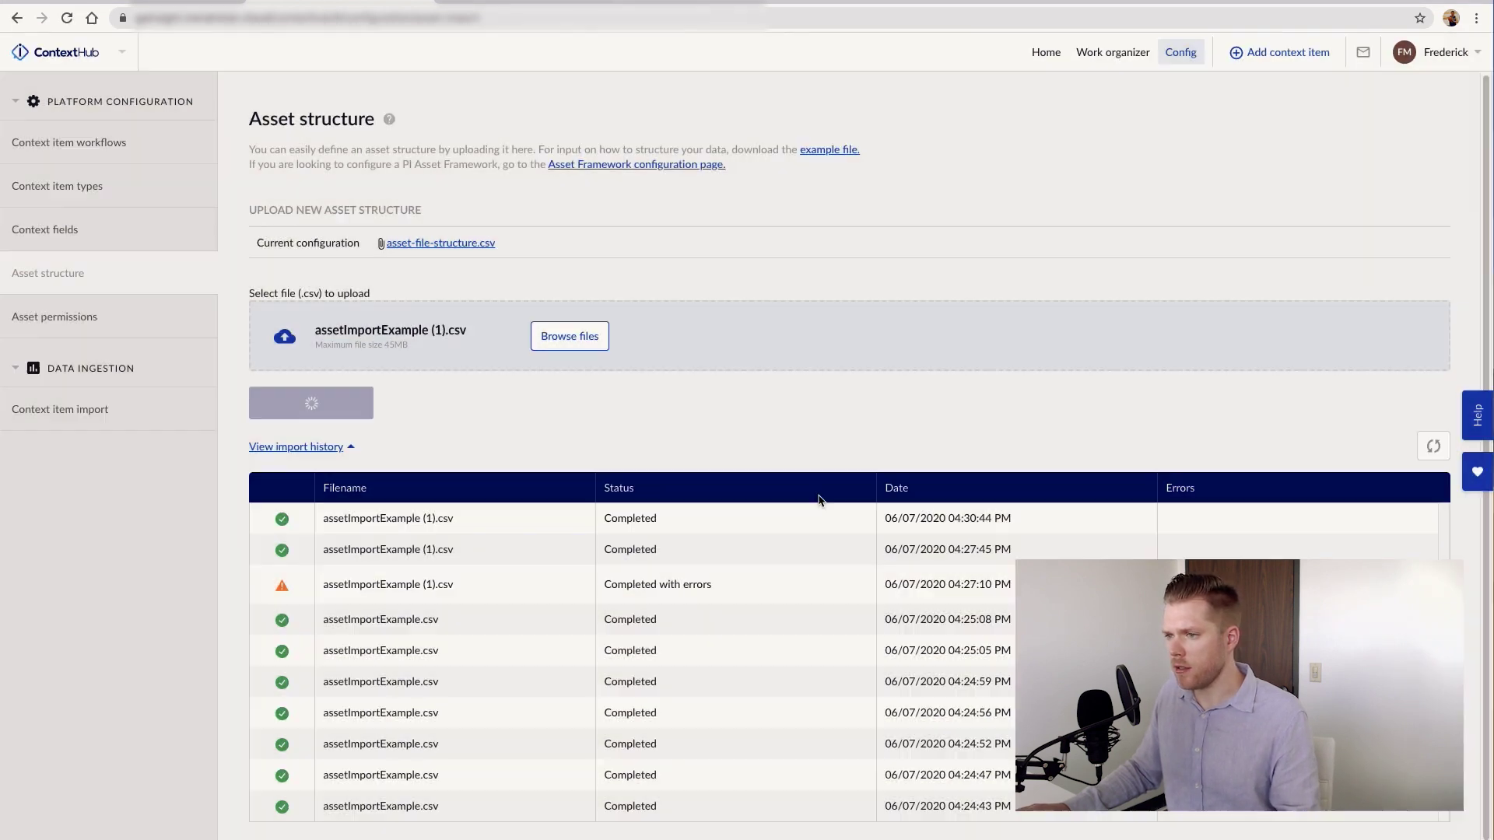
pyautogui.click(1433, 446)
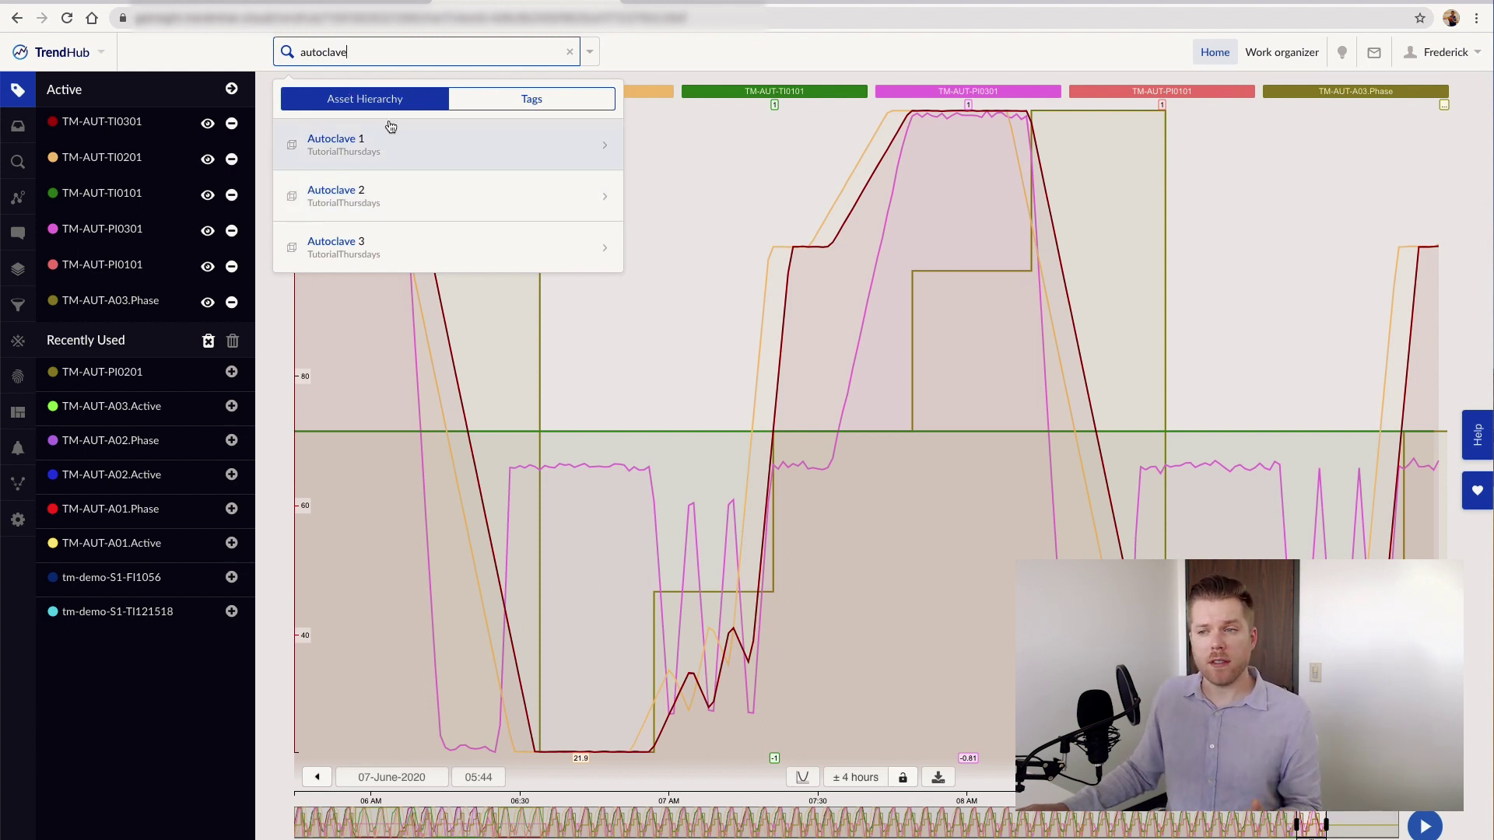
# Step: Open Feature management from the TrendHub settings
pyautogui.click(18, 519)
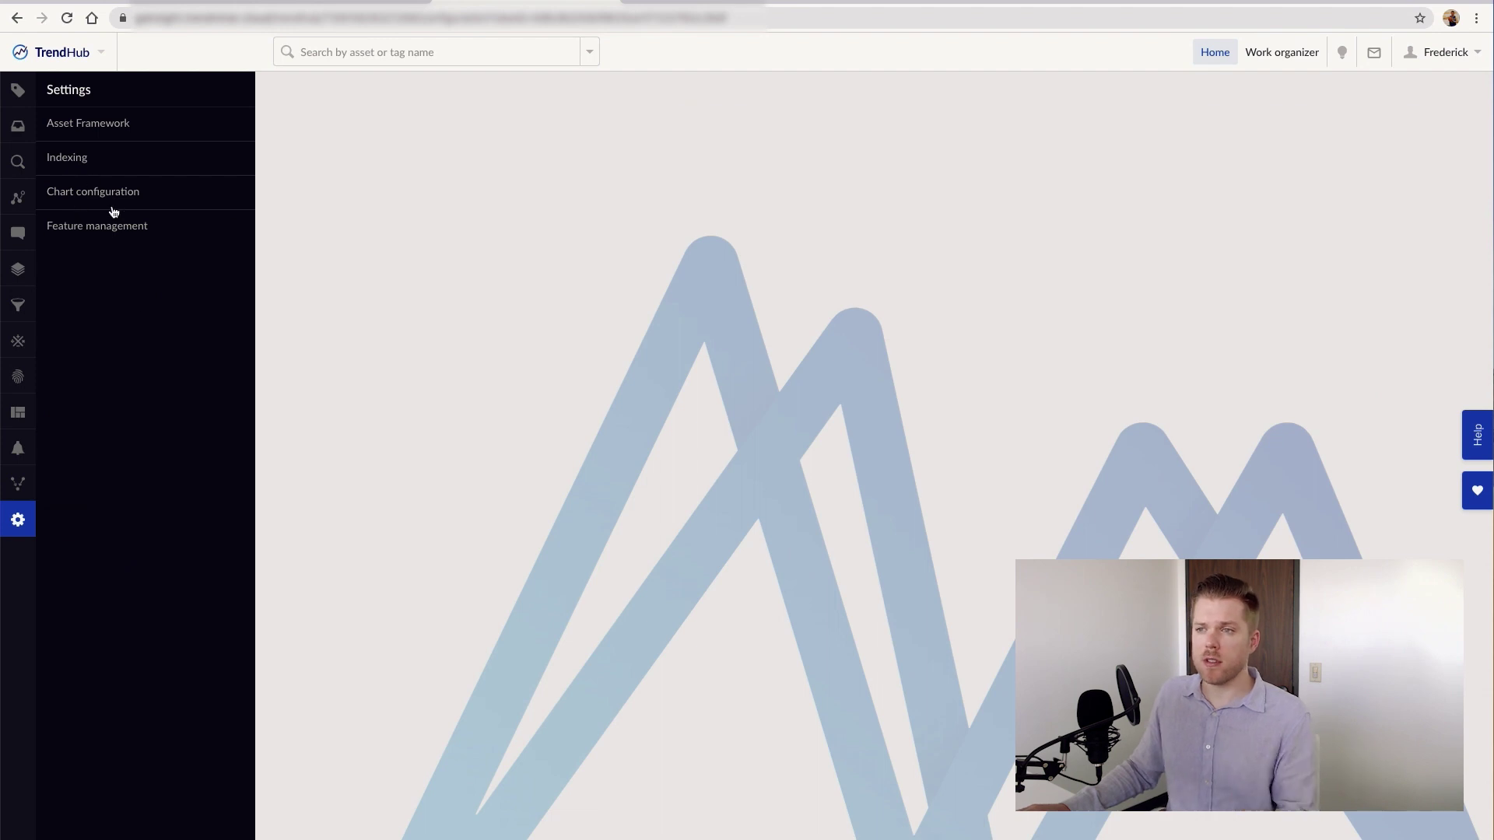
pyautogui.click(125, 233)
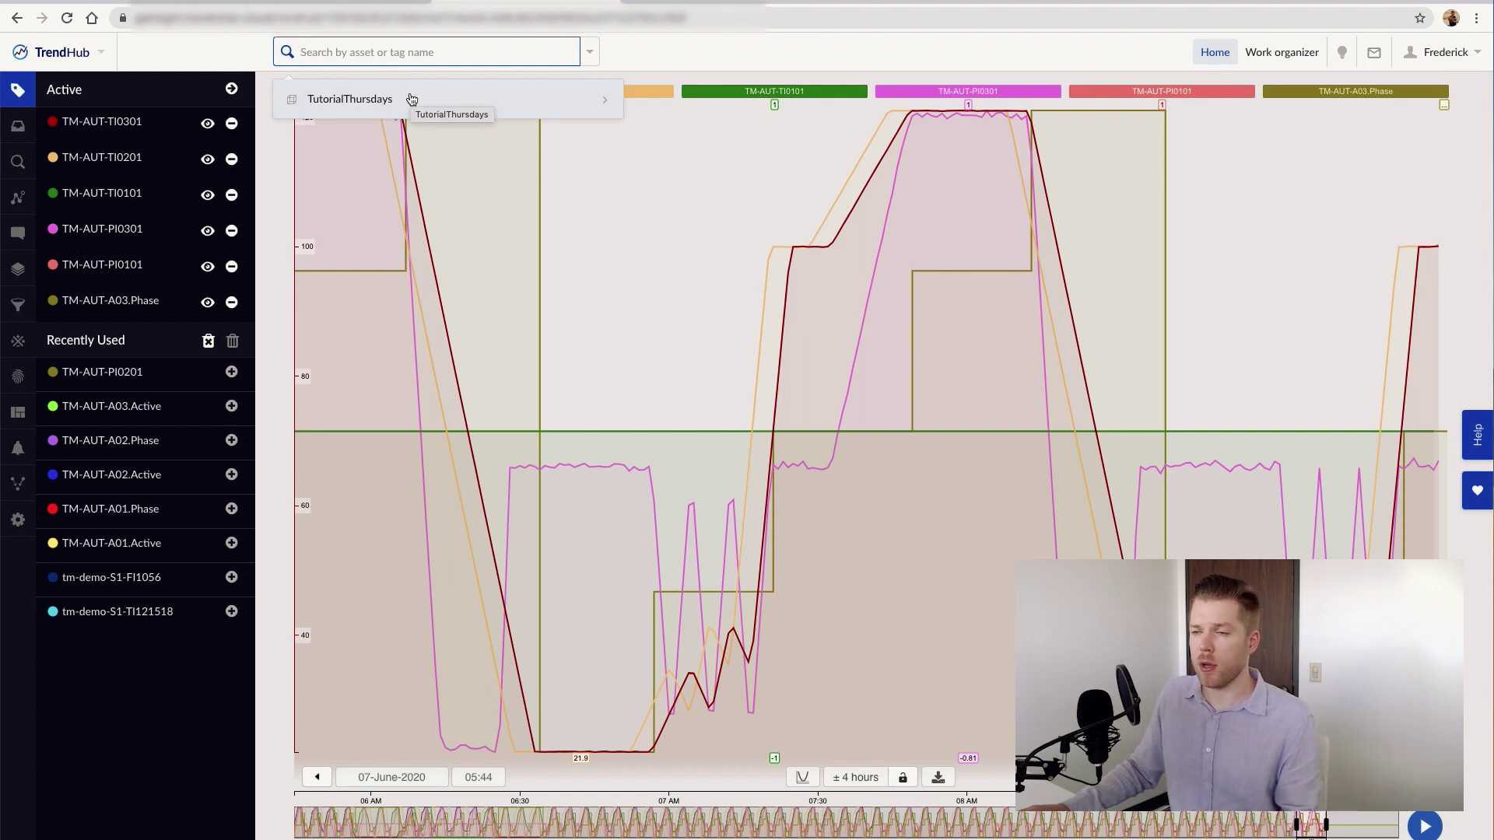
# Step: Add Autoclave 3's Active attribute under TutorialThursdays to the chart
pyautogui.click(411, 98)
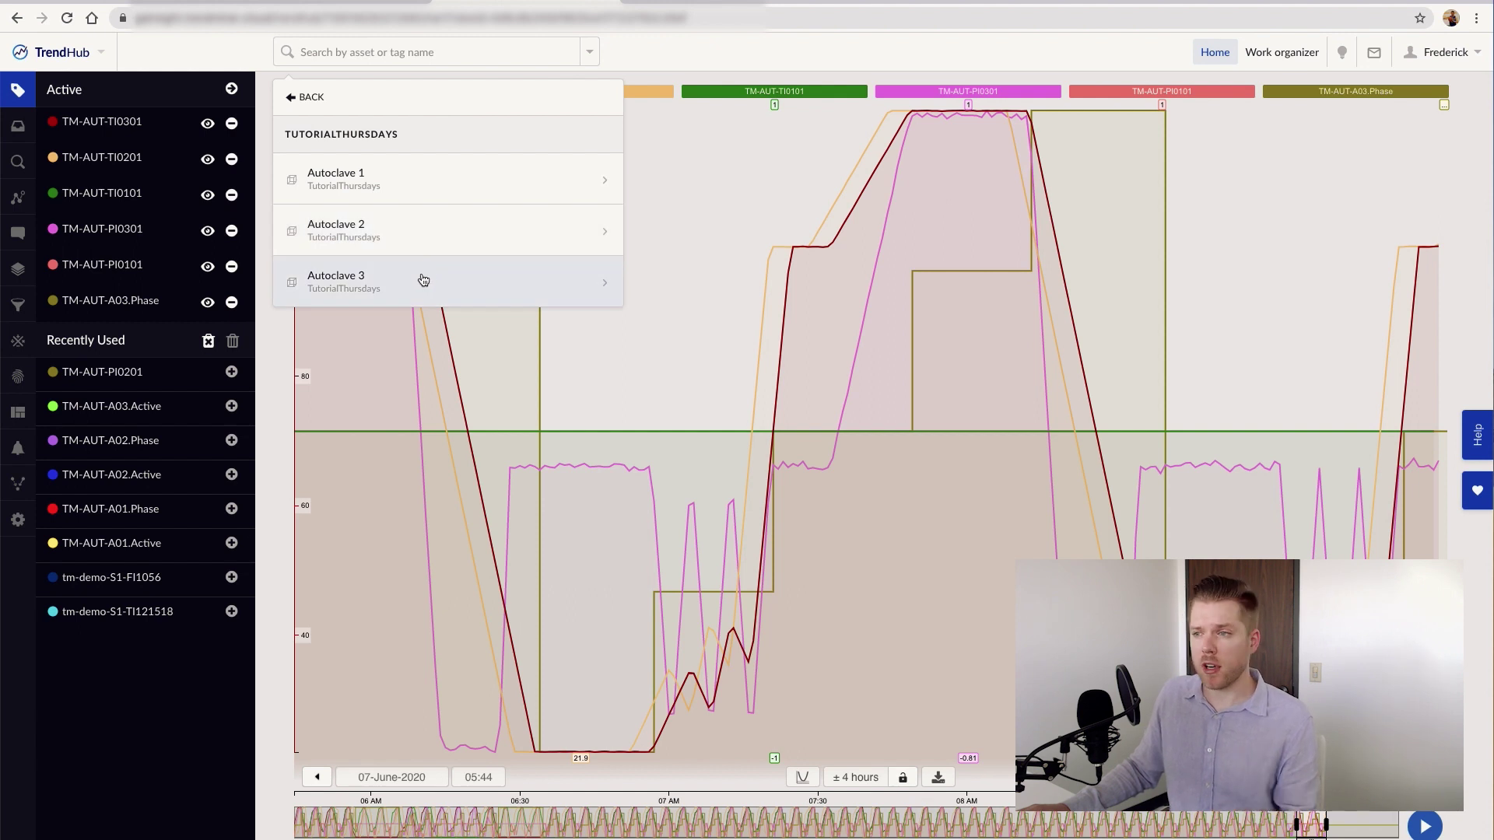
pyautogui.click(340, 286)
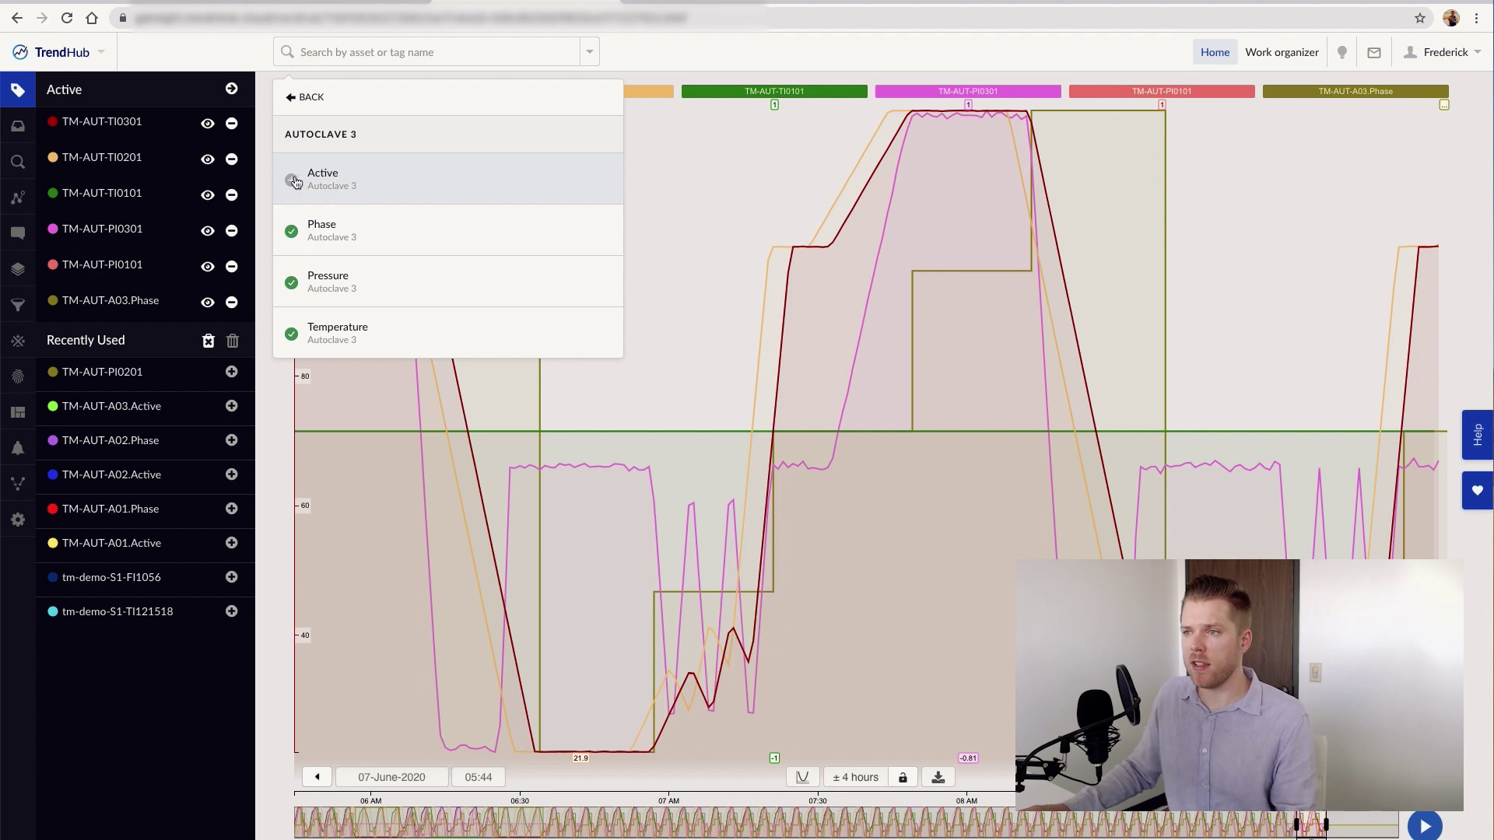
pyautogui.click(328, 201)
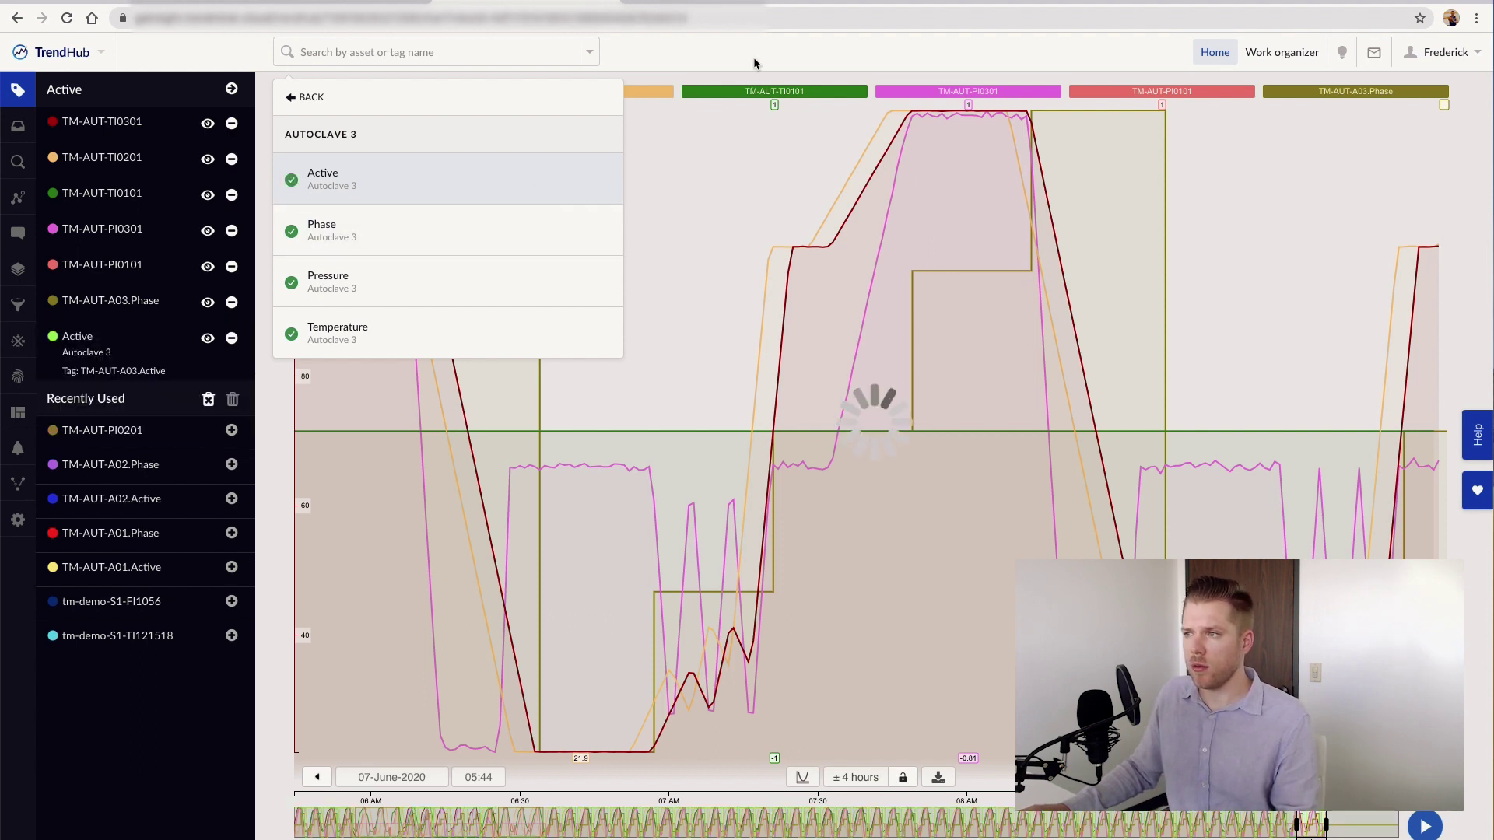
pyautogui.click(719, 48)
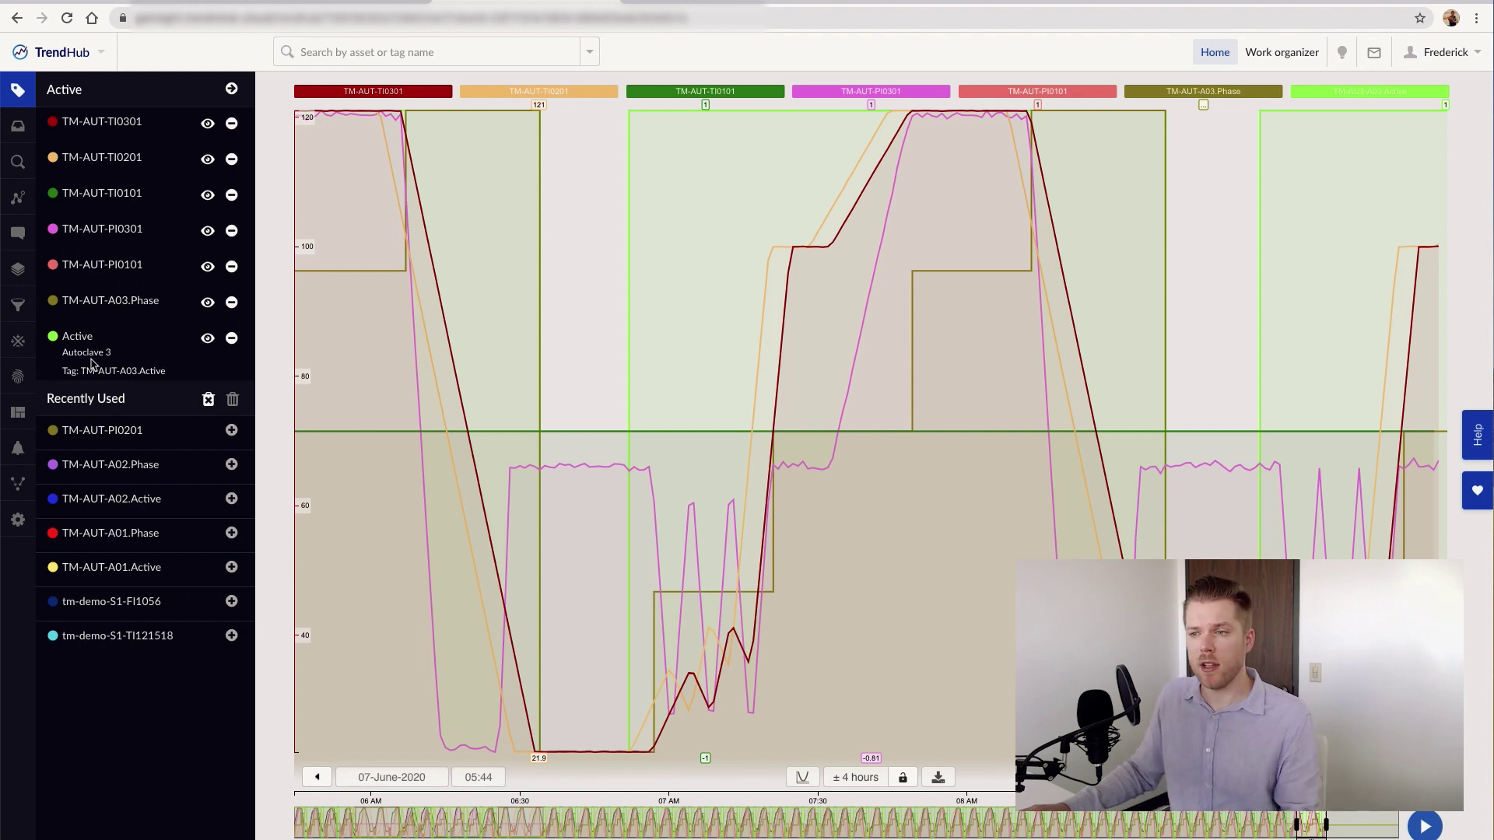
pyautogui.click(155, 368)
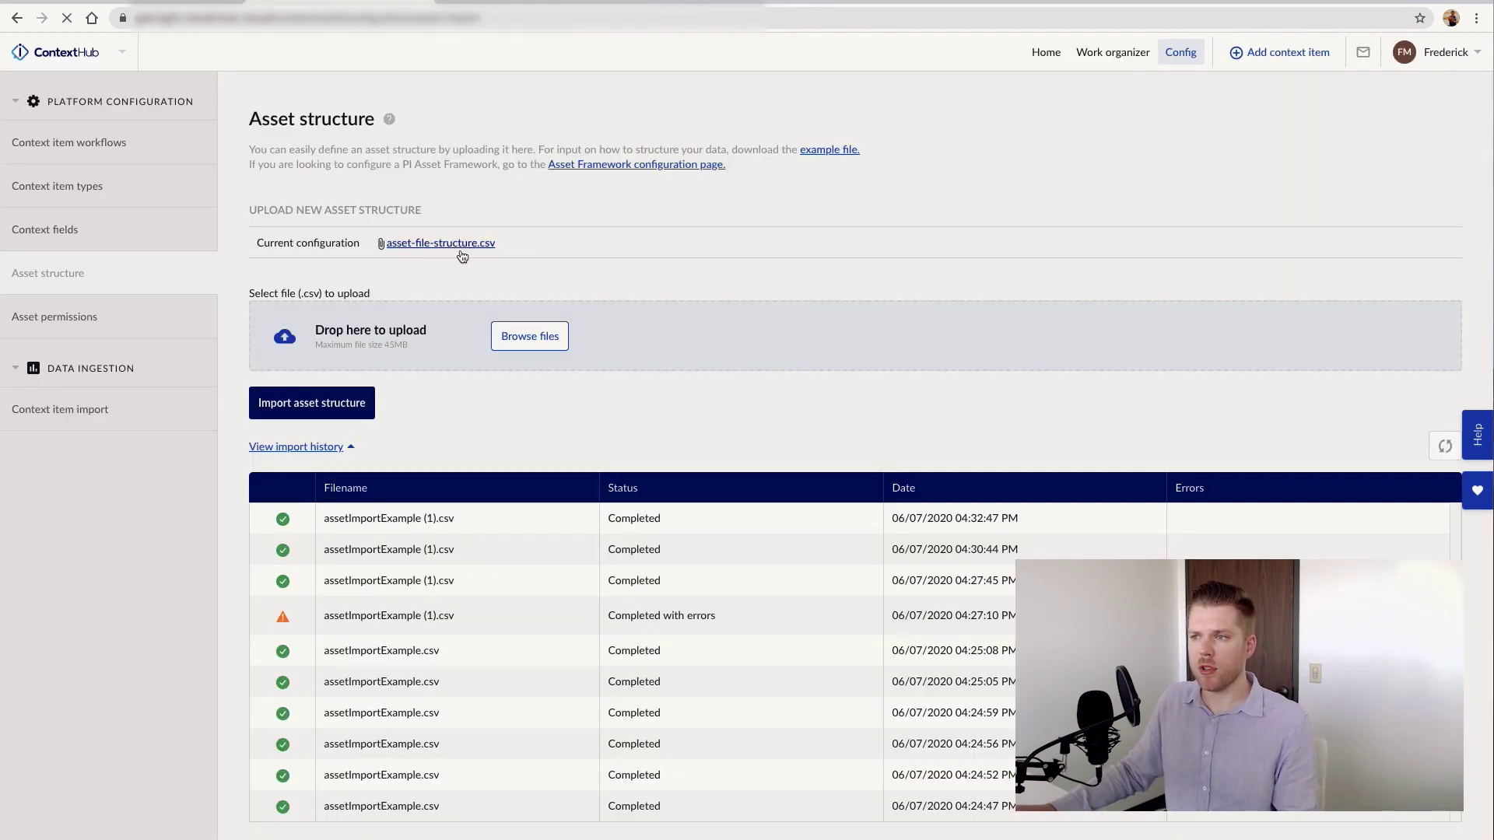
# Step: Open the downloaded asset-file-structure file, close the old workbook, and autofit columns A and B
pyautogui.click(212, 824)
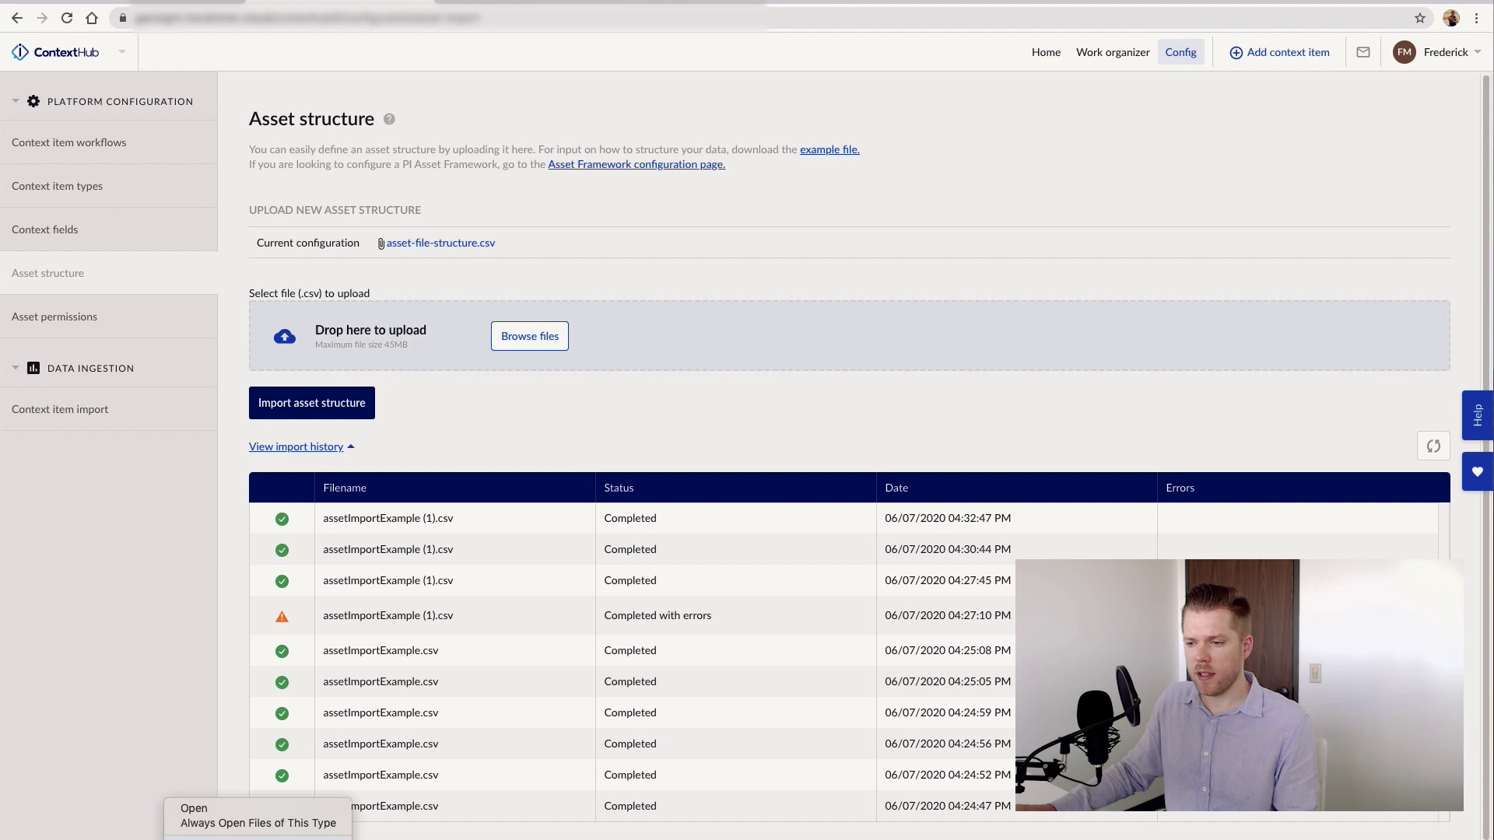
pyautogui.click(863, 212)
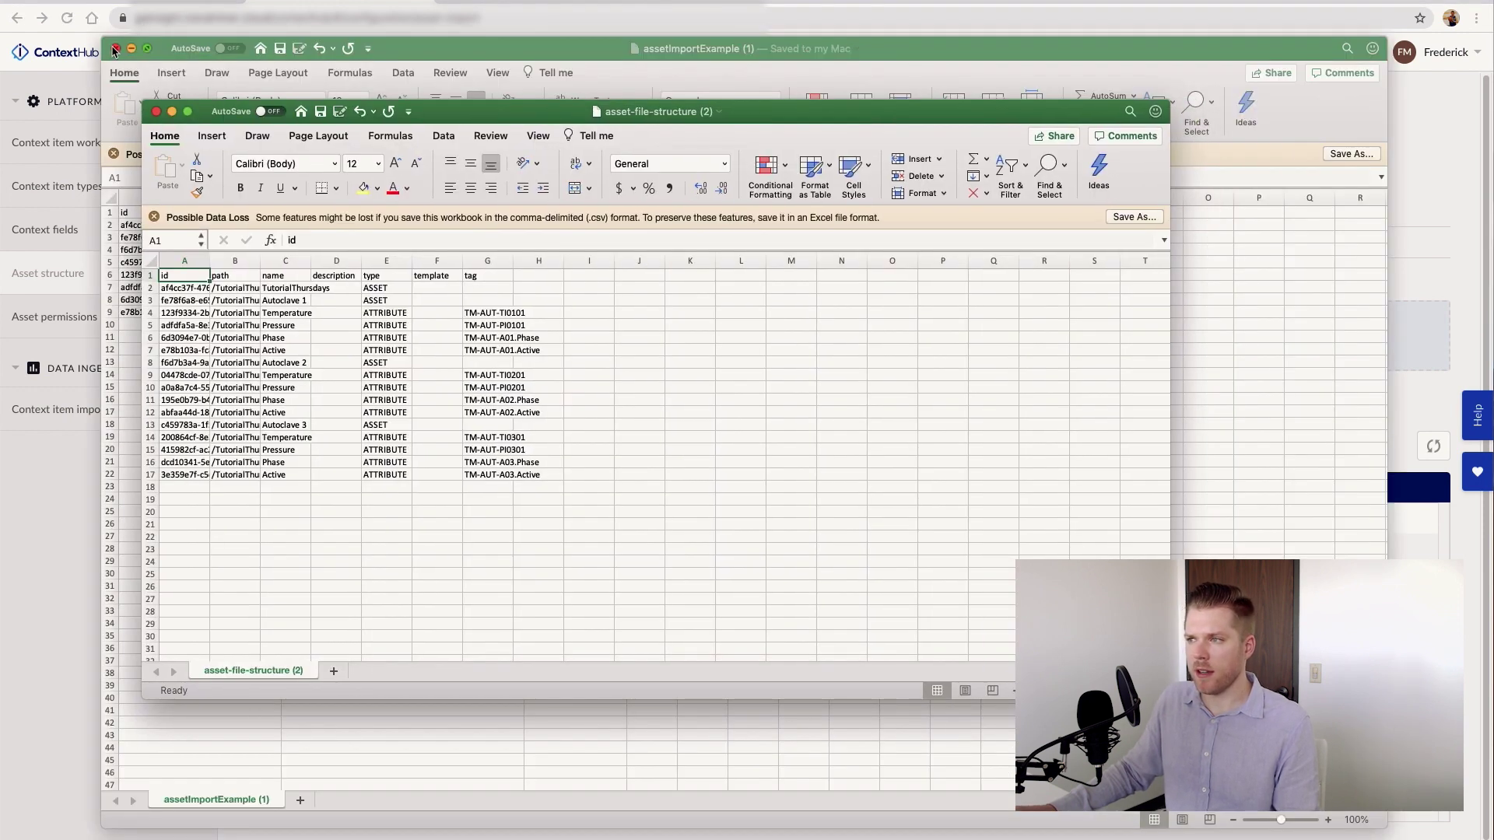
pyautogui.click(115, 48)
pyautogui.doubleClick(210, 261)
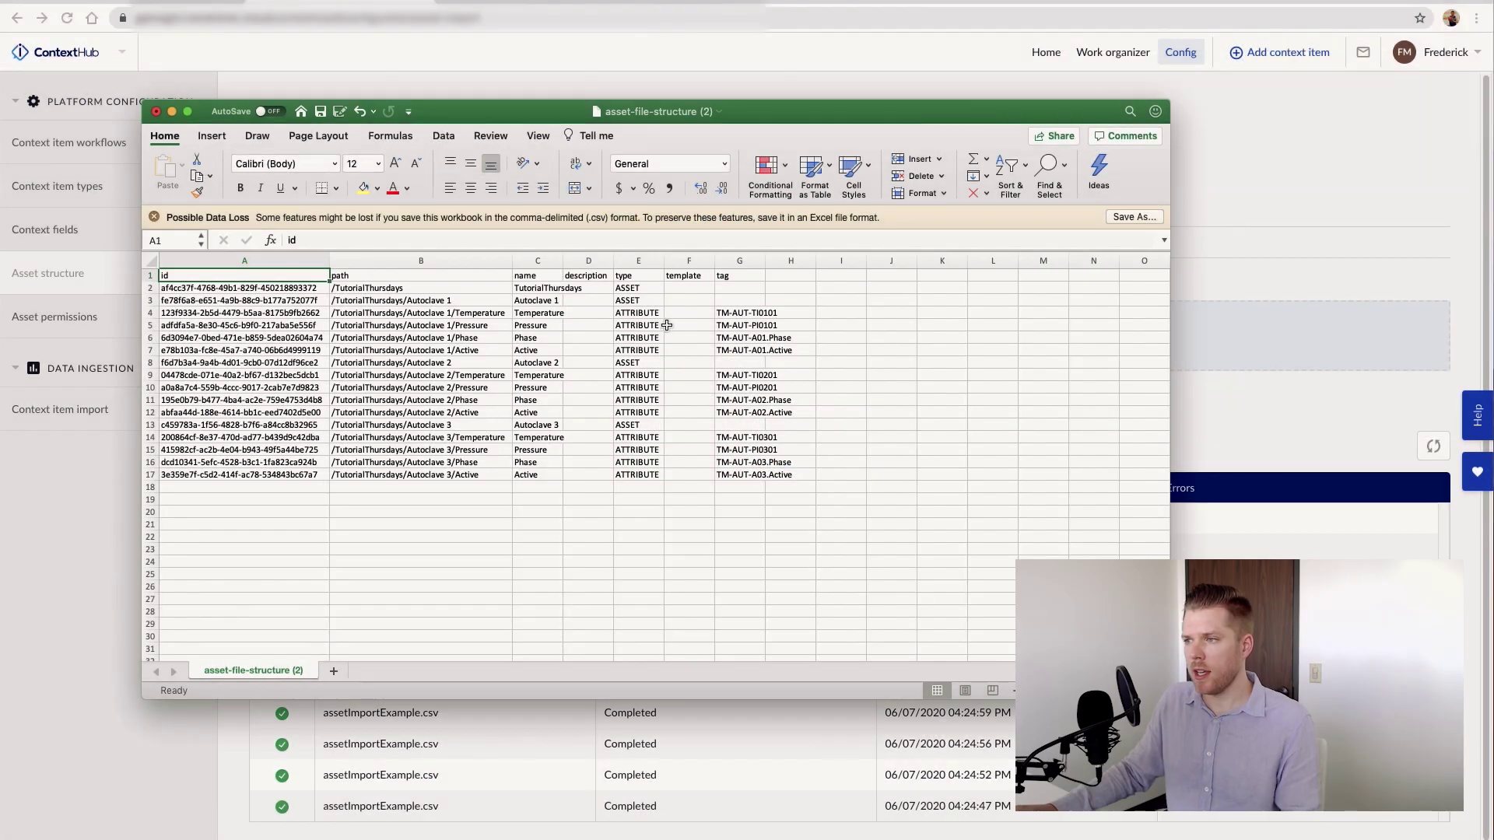
# Step: Enter template 'autoclave' for the Autoclave 1, 2 and 3 rows and save
pyautogui.click(683, 301)
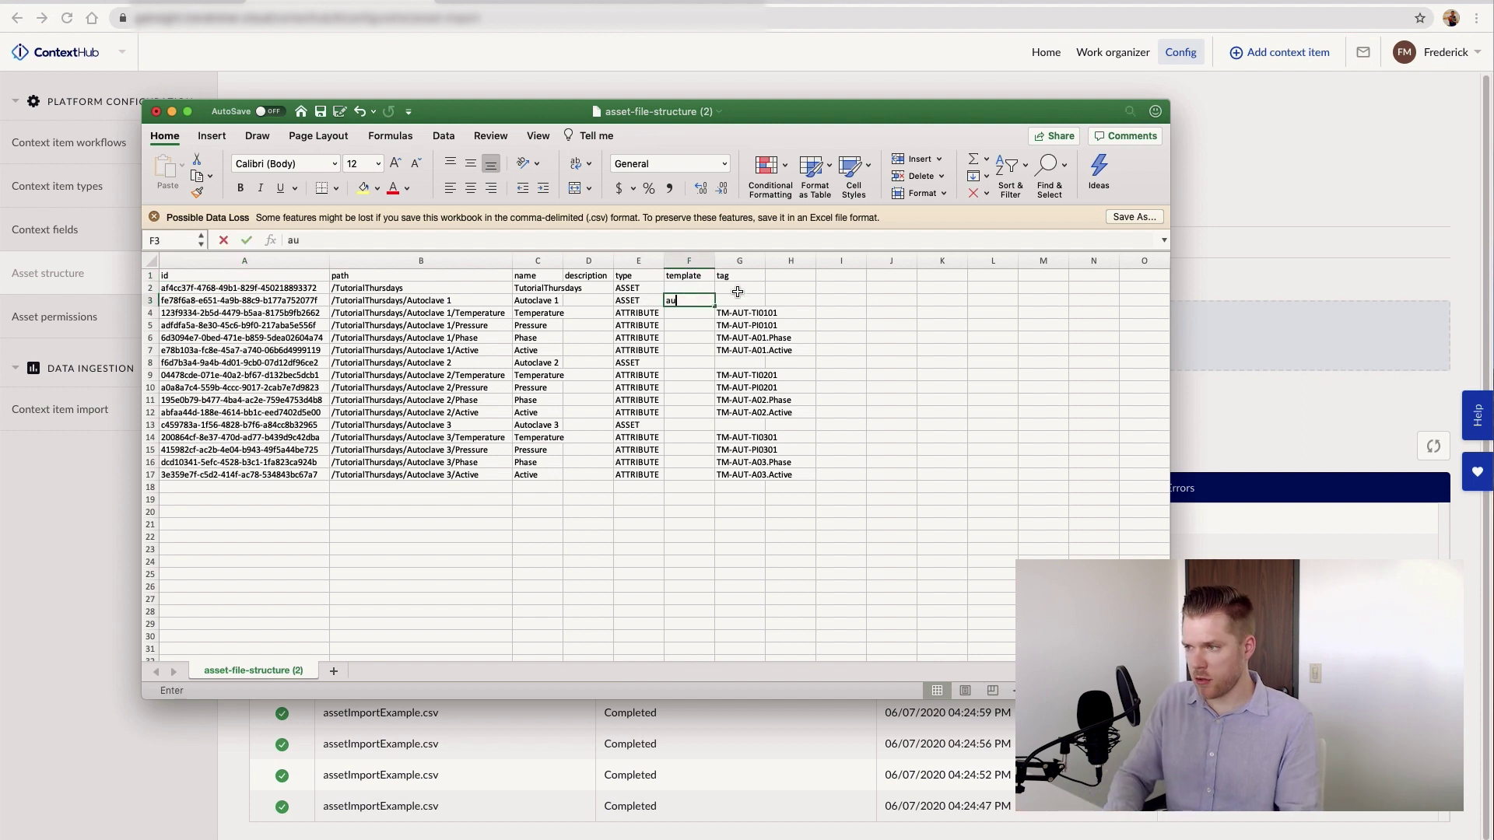
pyautogui.write('autoclave')
pyautogui.press('Return')
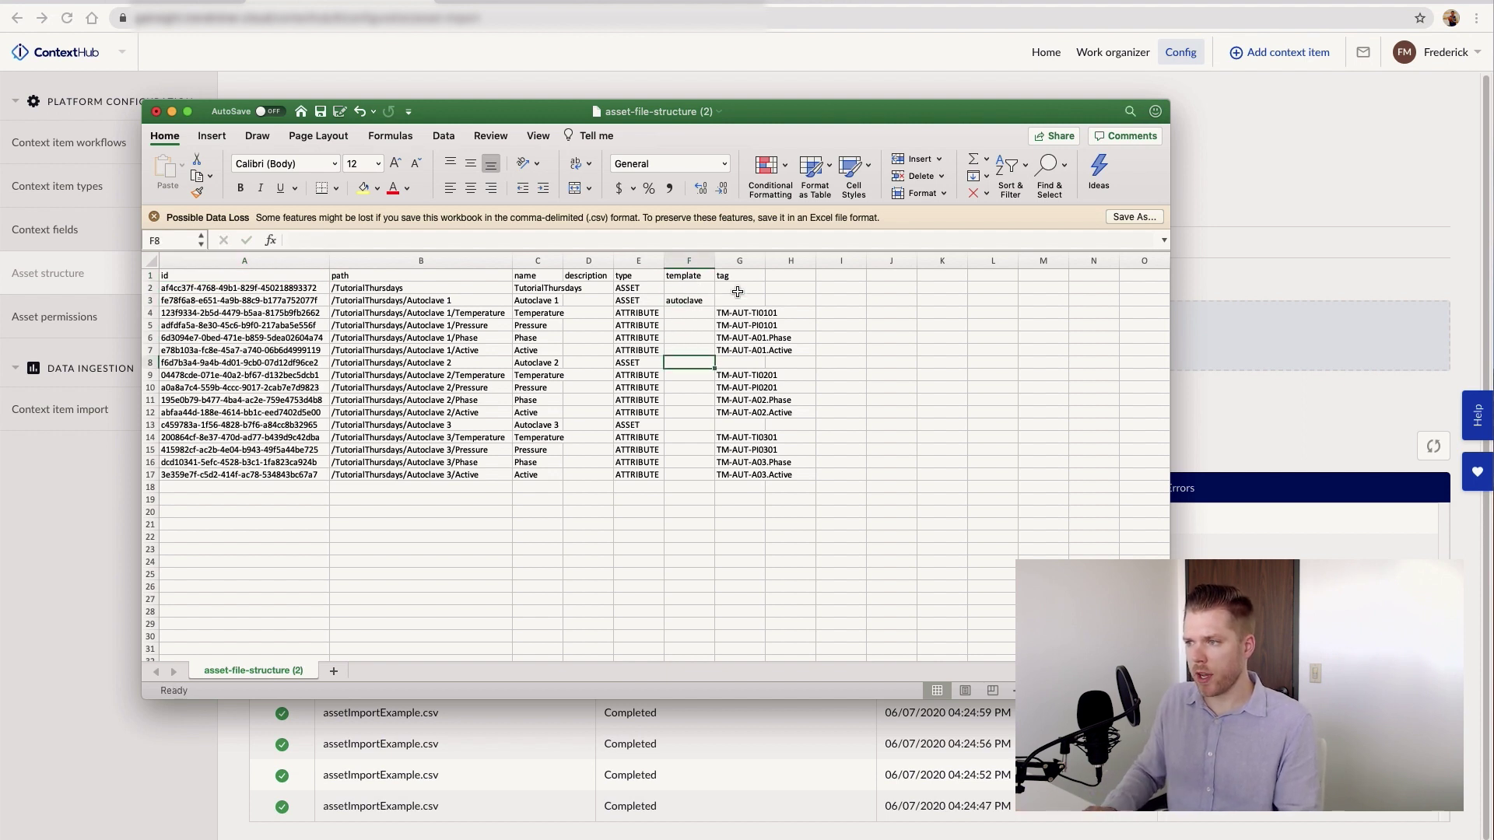
pyautogui.write('autoca')
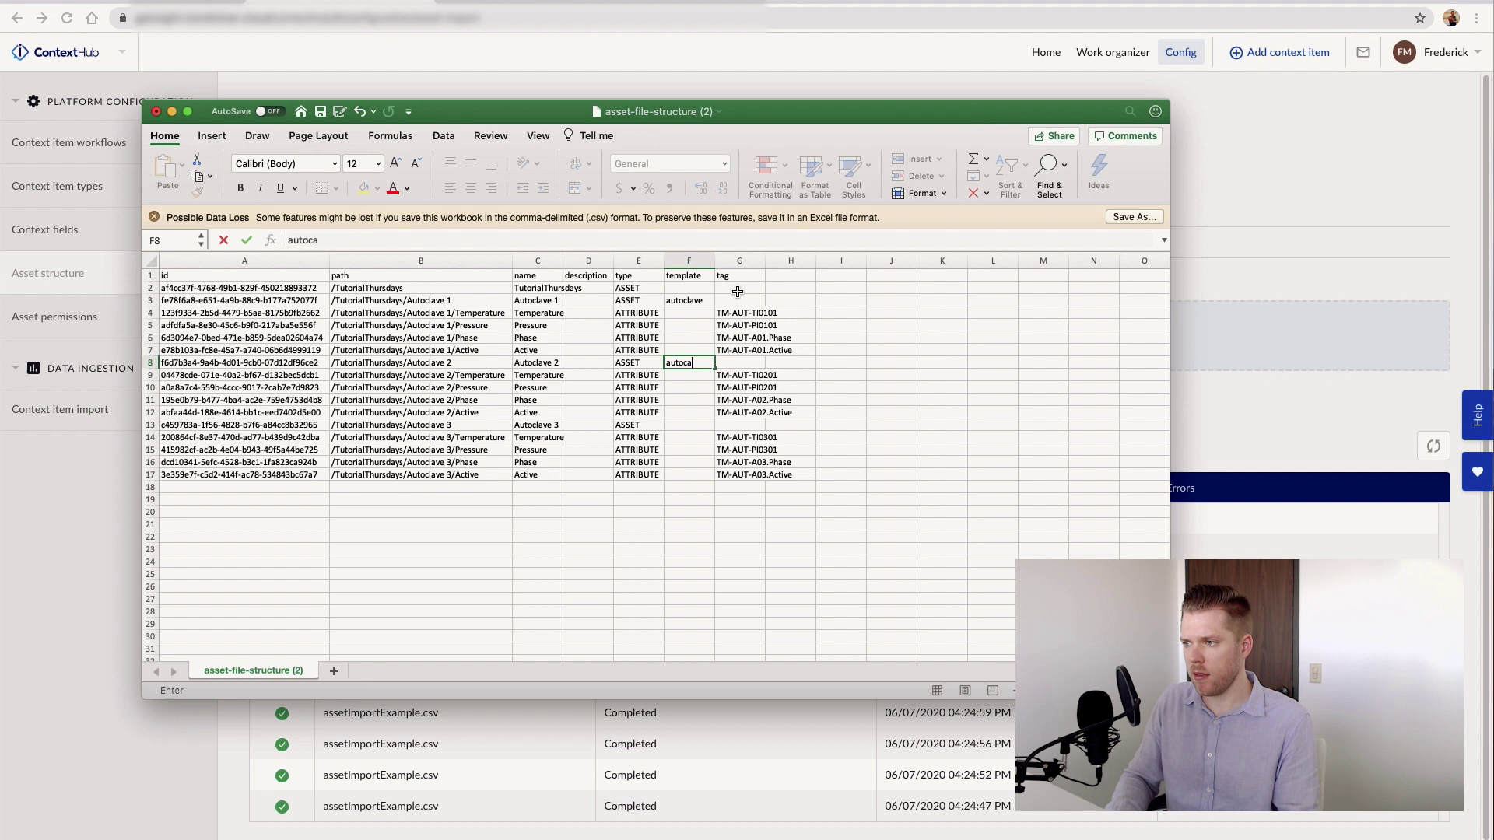
pyautogui.press('BackSpace')
pyautogui.write('lave')
pyautogui.press('Return')
pyautogui.press('Down')
pyautogui.press('Down')
pyautogui.press('Down')
pyautogui.press('Down')
pyautogui.write('a')
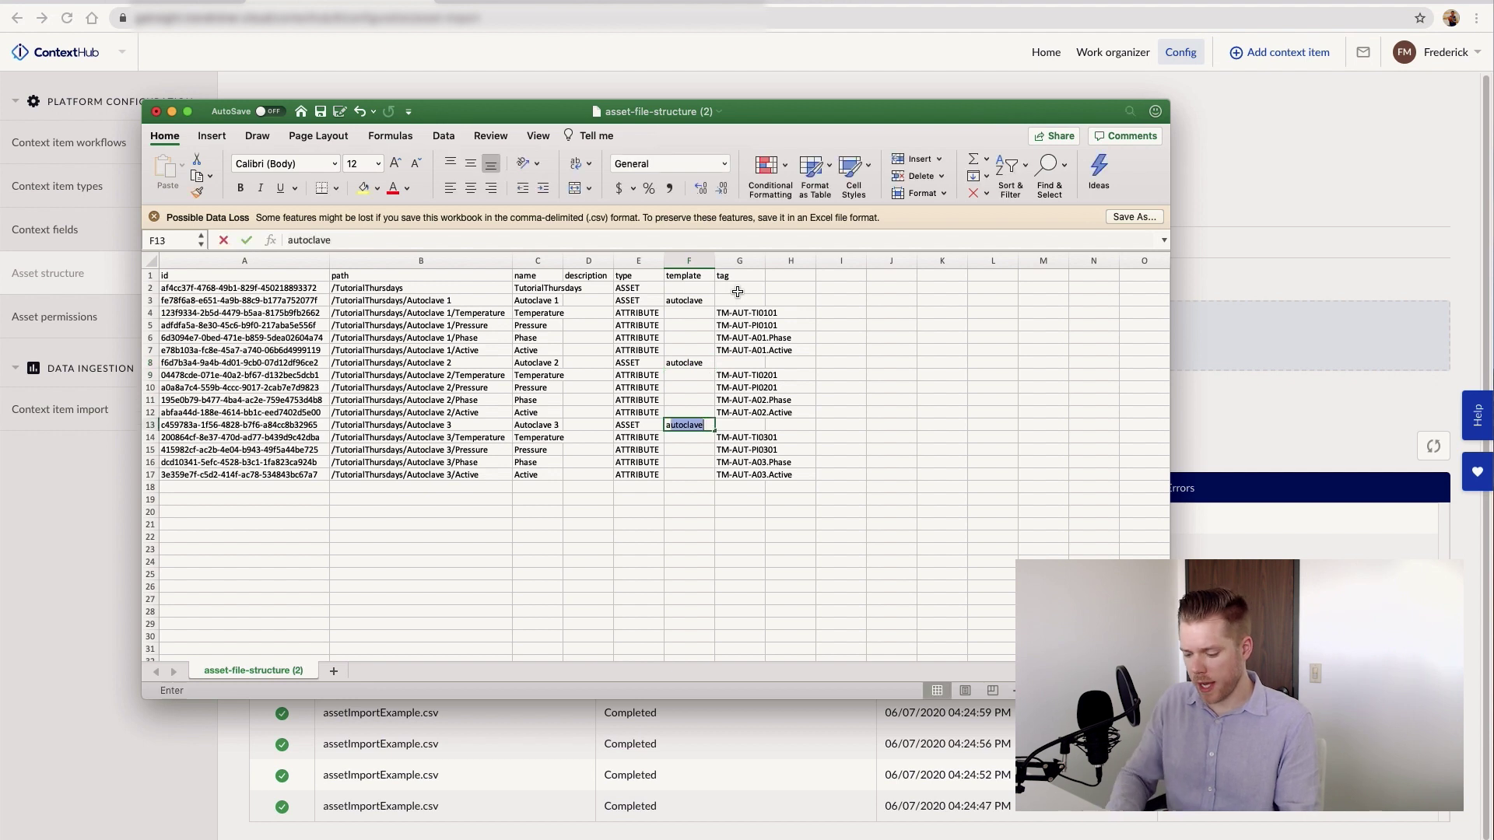
pyautogui.write('utoclave')
pyautogui.press('Return')
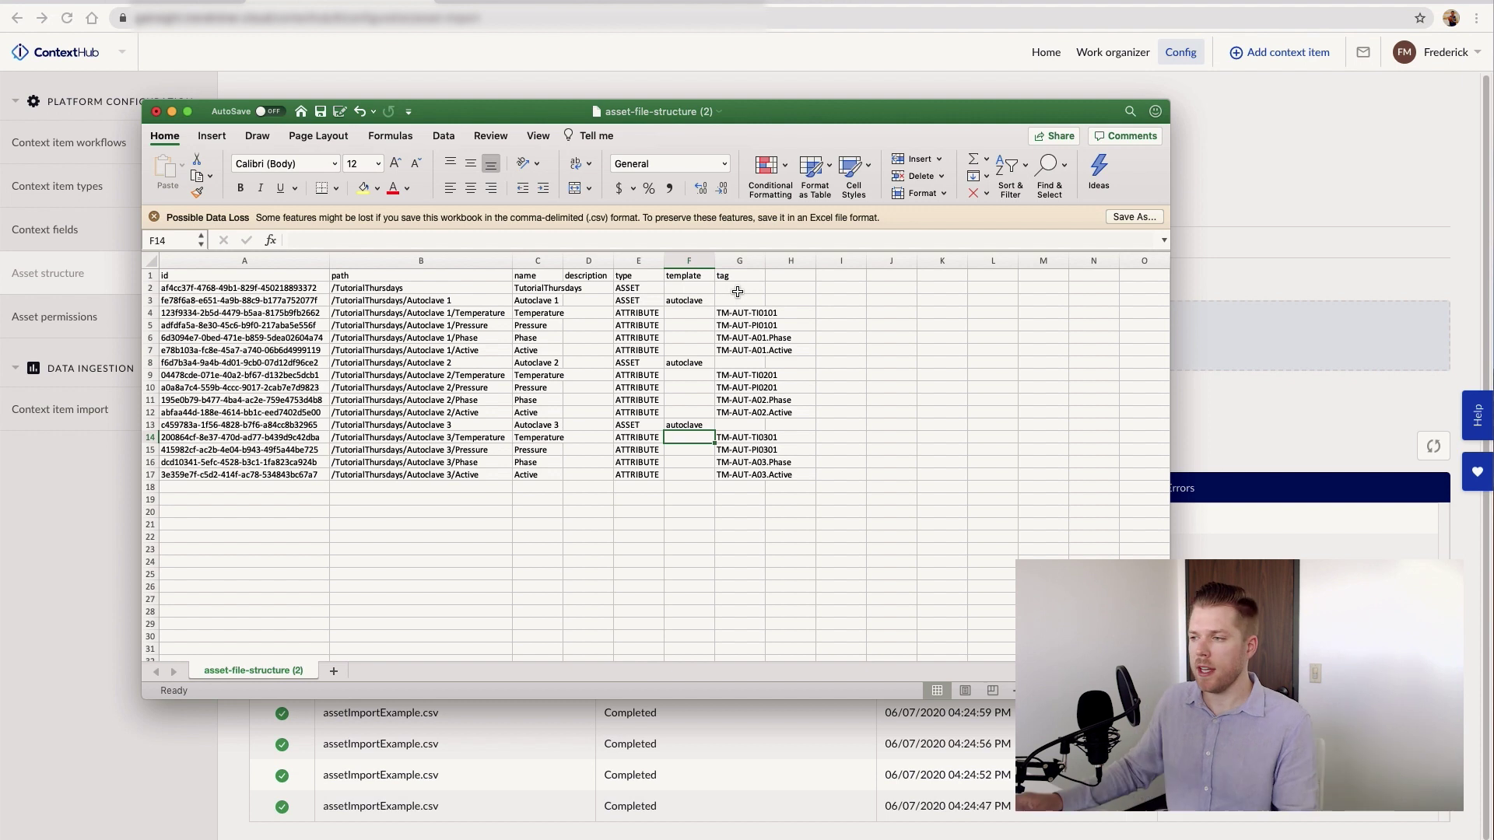
pyautogui.press('super+s')
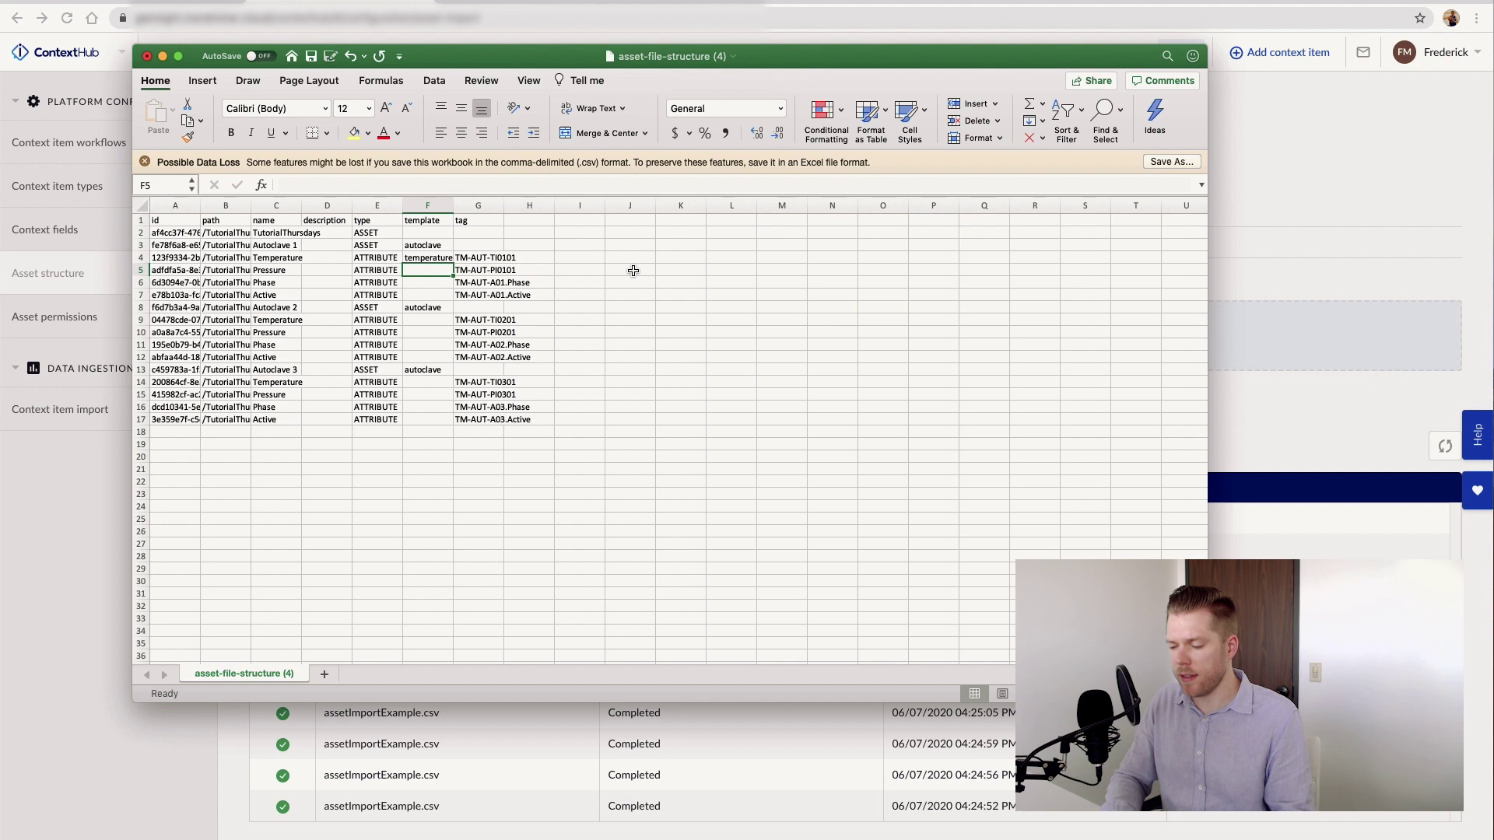
# Step: Enter templates pressure, phase and active for Autoclave 1's attribute rows
pyautogui.write('ressj')
pyautogui.press('BackSpace')
pyautogui.press('BackSpace')
pyautogui.press('BackSpace')
pyautogui.press('BackSpace')
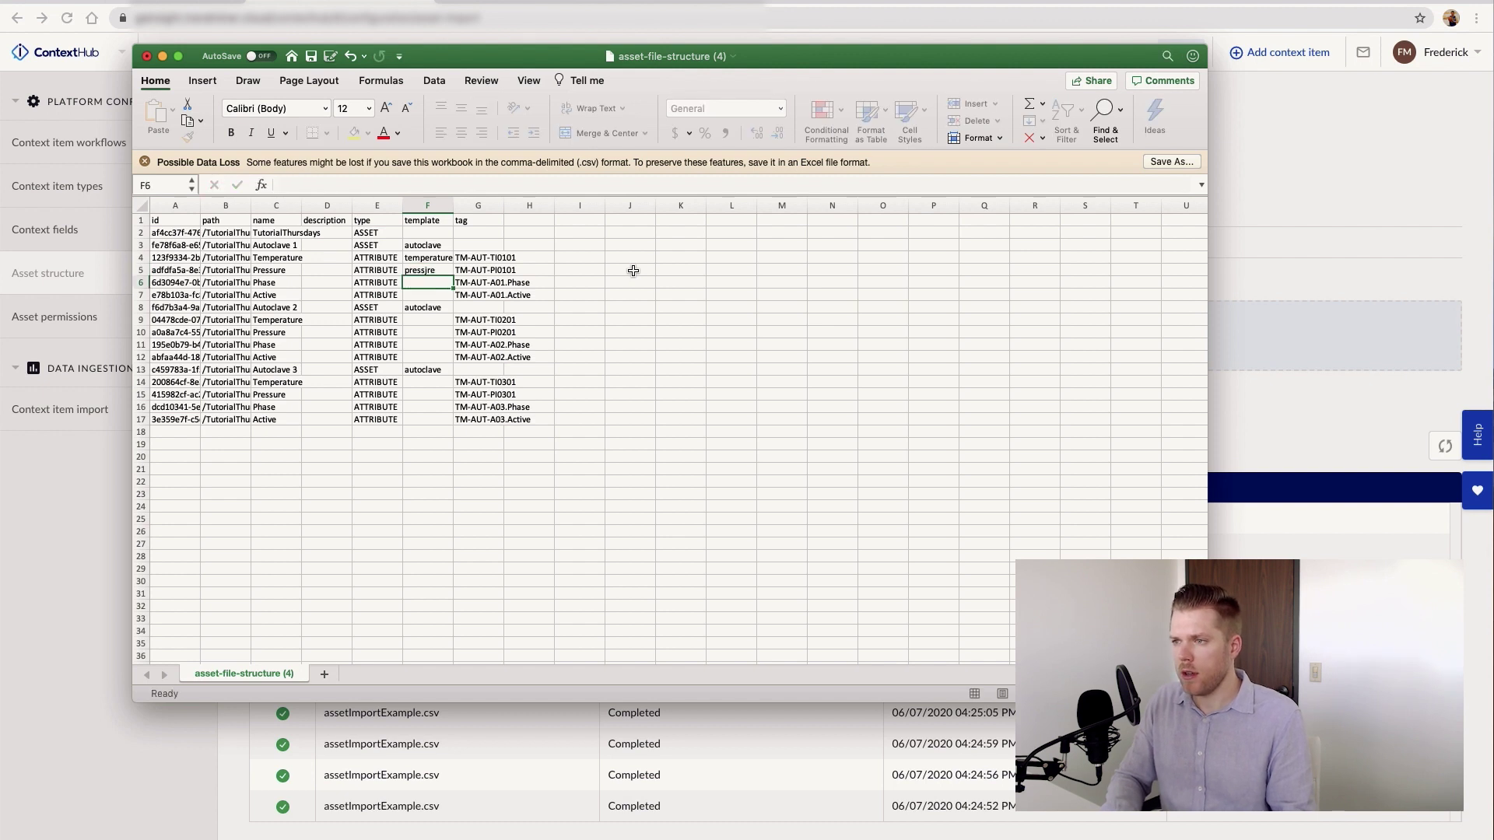
pyautogui.write('essure')
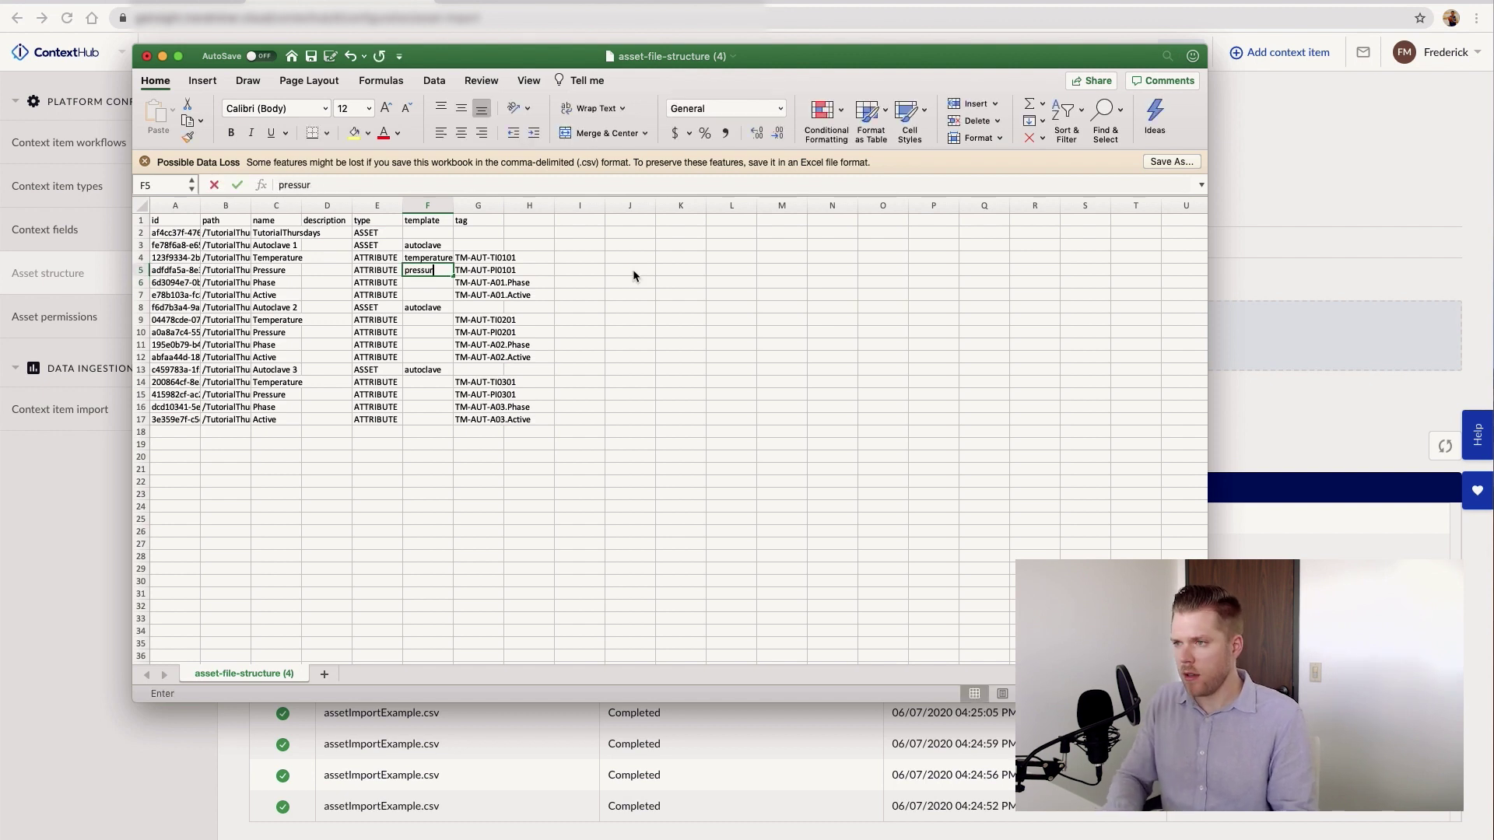
pyautogui.press('Return')
pyautogui.write('phase')
pyautogui.press('Return')
pyautogui.write('active')
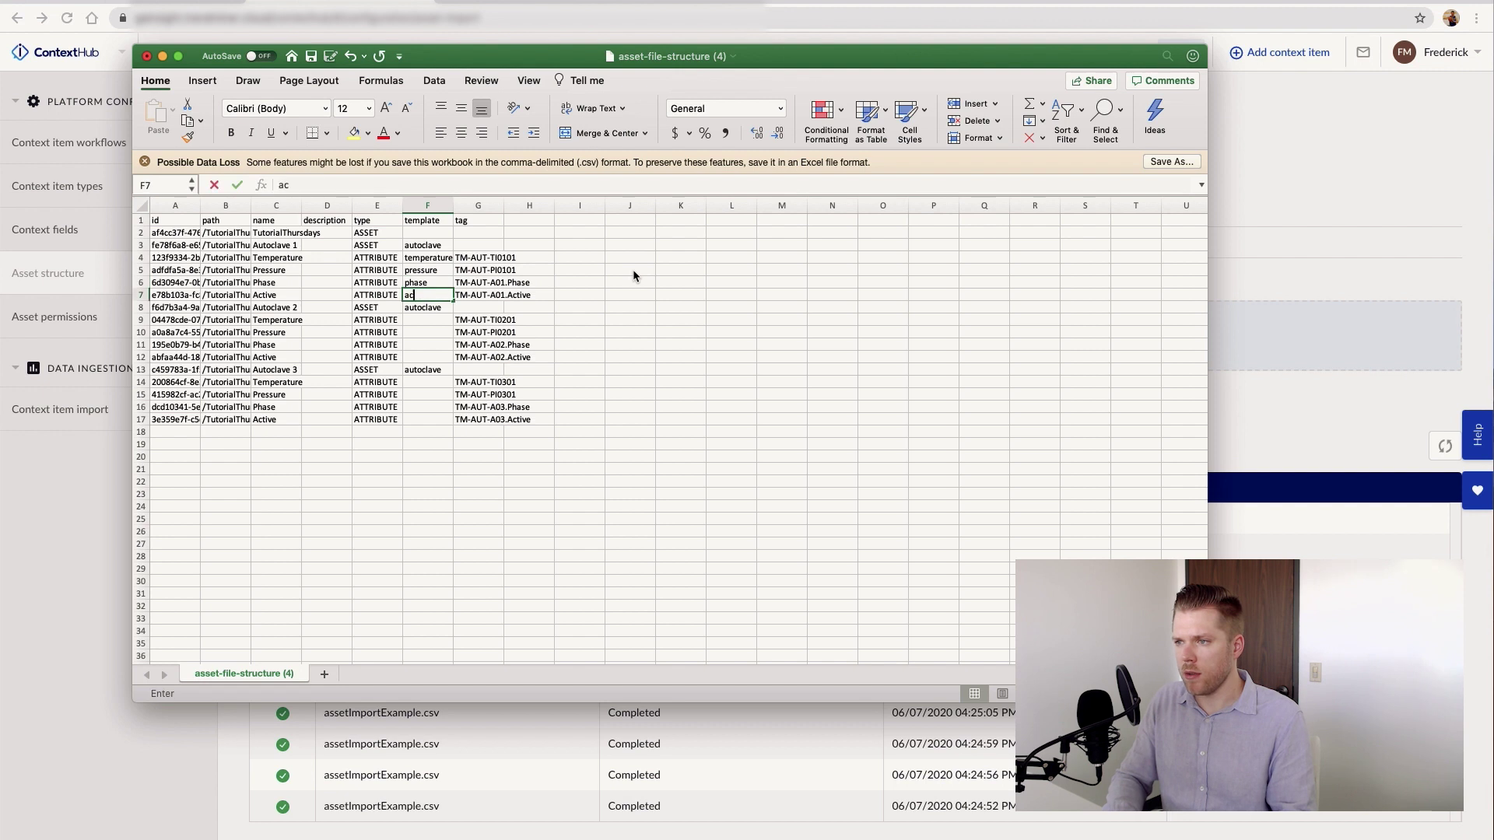
pyautogui.press('Up')
pyautogui.press('Up')
pyautogui.press('Up')
# Step: Copy Autoclave 1's four template values to Autoclave 2 and 3 rows, then save
pyautogui.hotkey('shift', 'Down')
pyautogui.hotkey('shift', 'Down')
pyautogui.hotkey('shift', 'Down')
pyautogui.hotkey('ctrl', 'c')
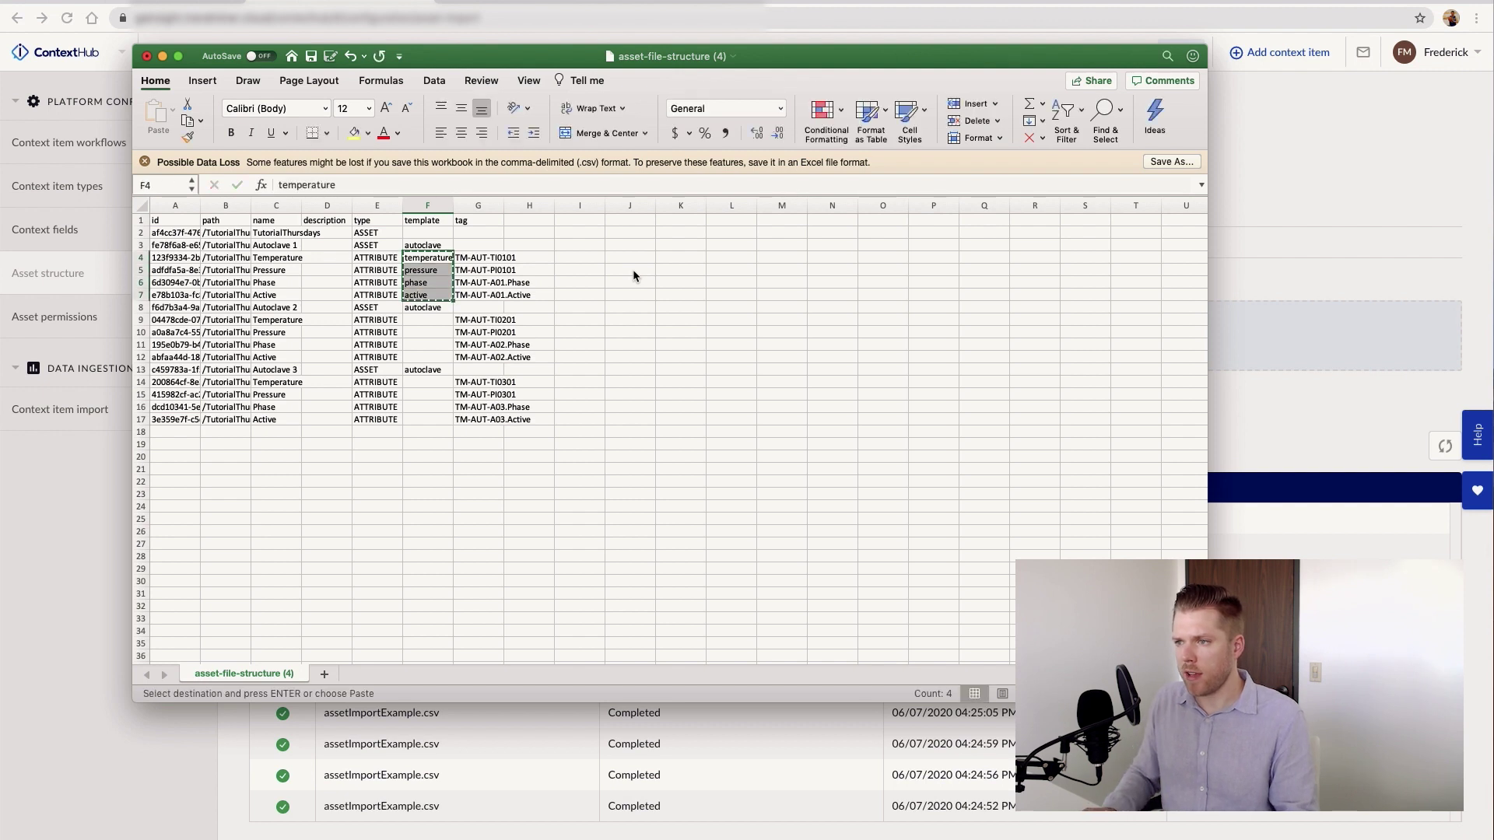
pyautogui.press('Down')
pyautogui.press('Down')
pyautogui.press('Down')
pyautogui.press('Down')
pyautogui.press('Down')
pyautogui.hotkey('ctrl', 'v')
pyautogui.press('Down')
pyautogui.press('Down')
pyautogui.press('Down')
pyautogui.press('Down')
pyautogui.press('Down')
pyautogui.hotkey('ctrl', 'v')
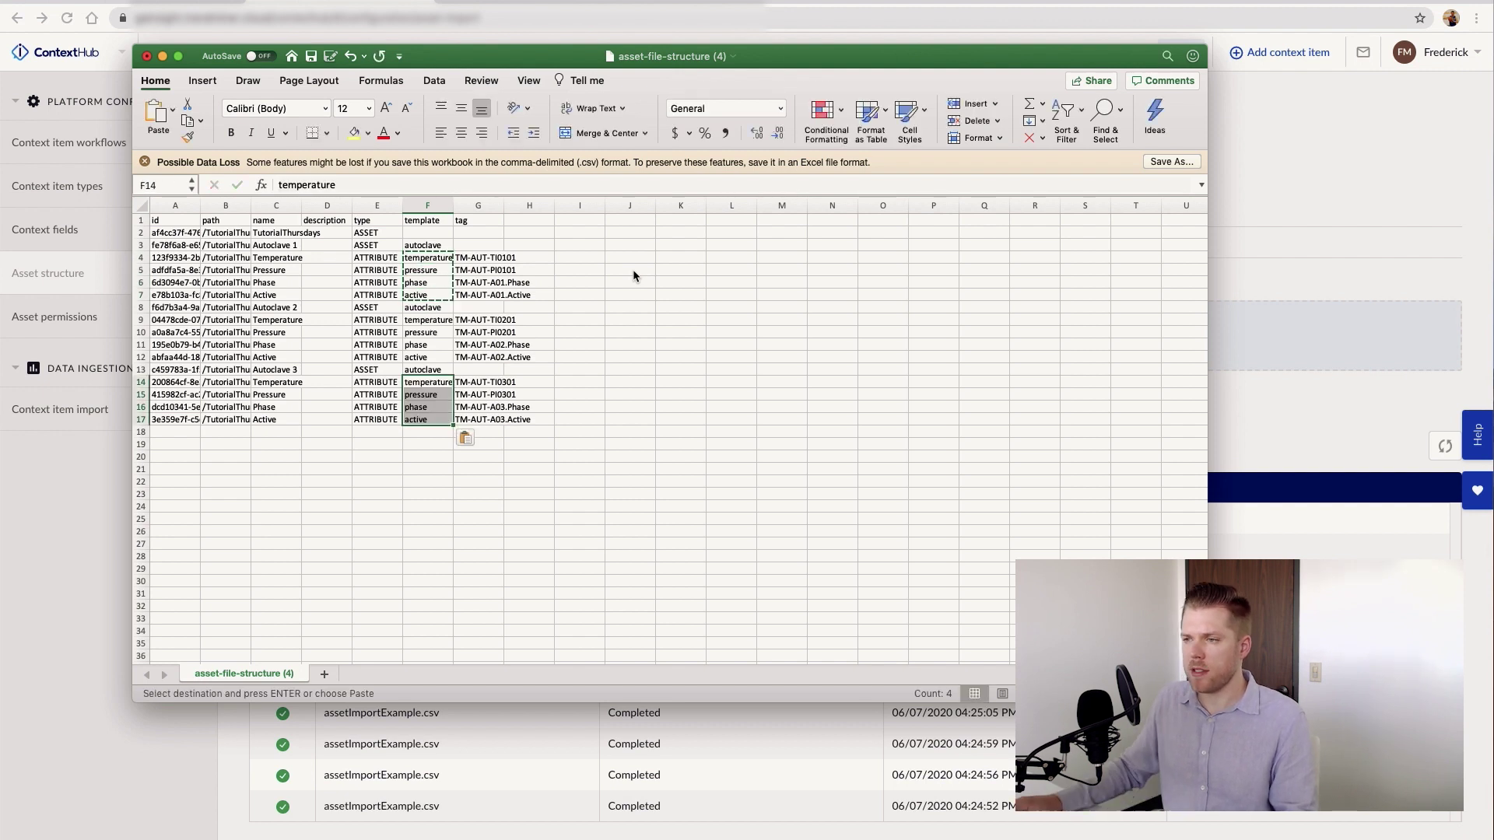
pyautogui.click(837, 461)
pyautogui.hotkey('ctrl', 's')
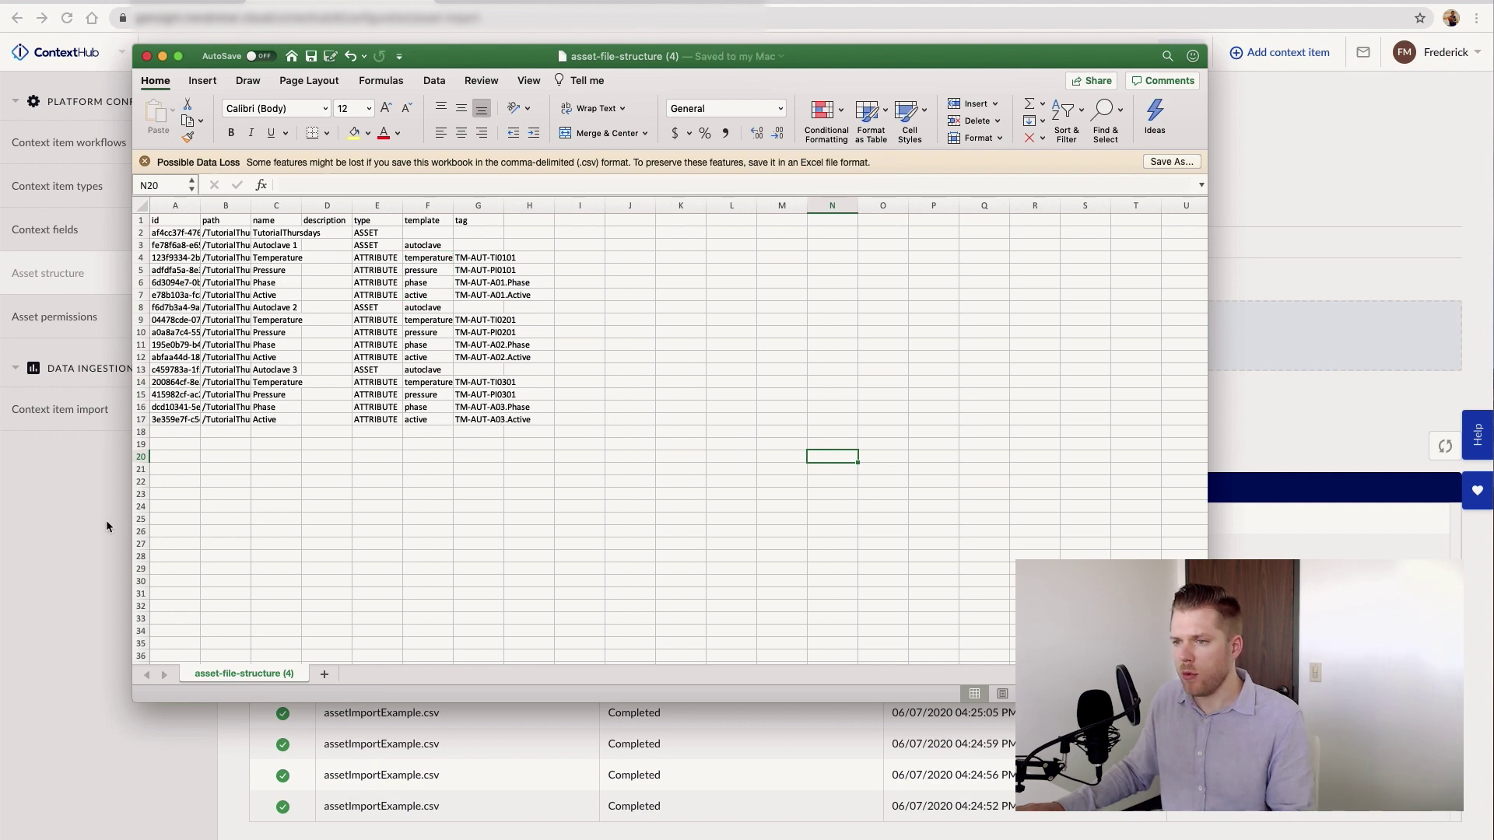
# Step: Import asset-file-structure (4).csv and refresh the history to confirm it Completed
pyautogui.click(146, 56)
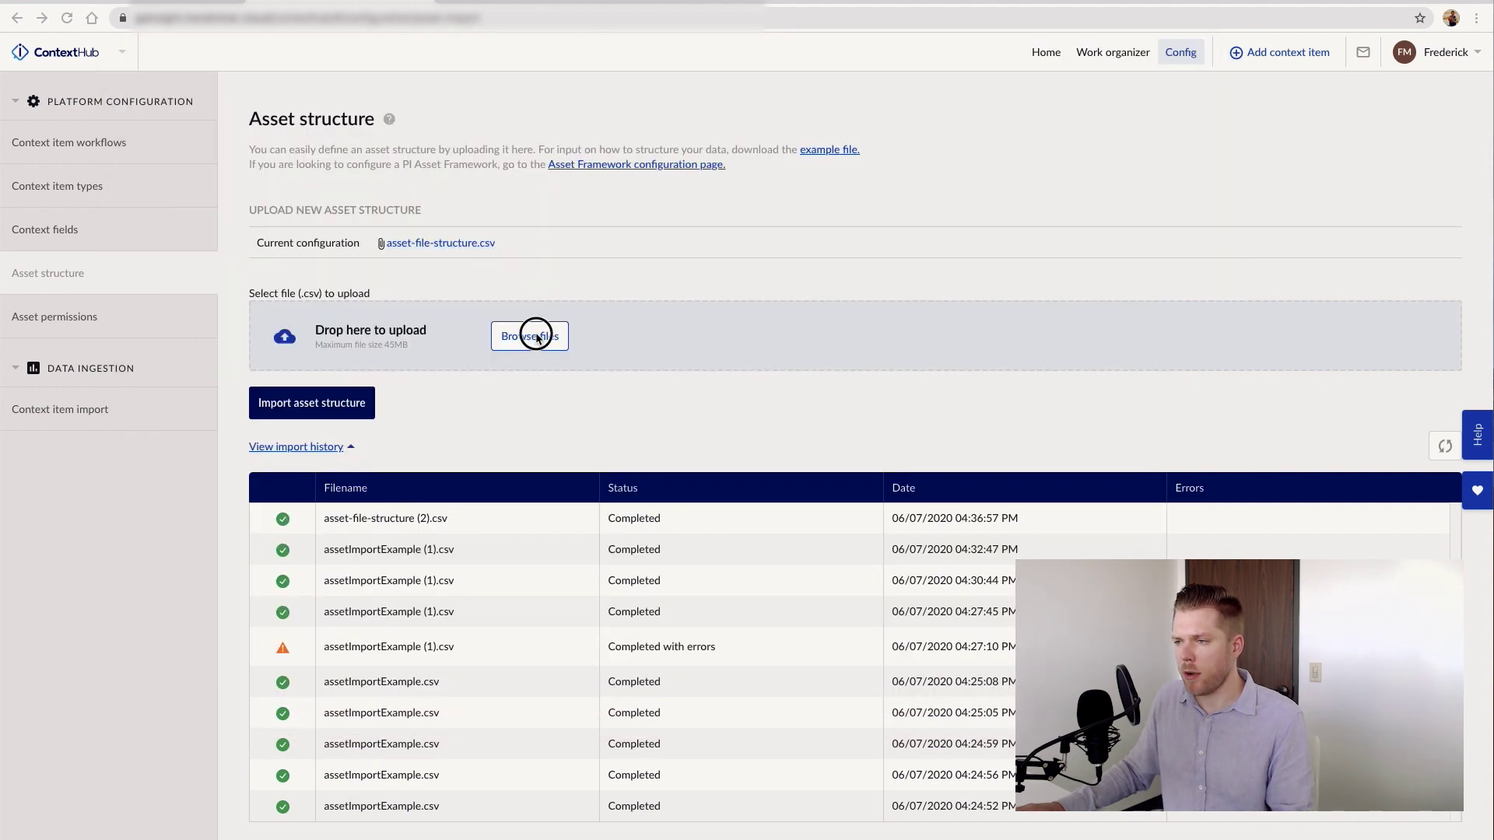
pyautogui.click(537, 338)
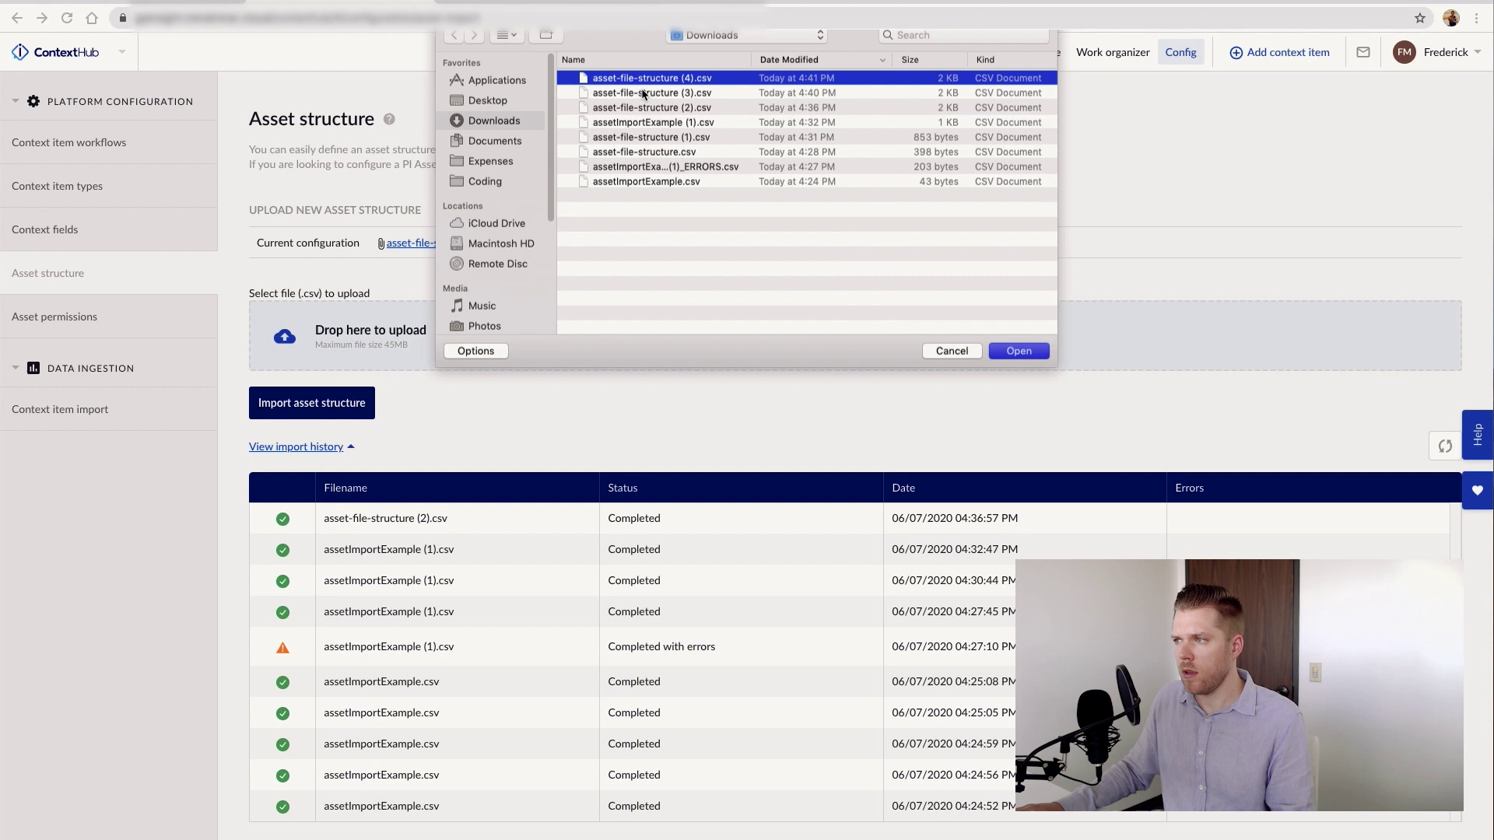
pyautogui.press('Return')
pyautogui.click(333, 405)
pyautogui.click(816, 521)
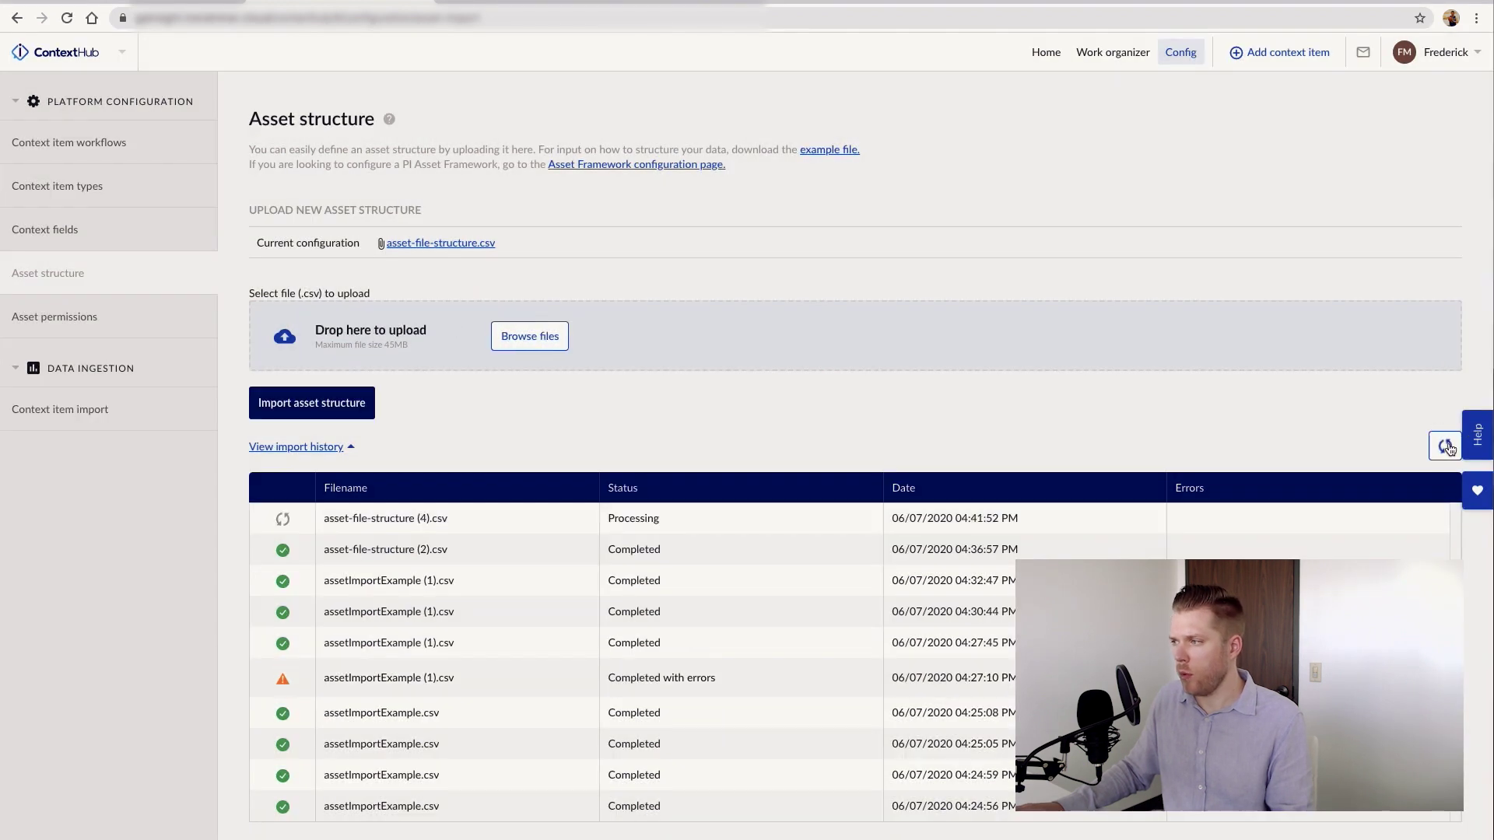
pyautogui.click(1445, 447)
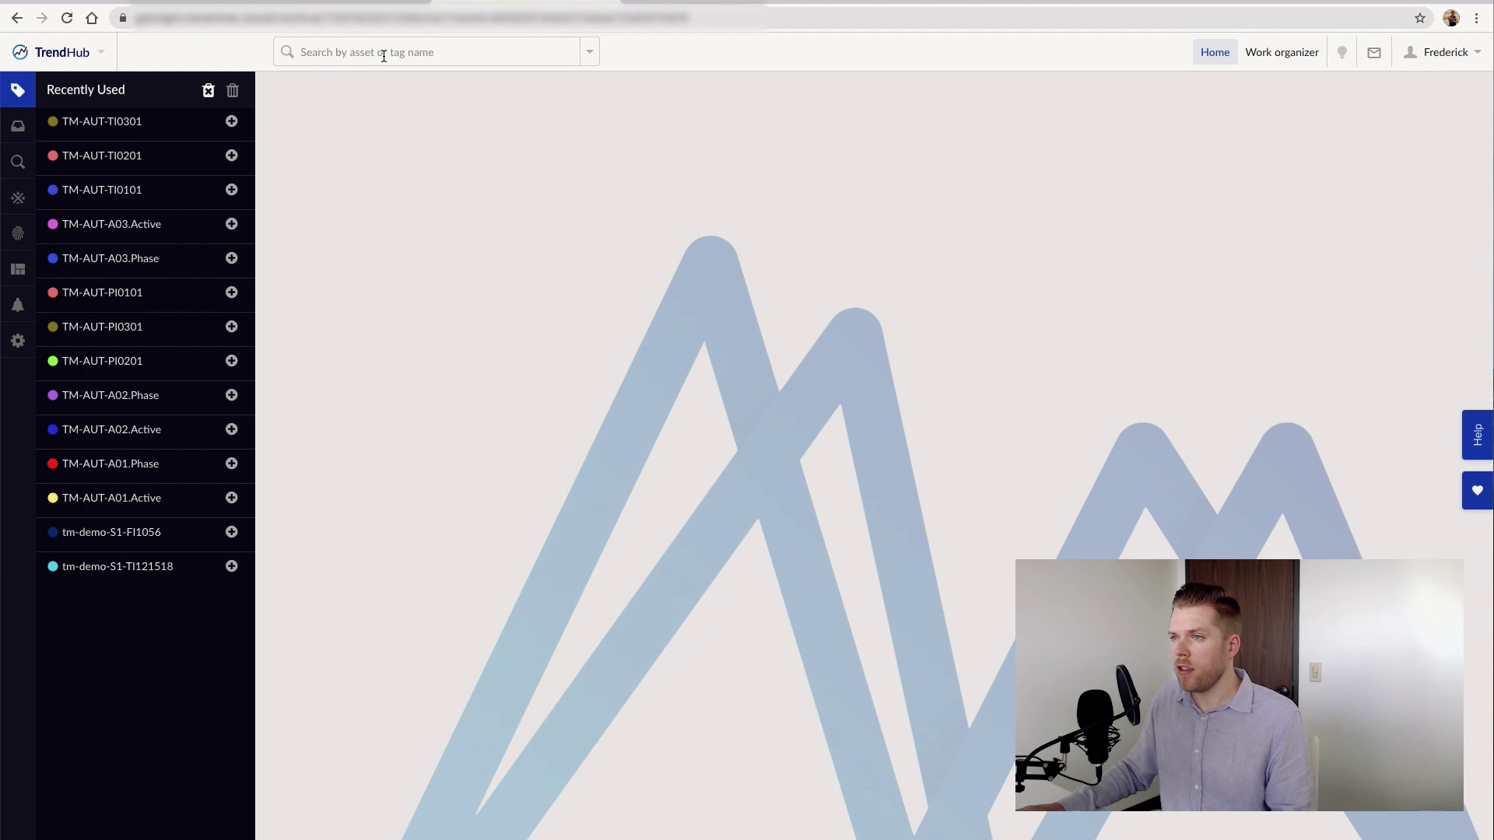
# Step: Add the Temperature tags of Autoclave 1, 2 and 3 from TutorialThursdays to the trend chart
pyautogui.click(383, 56)
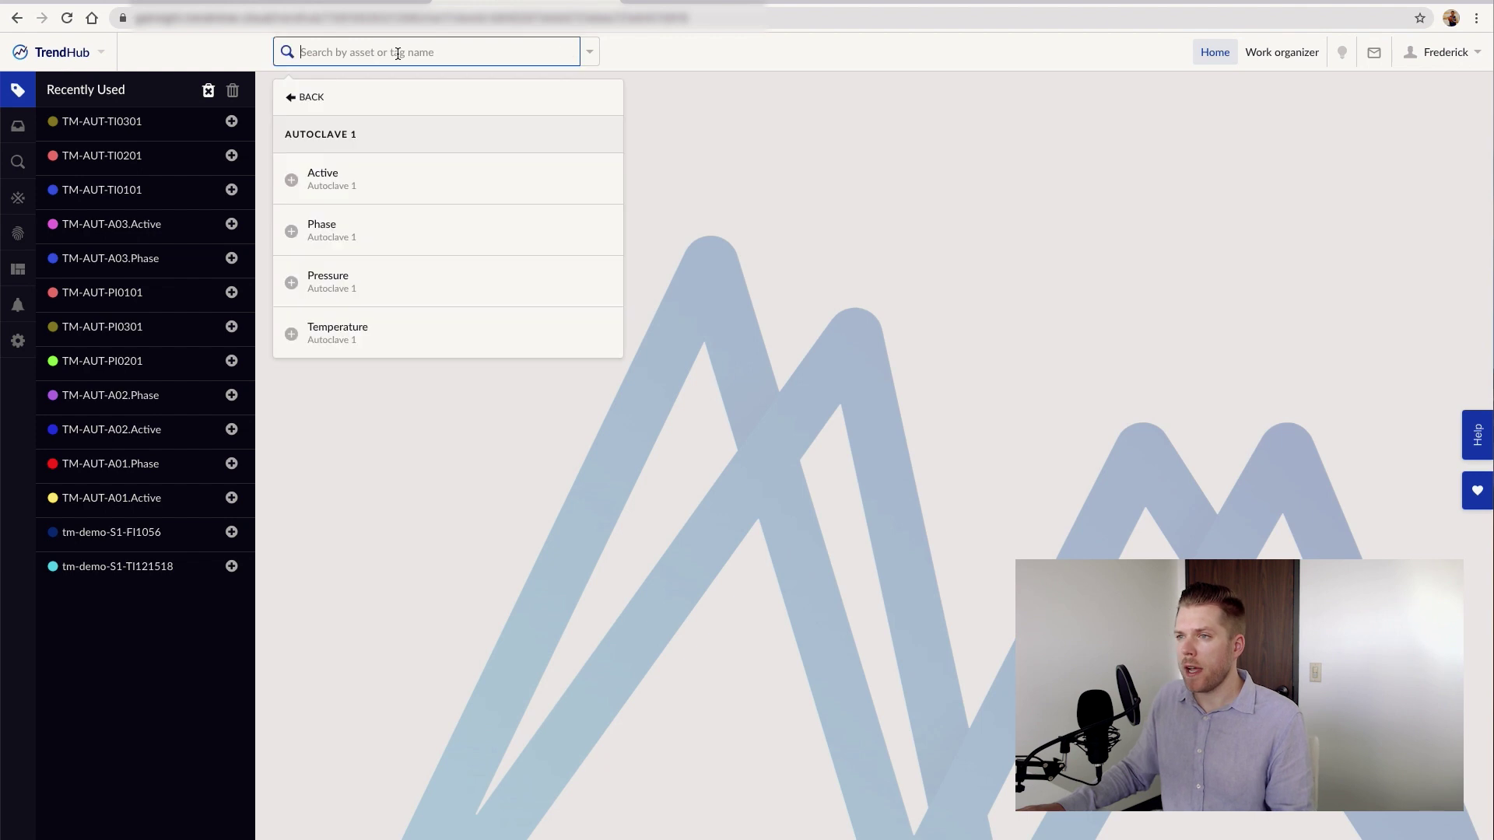
pyautogui.click(310, 96)
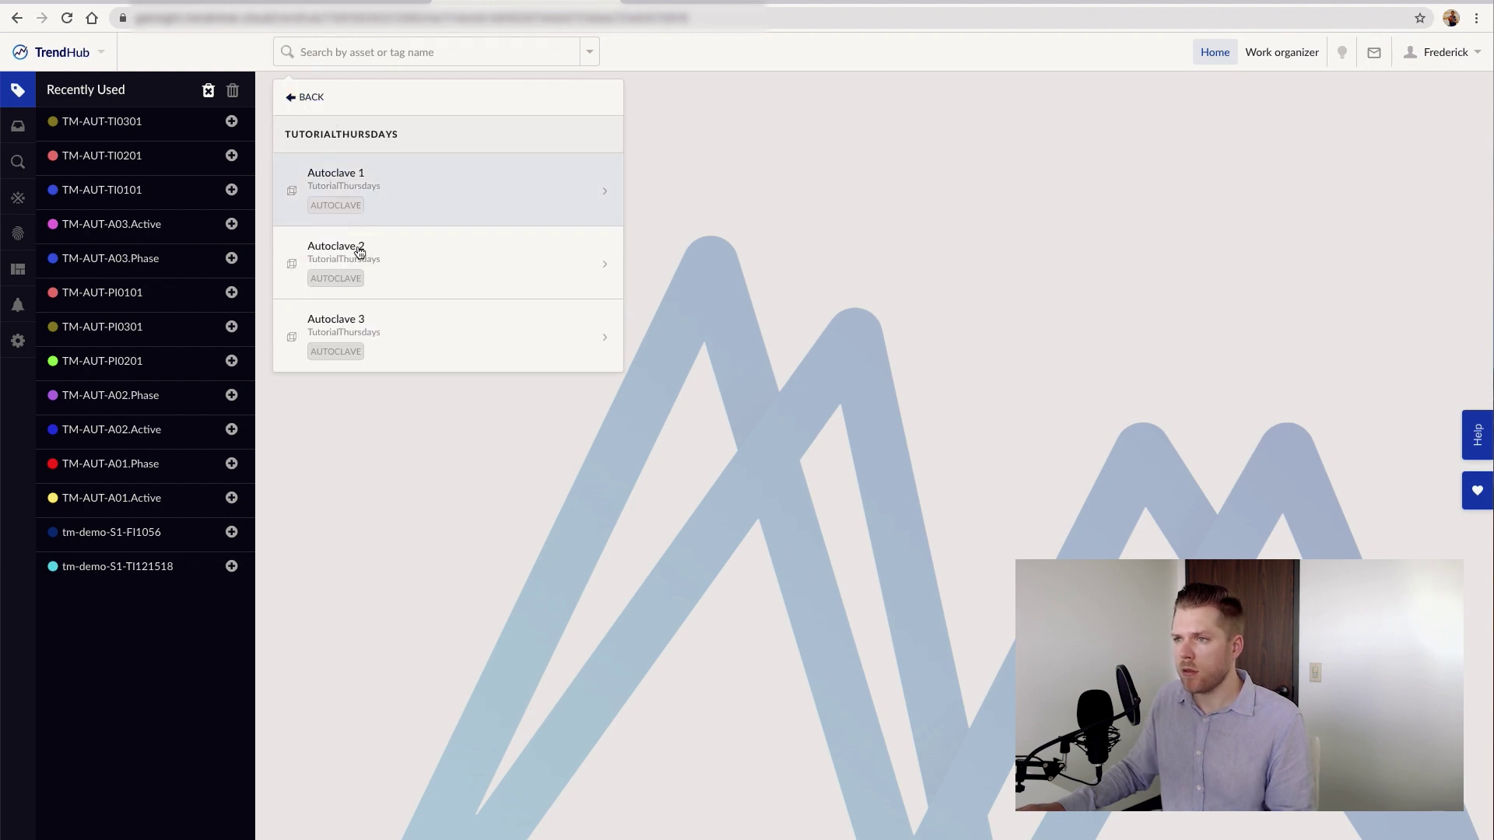
pyautogui.click(420, 193)
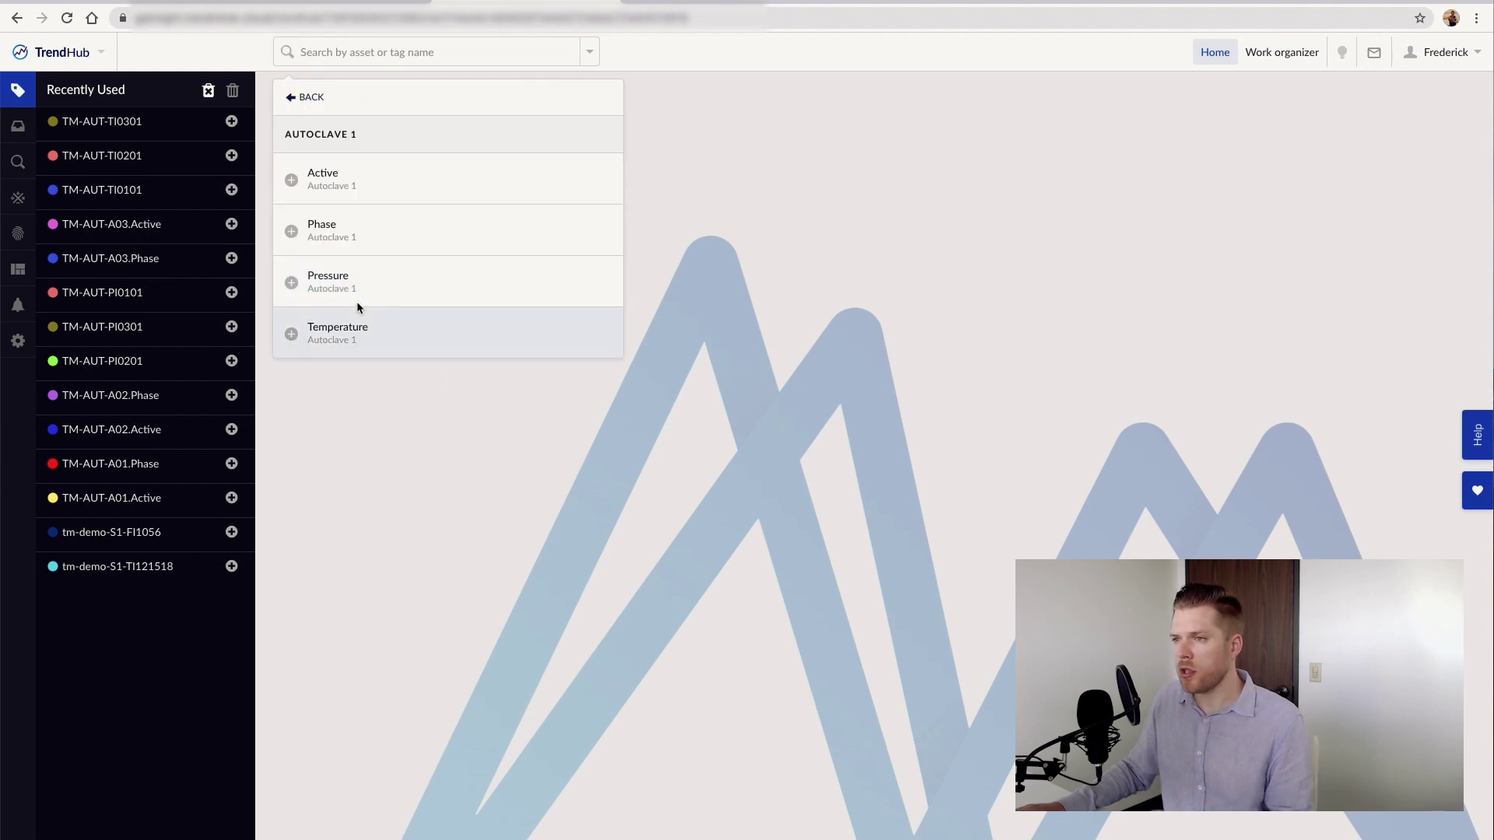
pyautogui.click(306, 330)
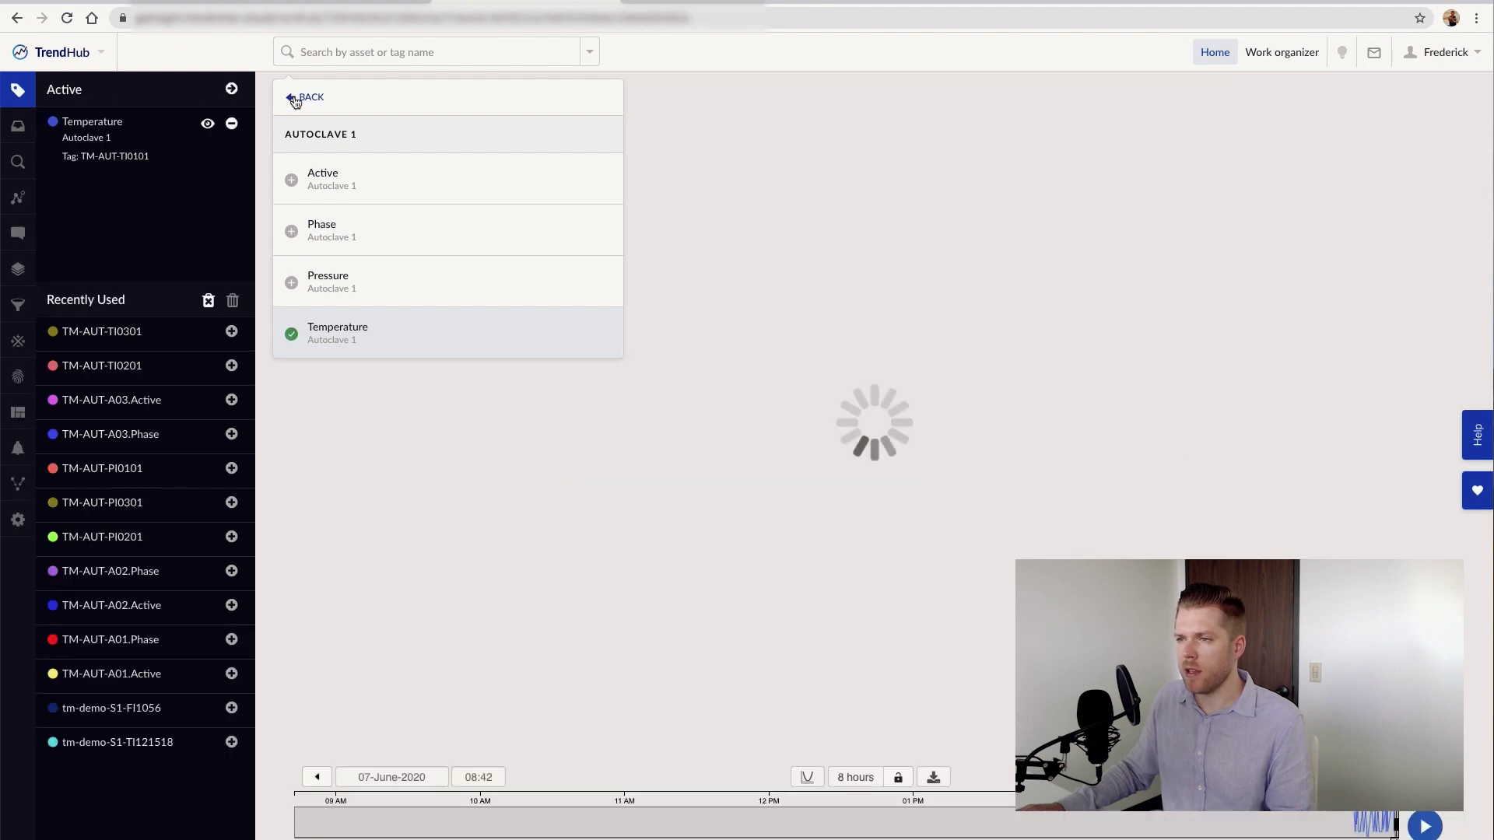
pyautogui.click(309, 97)
pyautogui.click(363, 274)
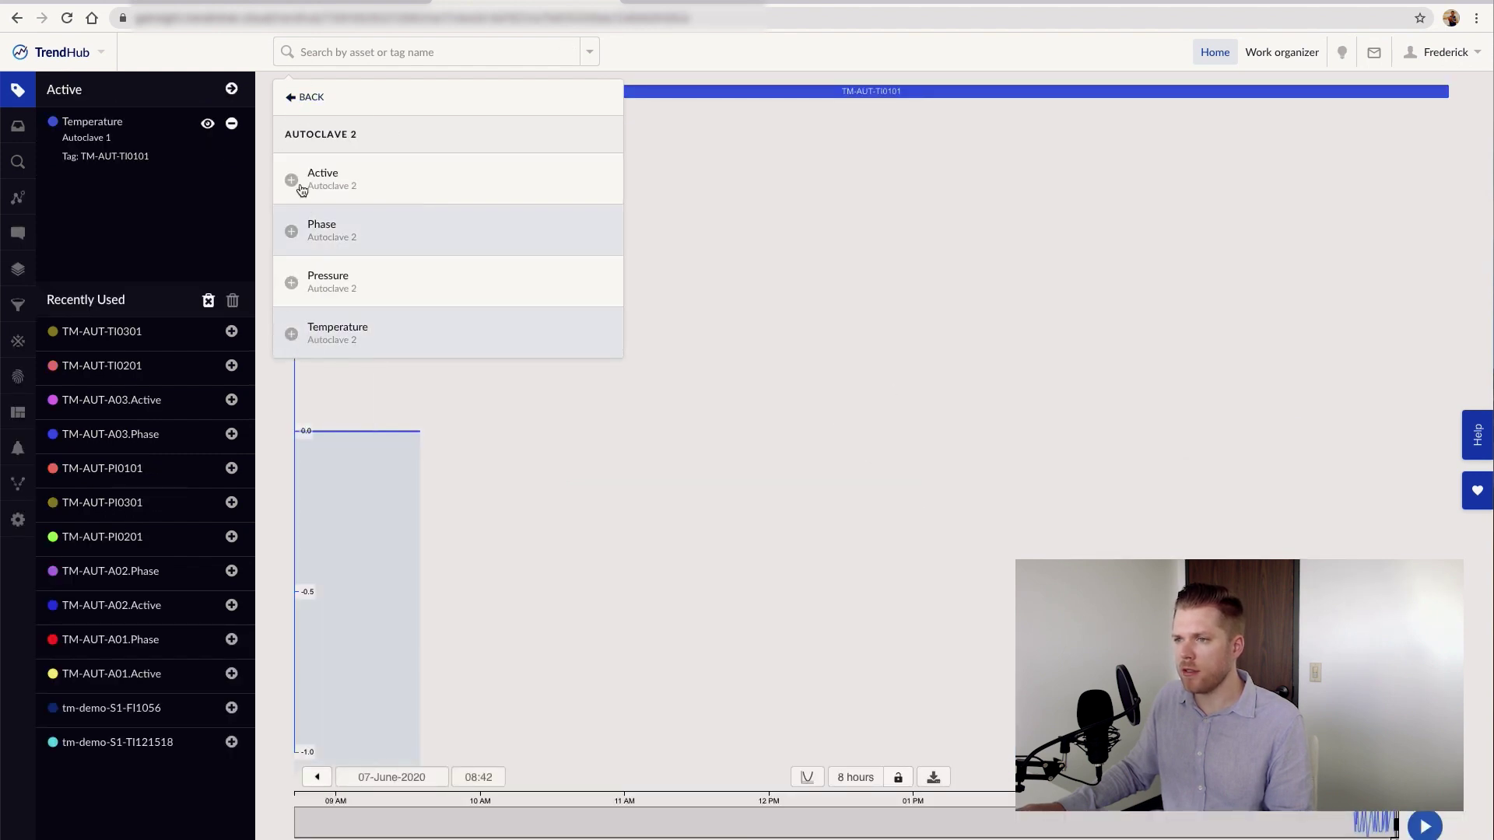
pyautogui.click(291, 334)
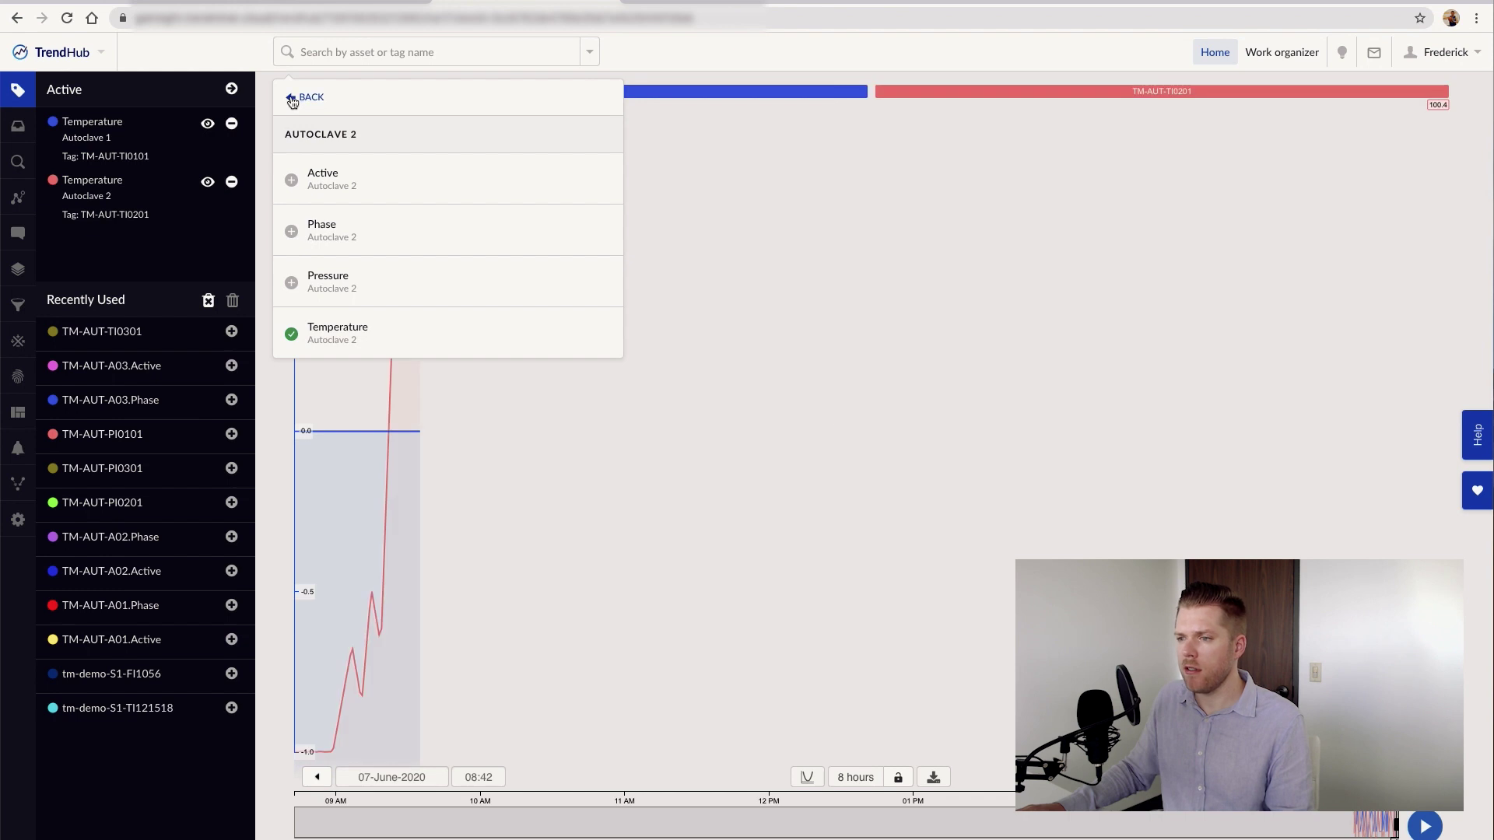
pyautogui.click(293, 99)
pyautogui.click(291, 331)
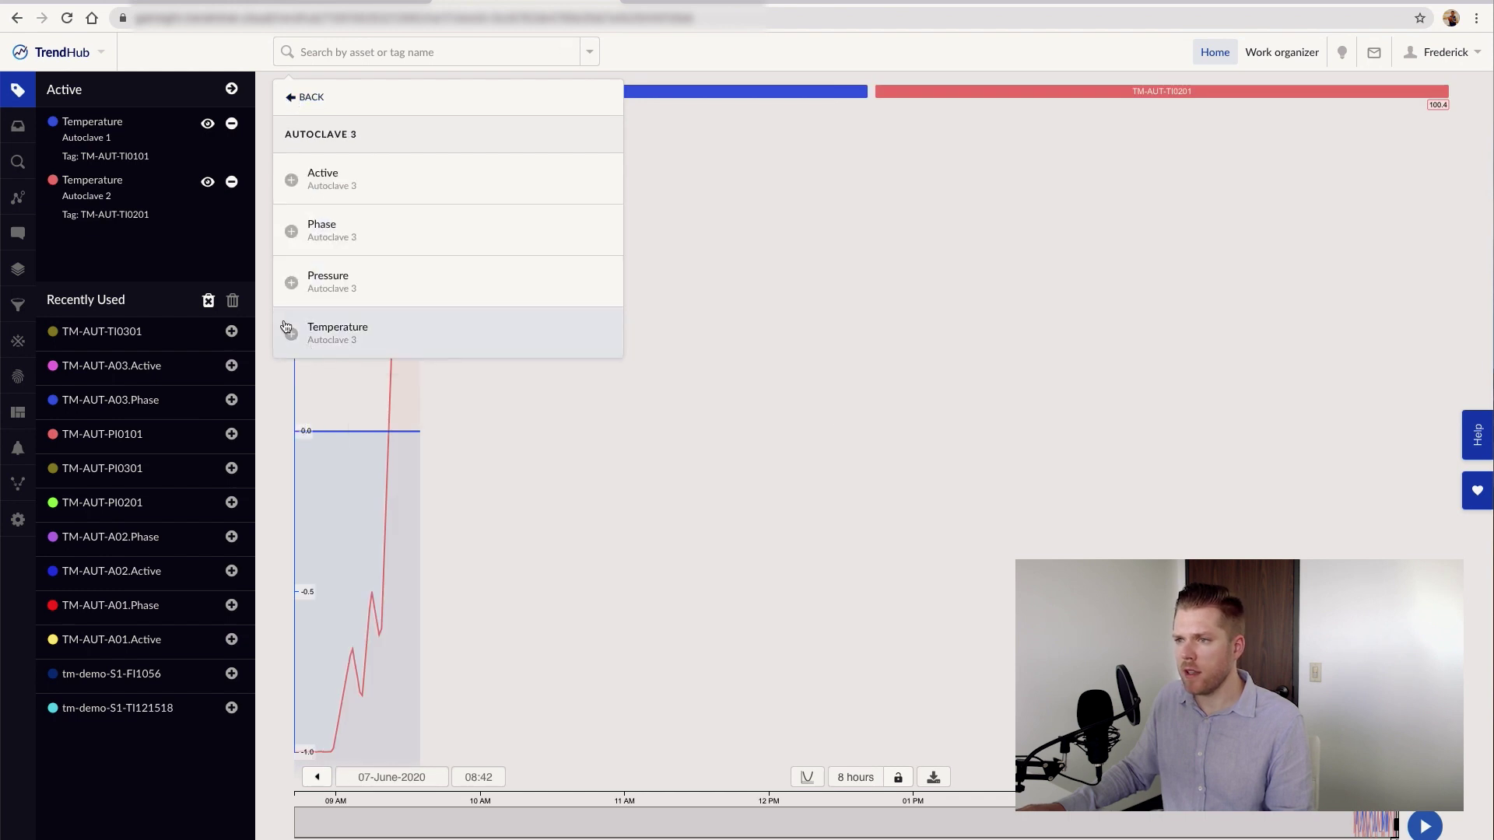
pyautogui.click(295, 332)
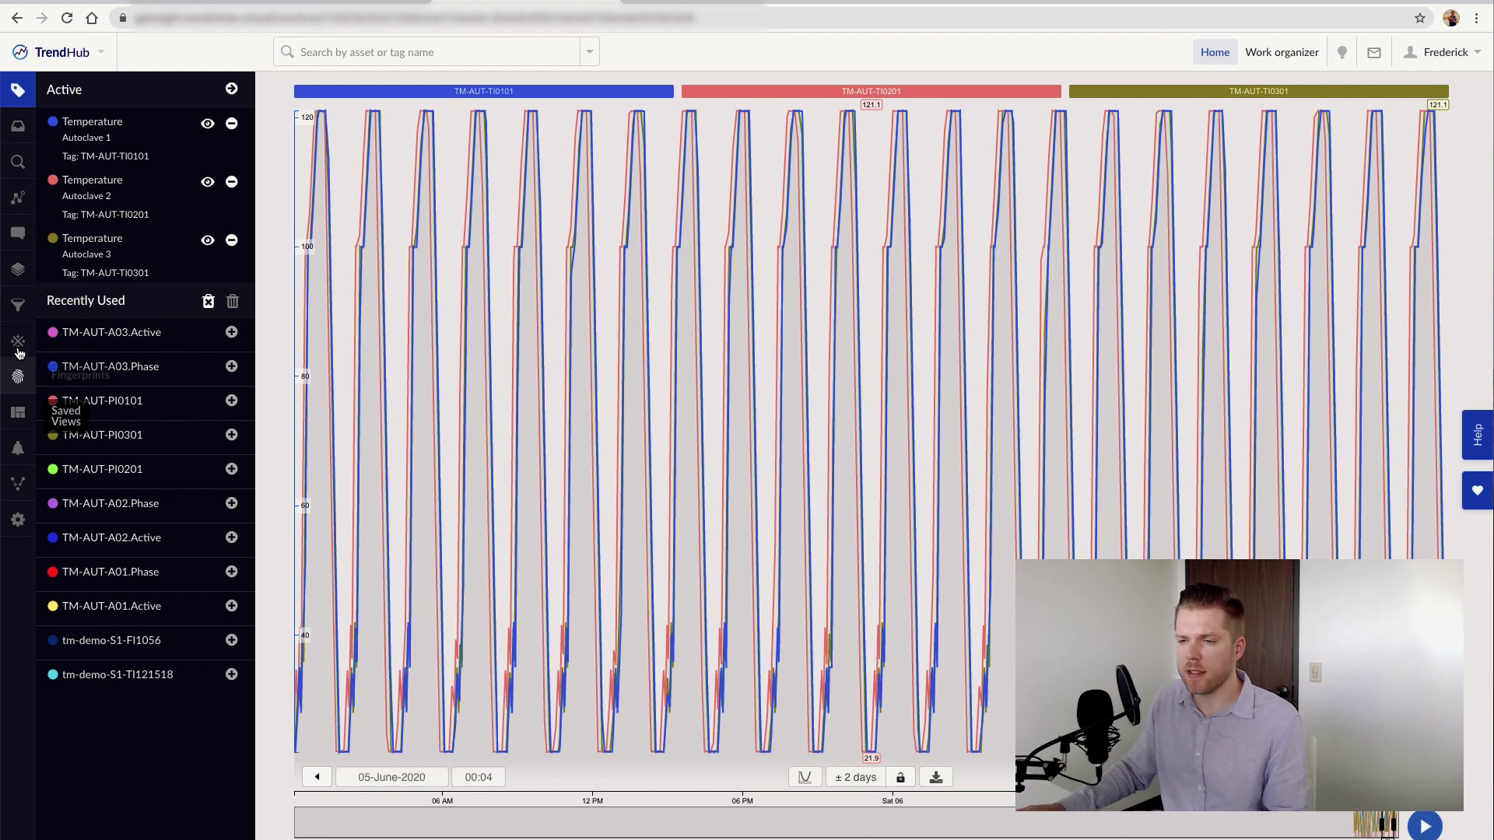
# Step: Start a cross-asset value-based search on the autoclave template with all three autoclaves selected
pyautogui.click(18, 164)
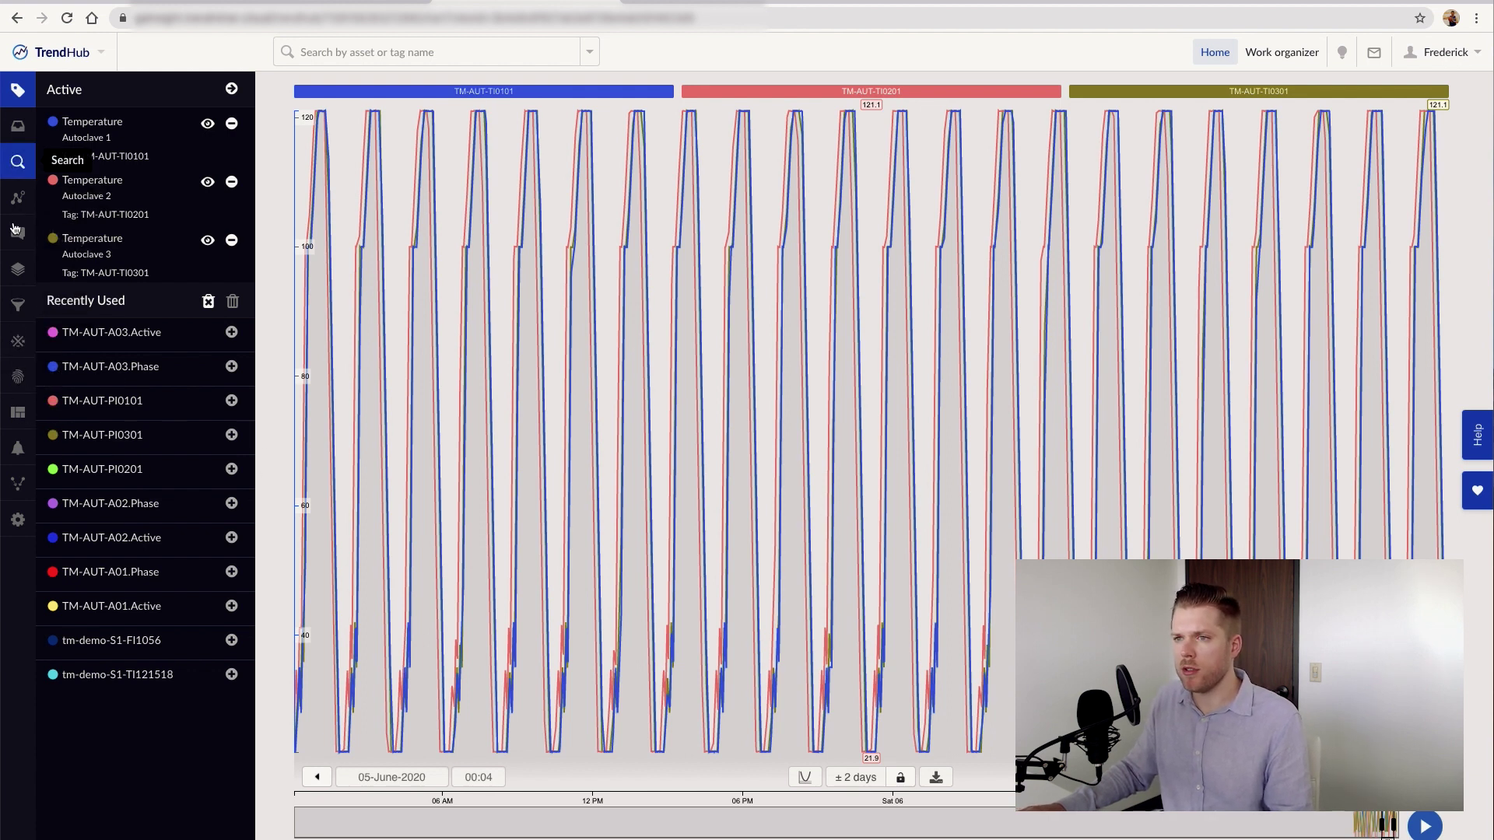
pyautogui.click(140, 276)
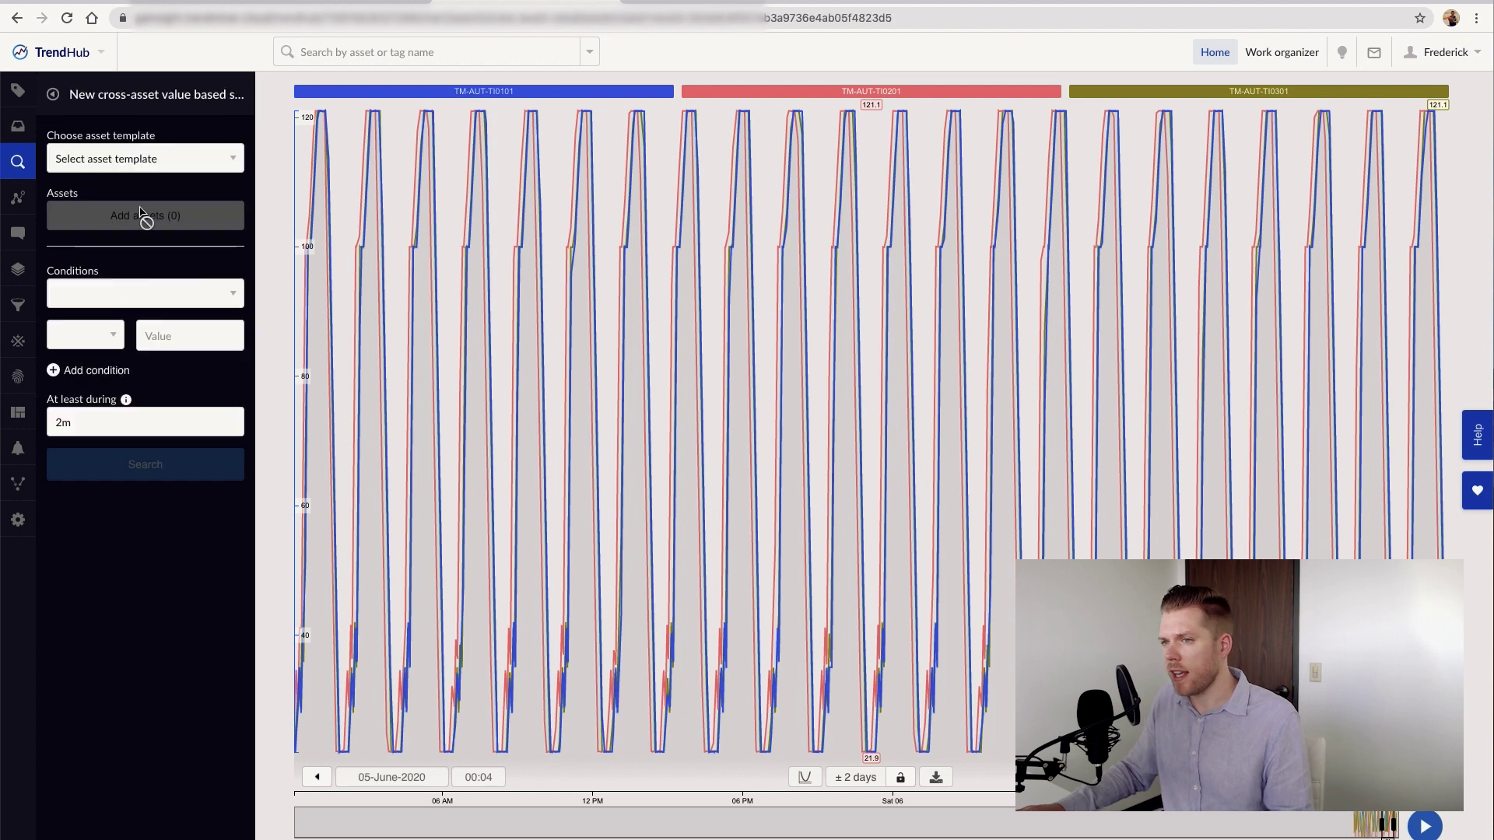
pyautogui.click(157, 155)
pyautogui.click(133, 204)
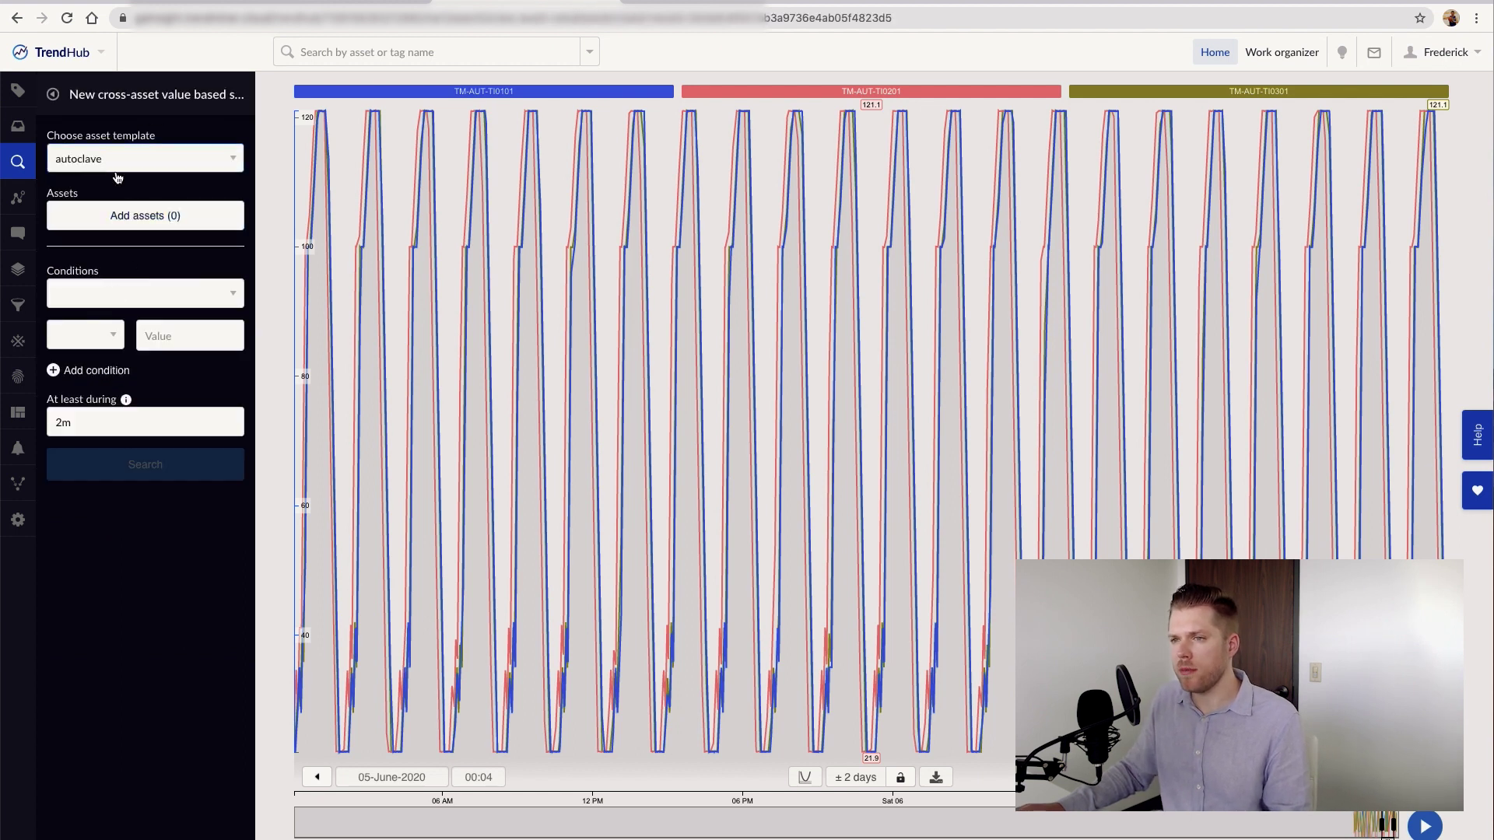
pyautogui.click(152, 217)
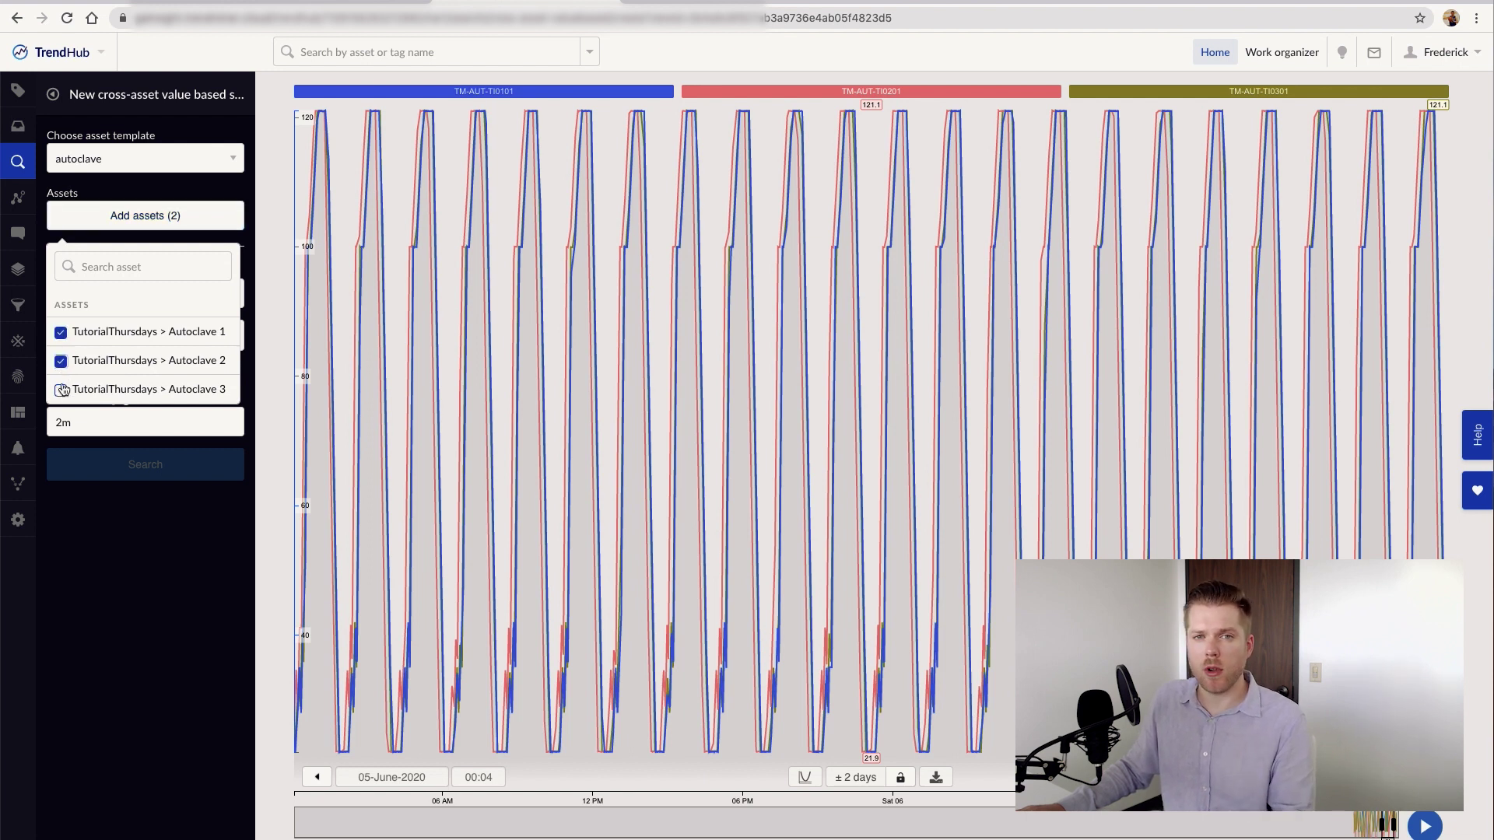
pyautogui.click(141, 544)
# Step: Set the search condition to temperature greater than or equal to
pyautogui.click(130, 293)
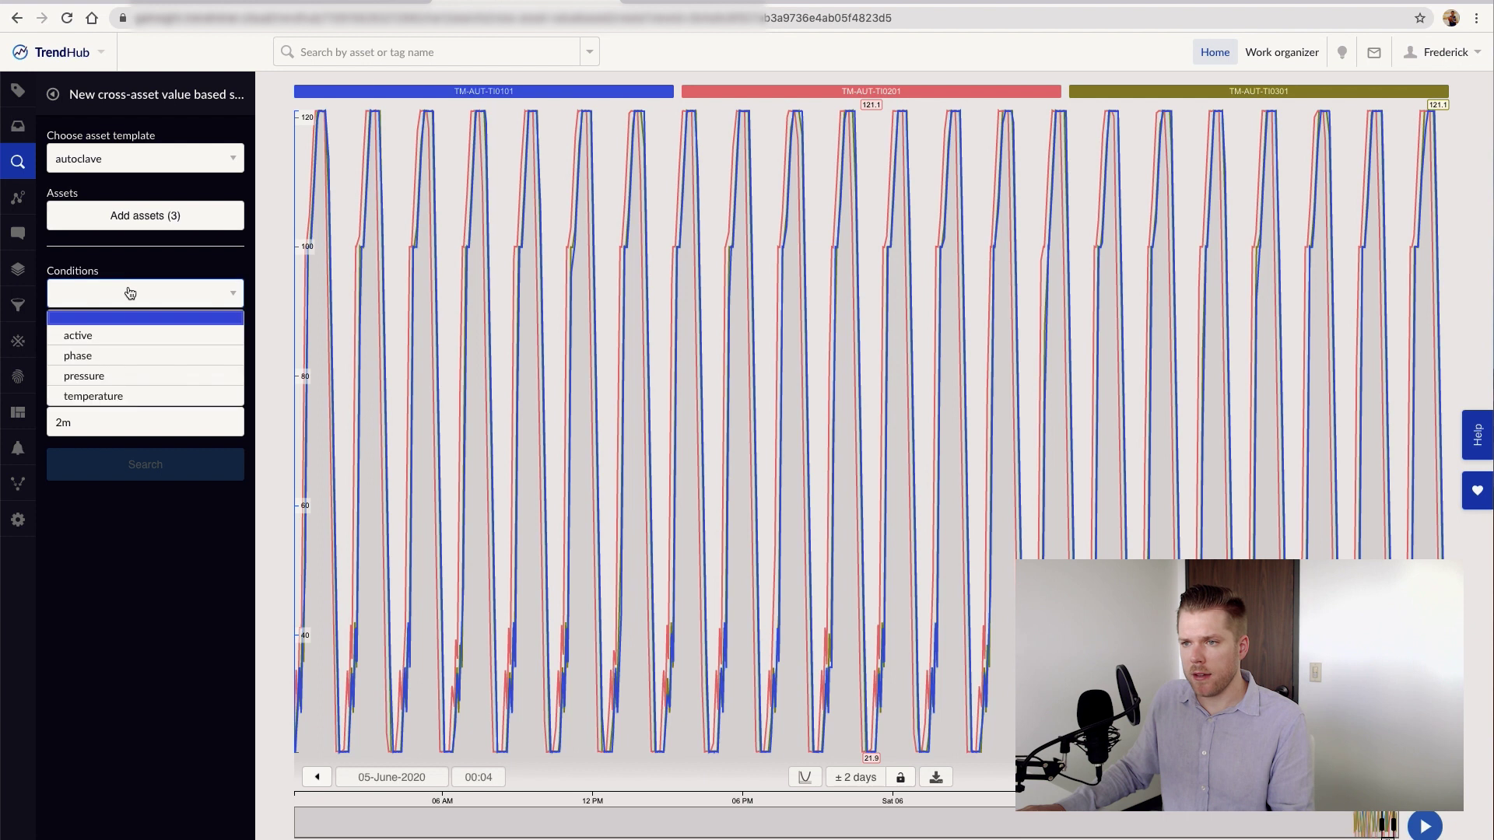
pyautogui.click(126, 399)
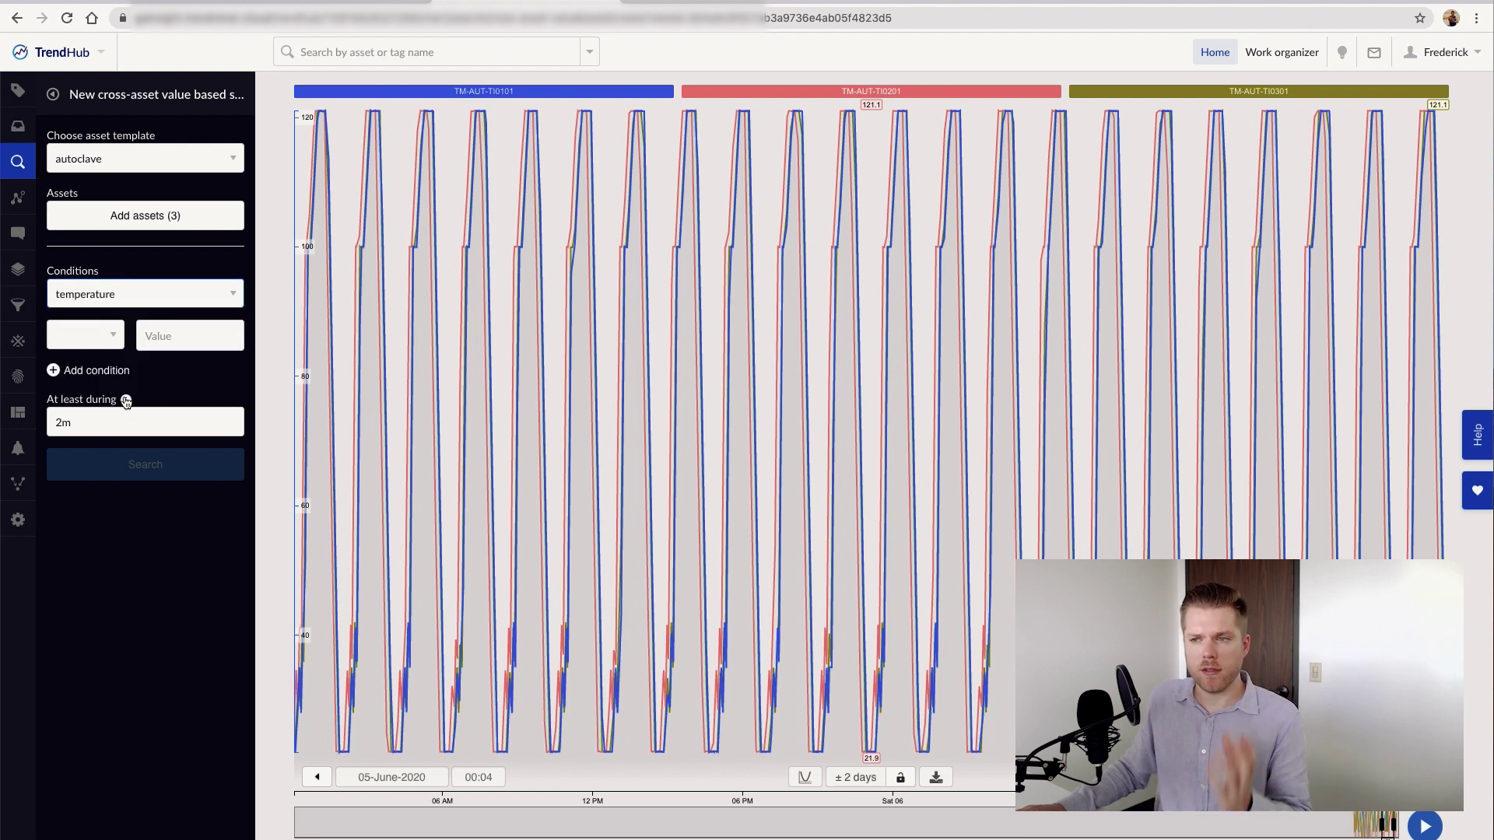
pyautogui.click(109, 340)
pyautogui.click(116, 307)
pyautogui.click(116, 307)
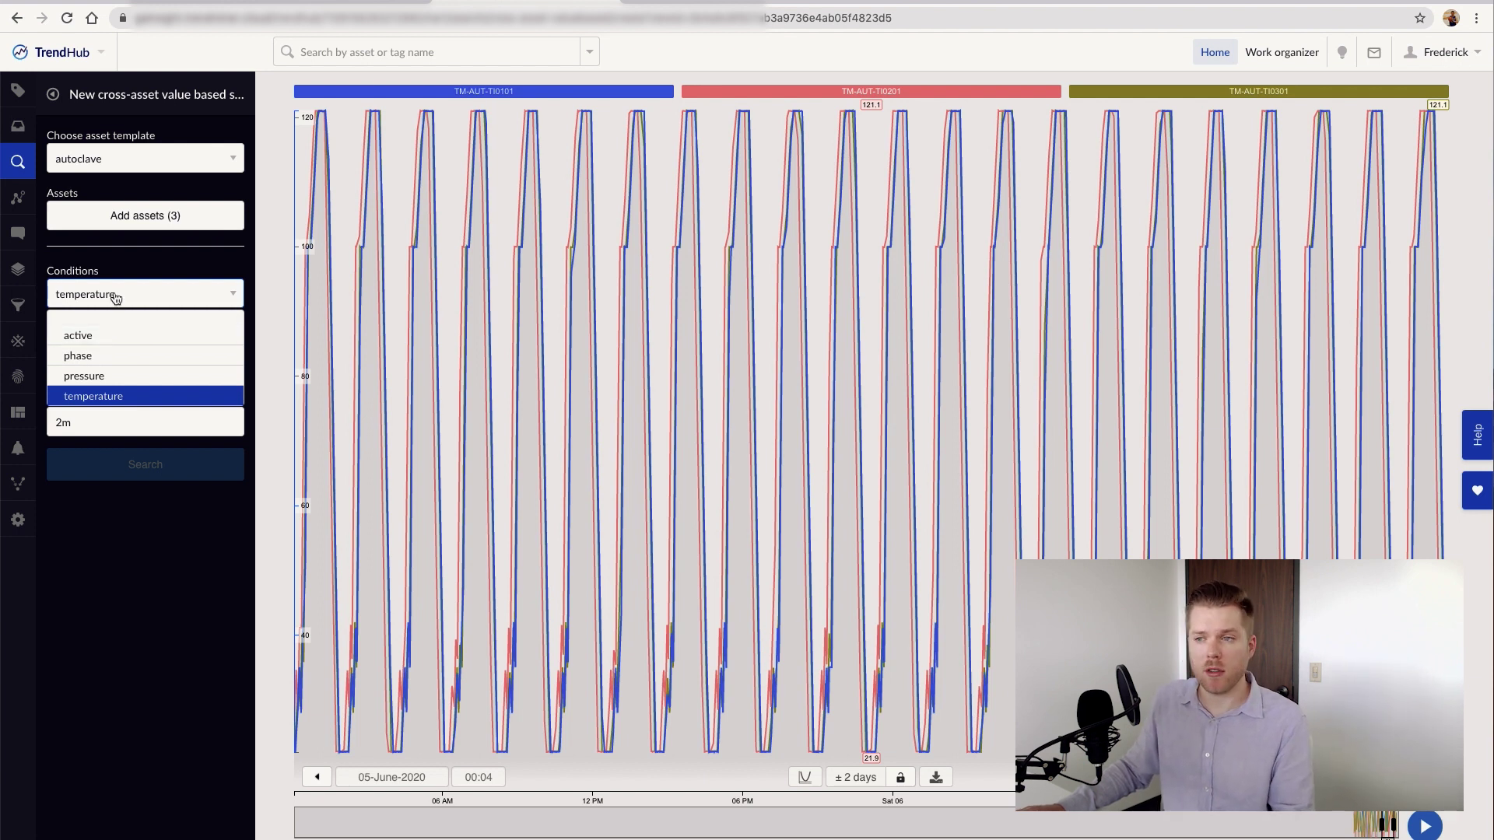
pyautogui.click(125, 403)
pyautogui.click(88, 350)
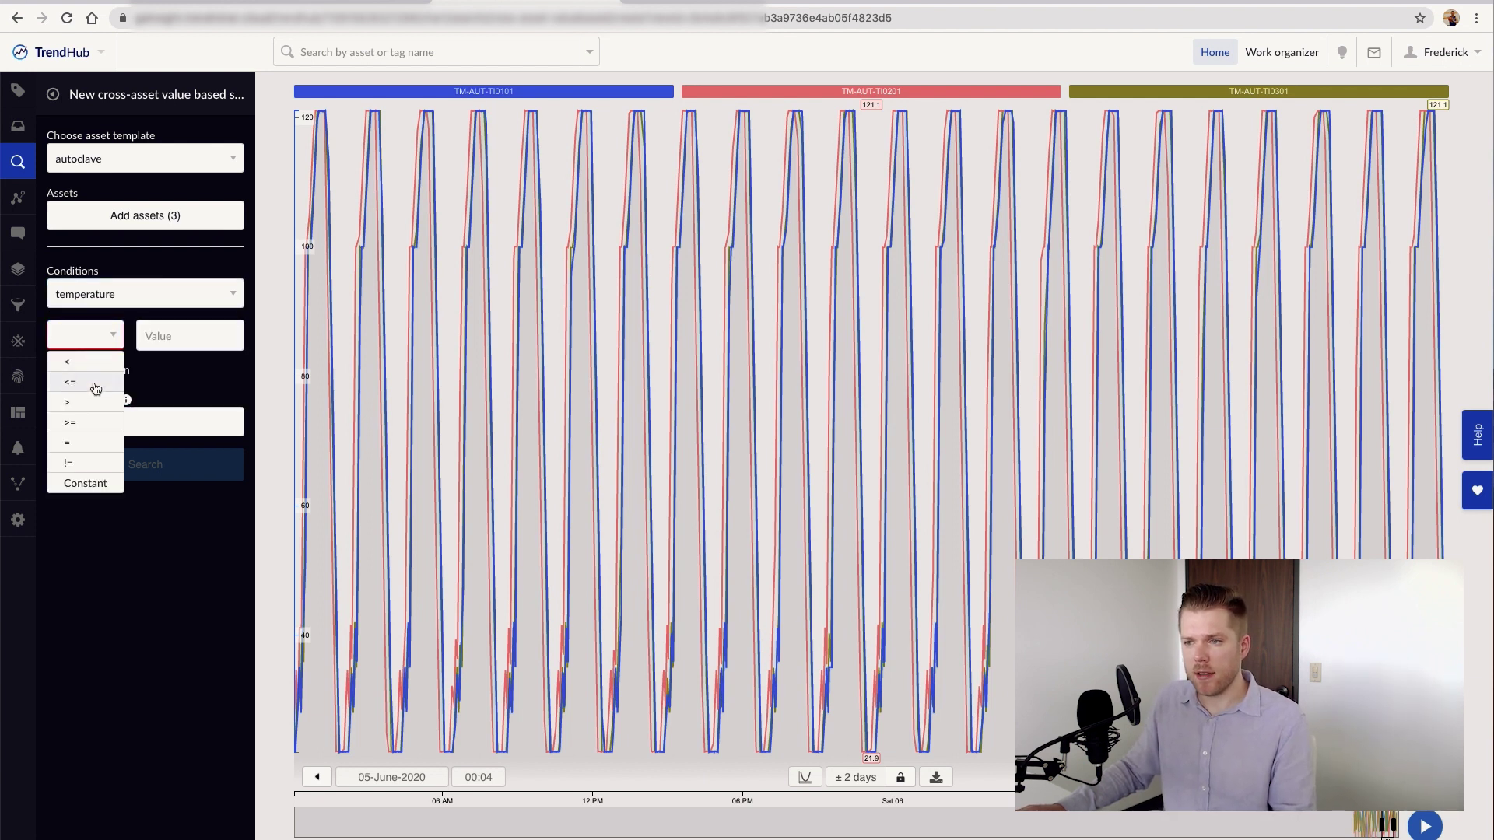
pyautogui.click(84, 413)
pyautogui.click(178, 339)
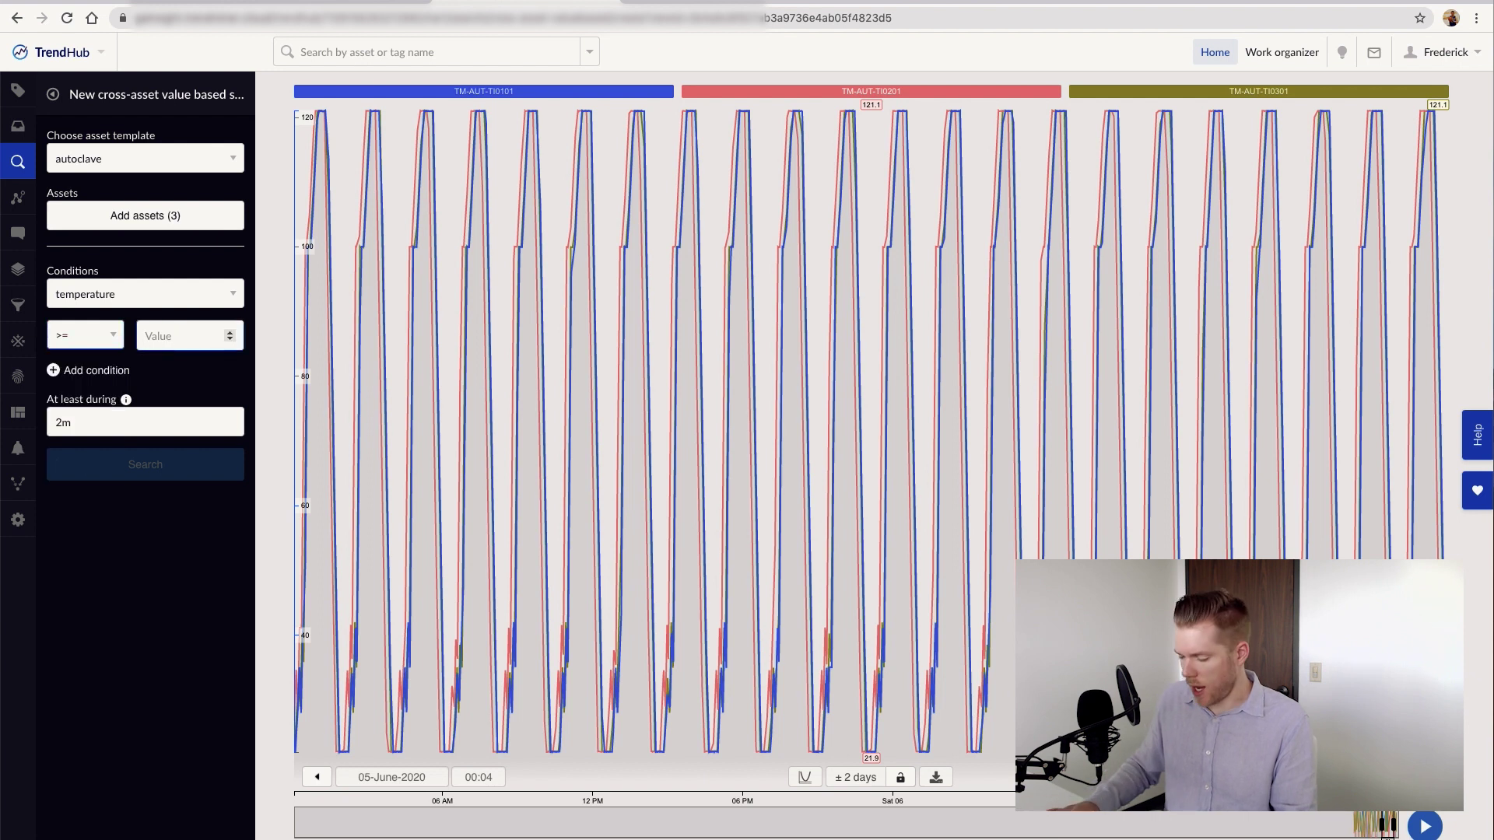
# Step: Enter 100 as the temperature threshold and run the cross-asset search
pyautogui.write('100')
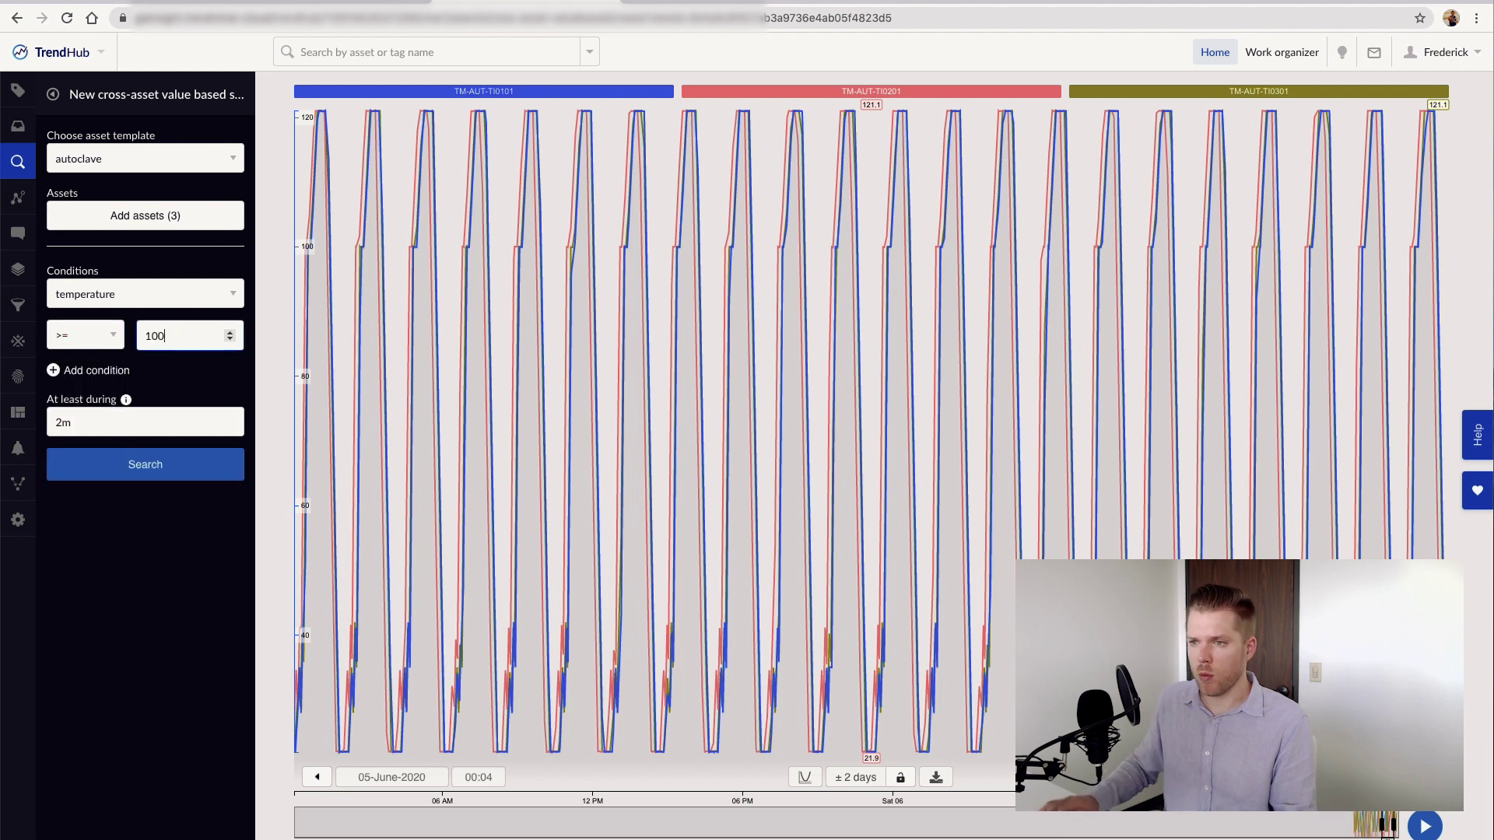
pyautogui.click(149, 467)
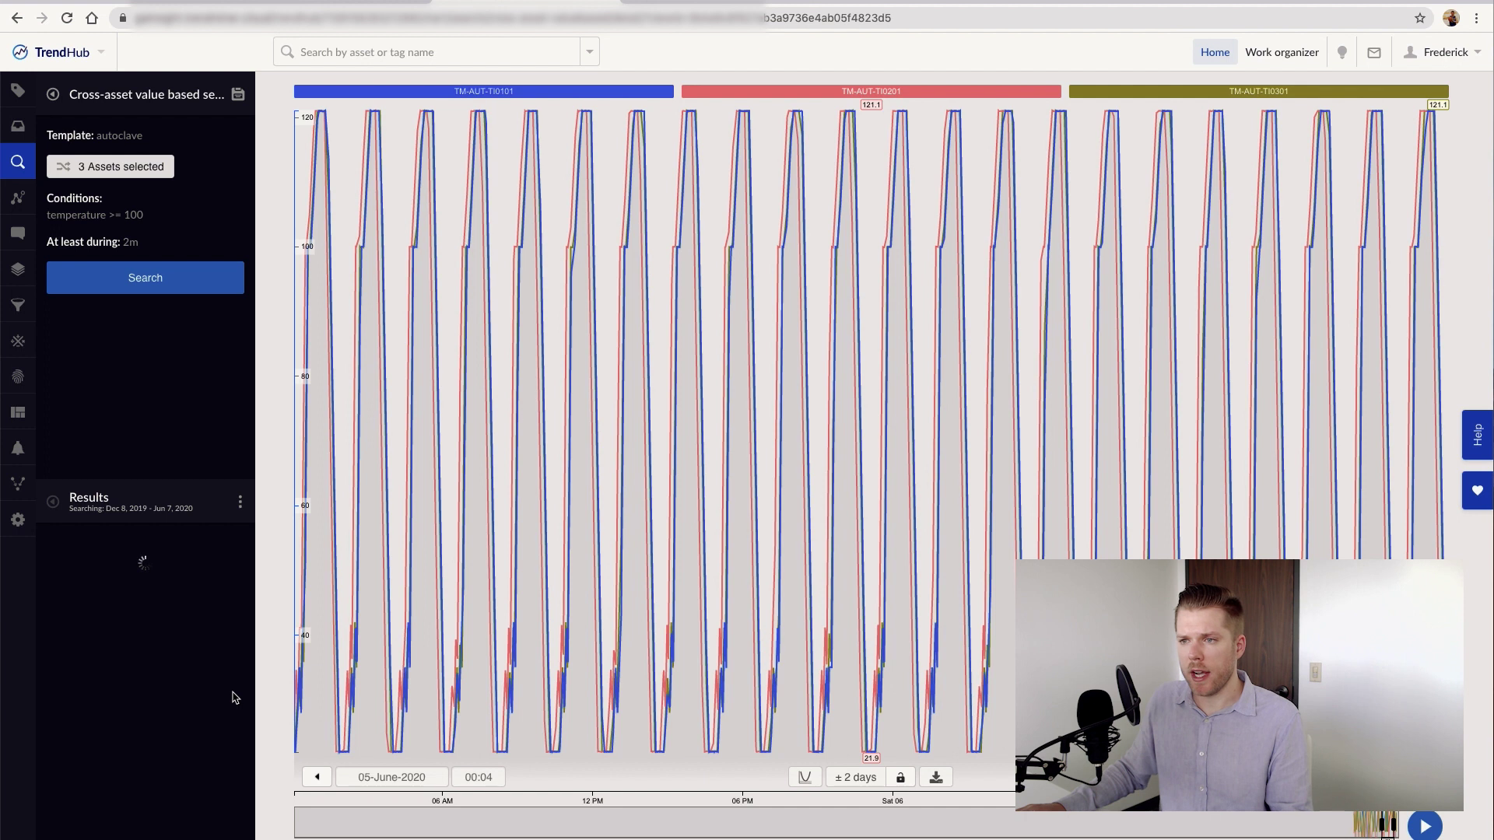